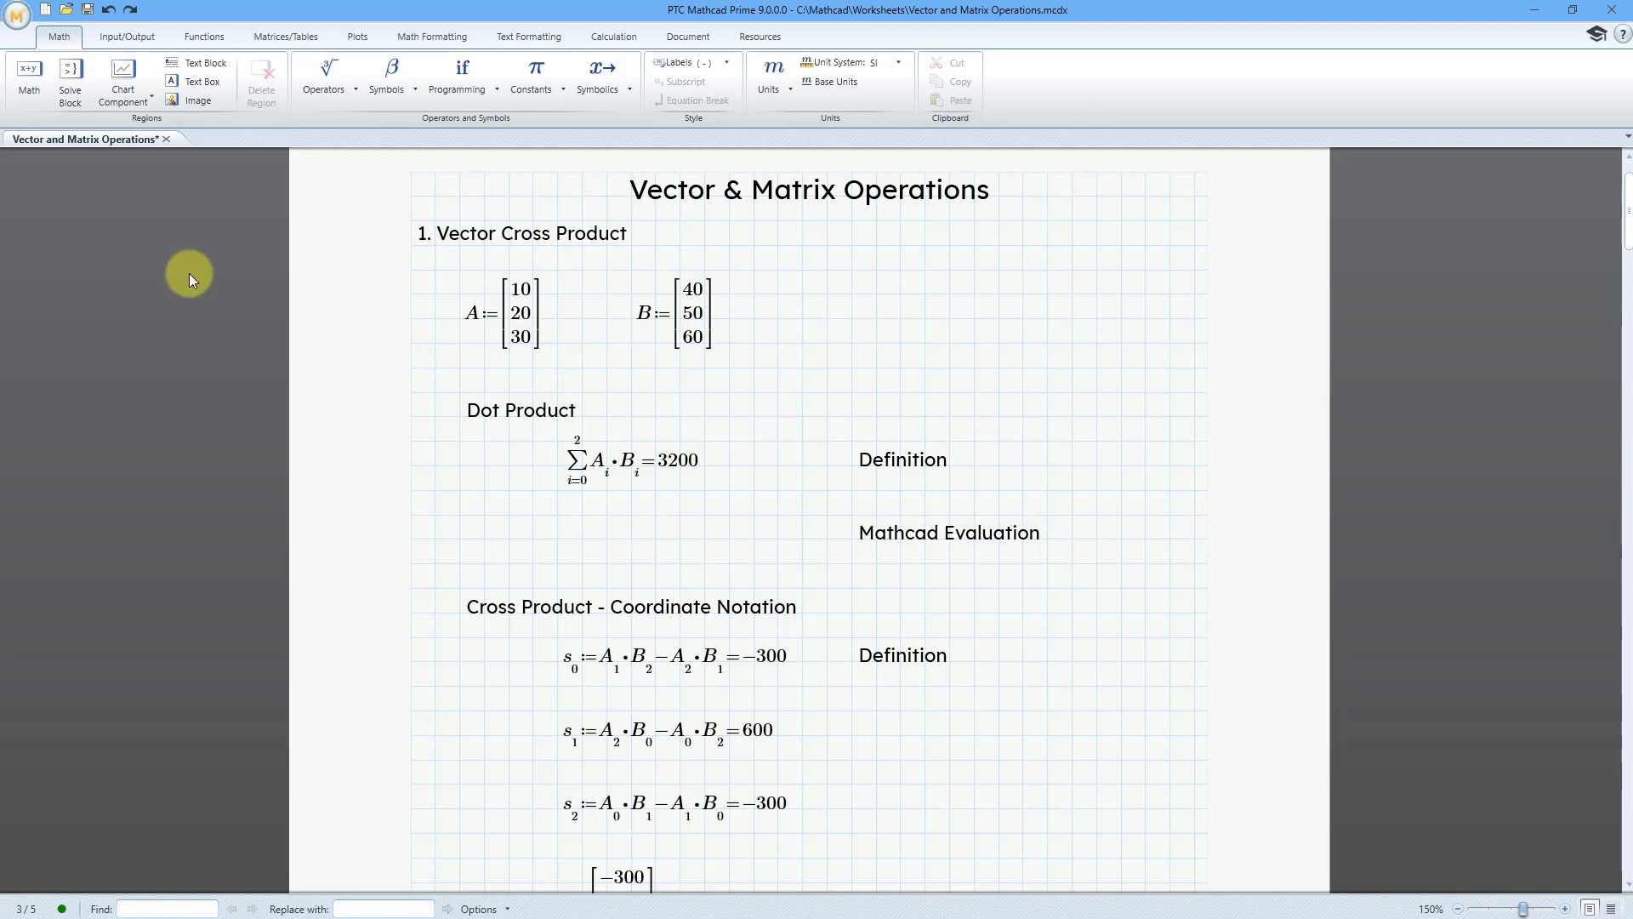
# - Examine the available vector and matrix operators
pyautogui.click(281, 38)
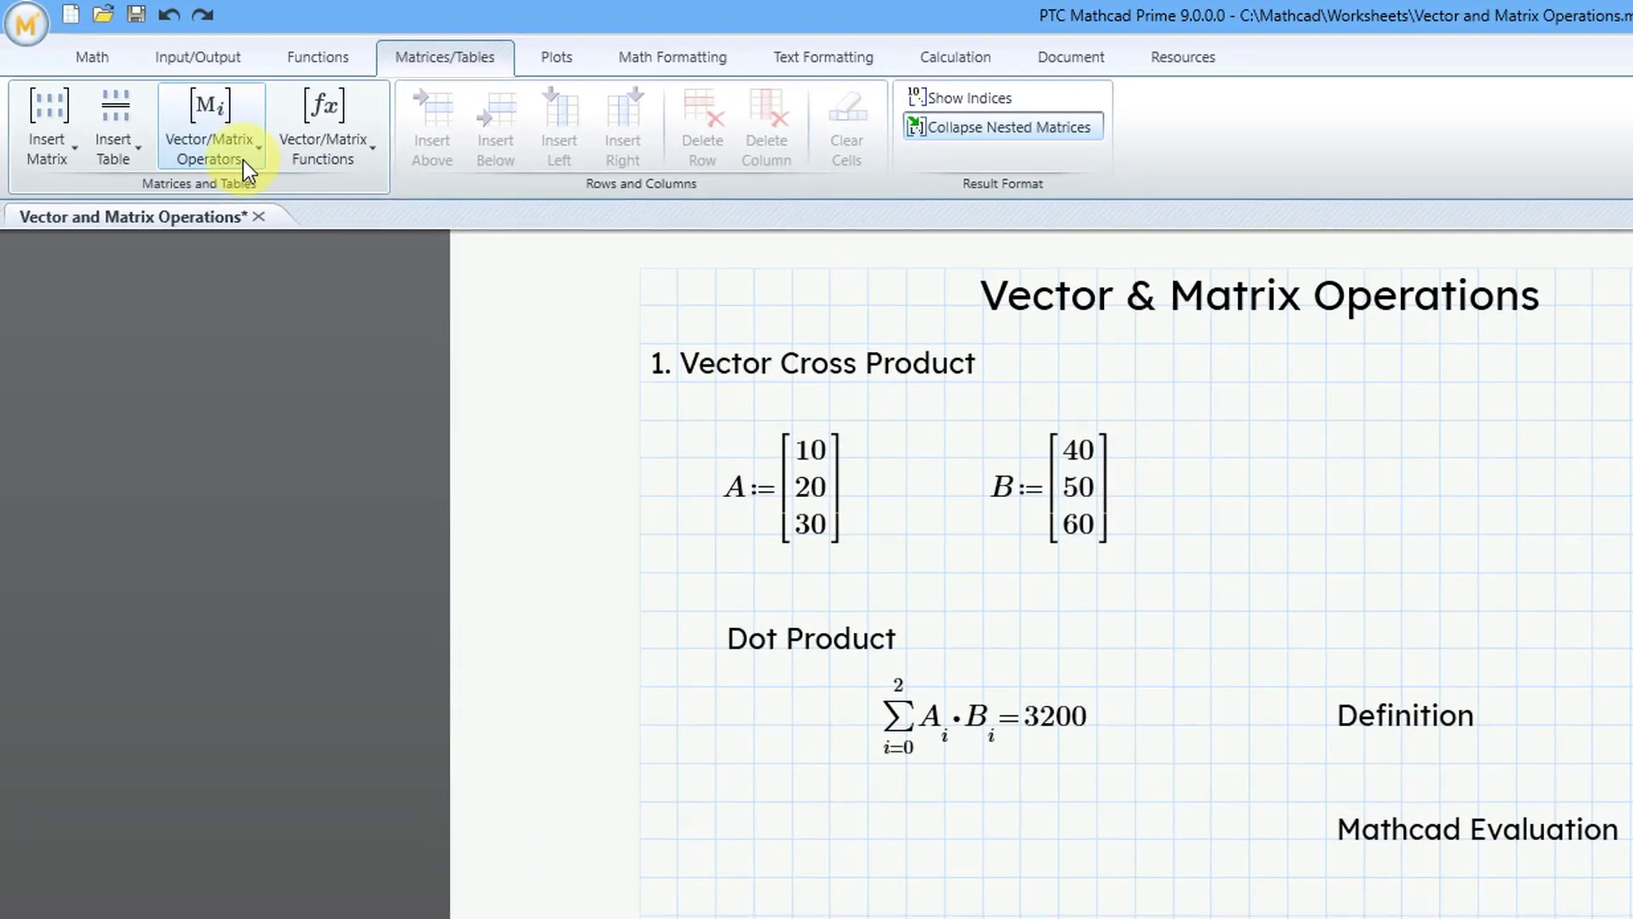
pyautogui.click(135, 95)
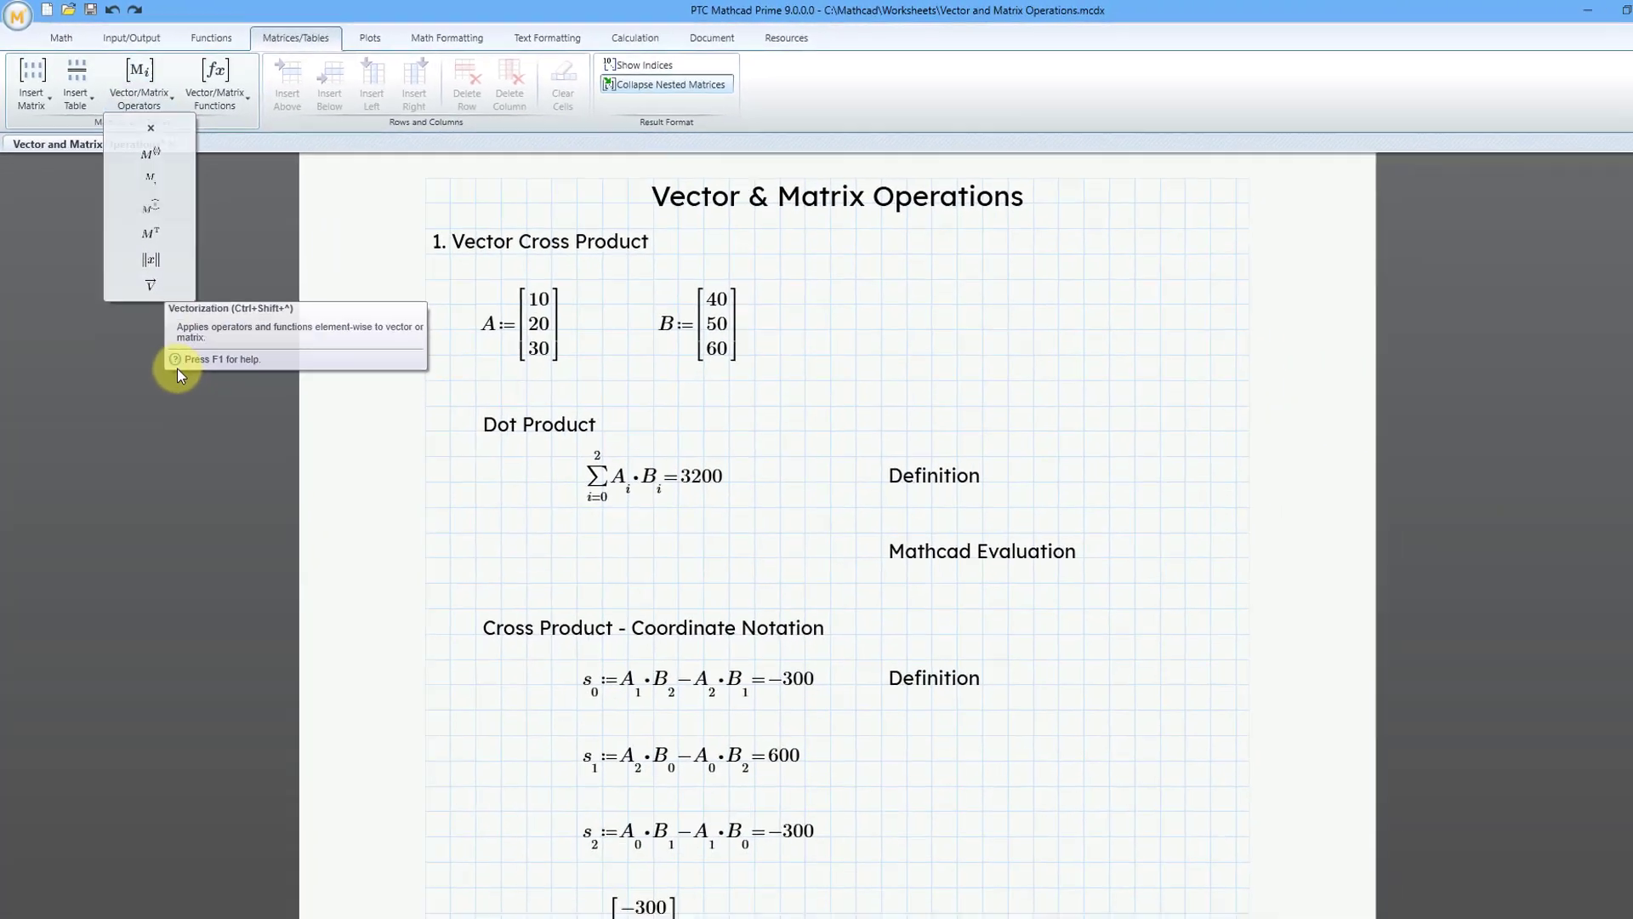
# - Evaluate the dot product A·B below the summation definition, beside the Mathcad Evaluation label
pyautogui.click(512, 642)
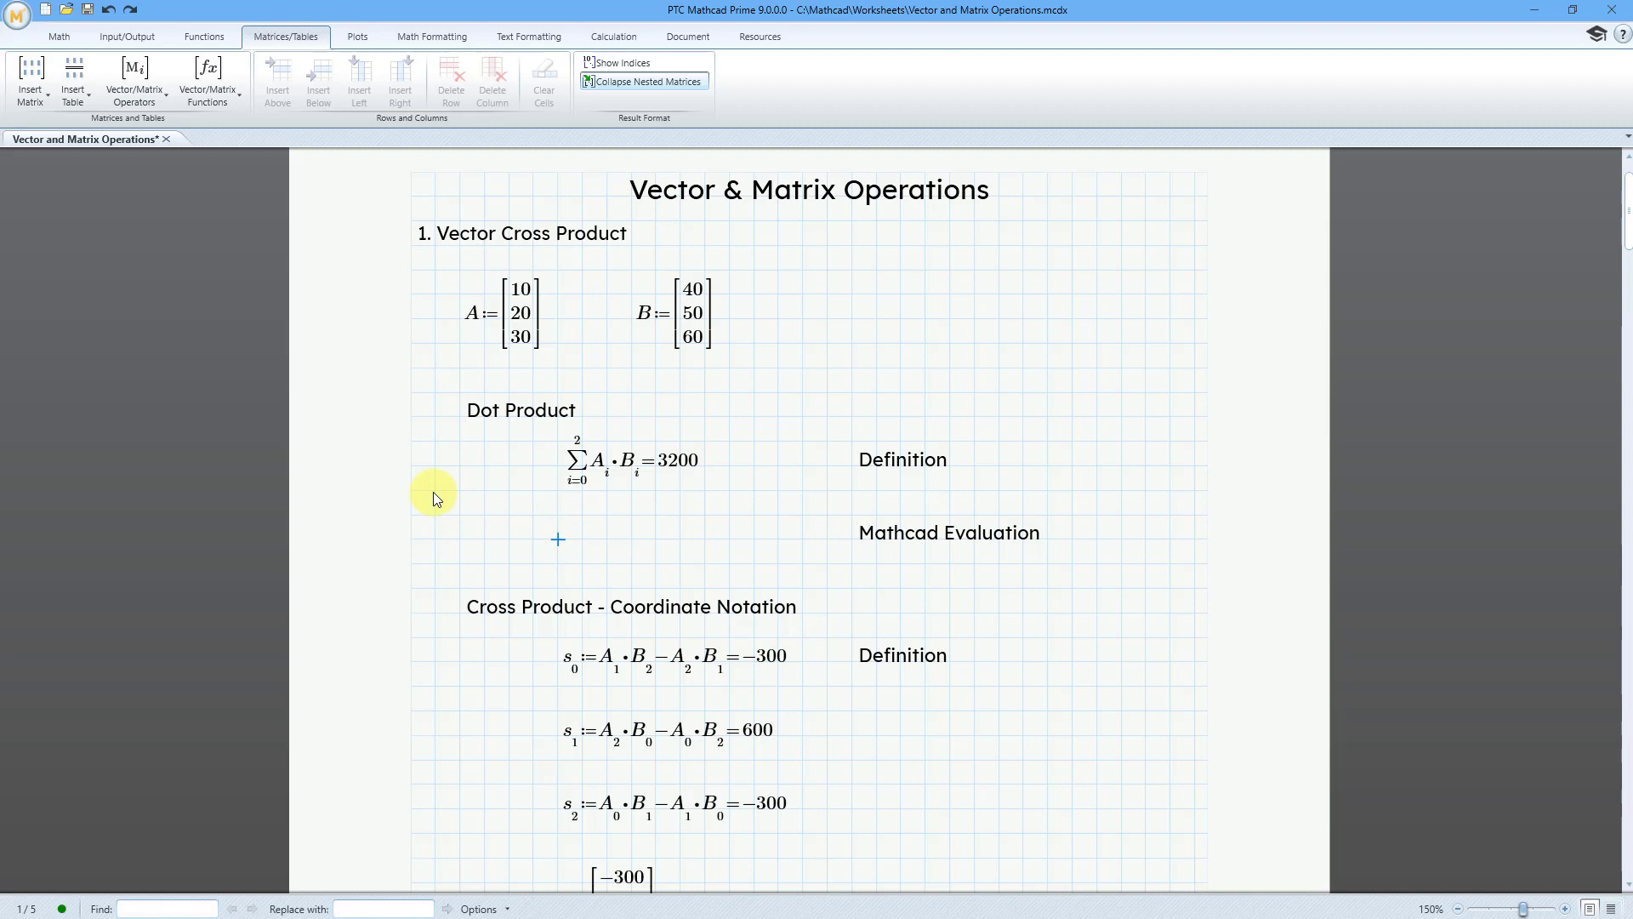
pyautogui.write('A')
pyautogui.write('*')
pyautogui.write('B')
pyautogui.write('=3.2·10³')
# - Set the result format of the A·B evaluation to Decimal
pyautogui.click(430, 37)
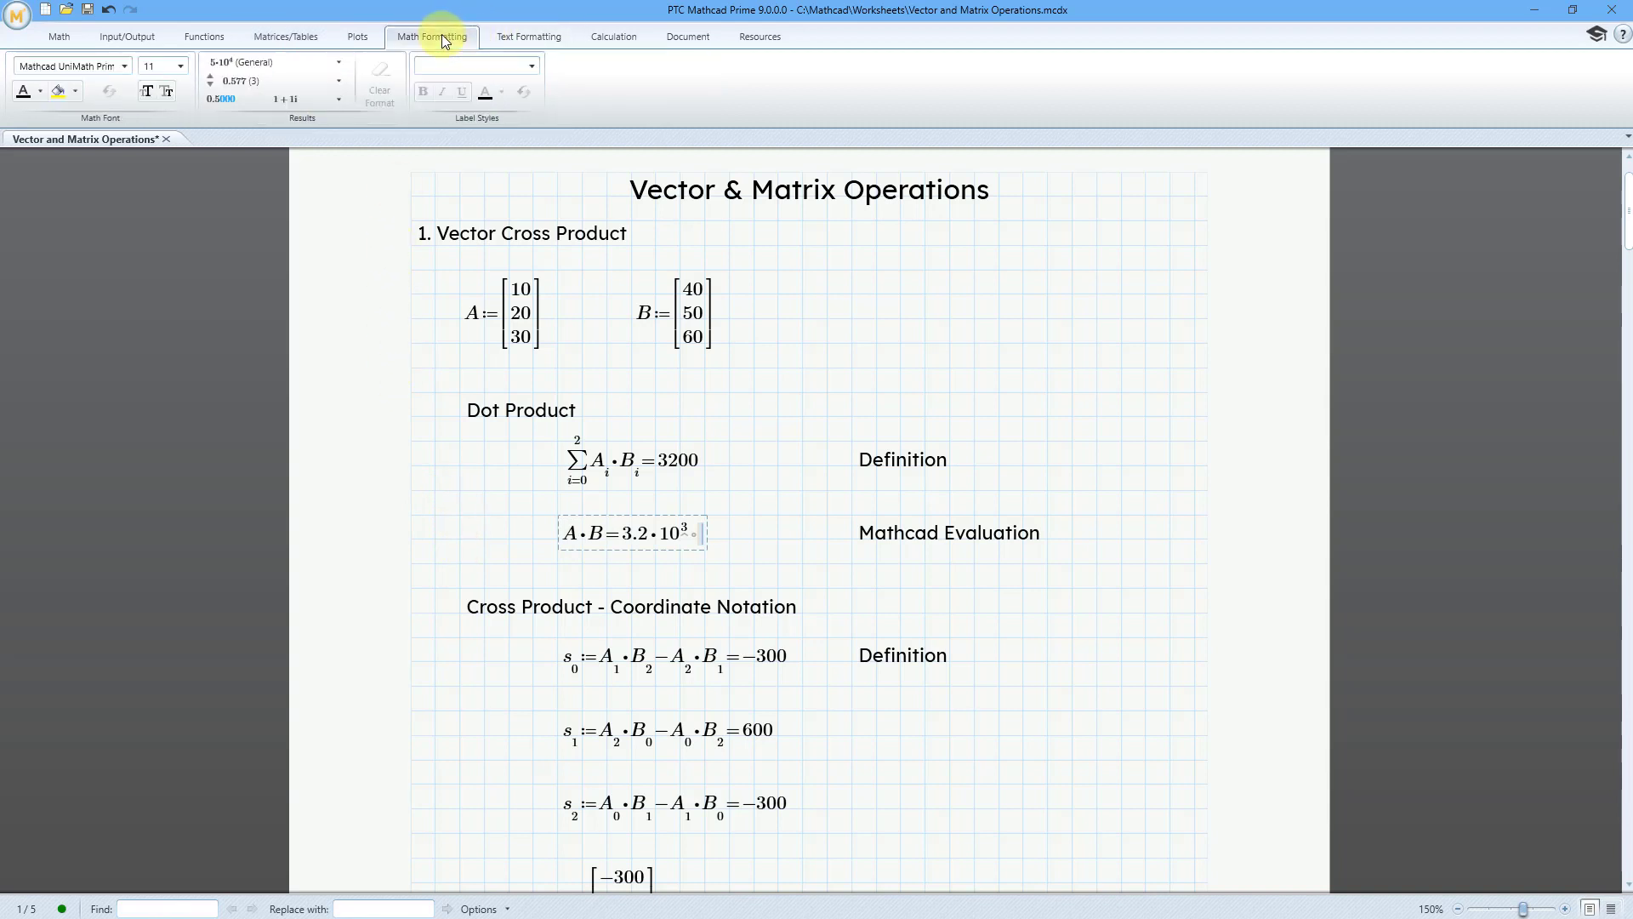
pyautogui.click(337, 62)
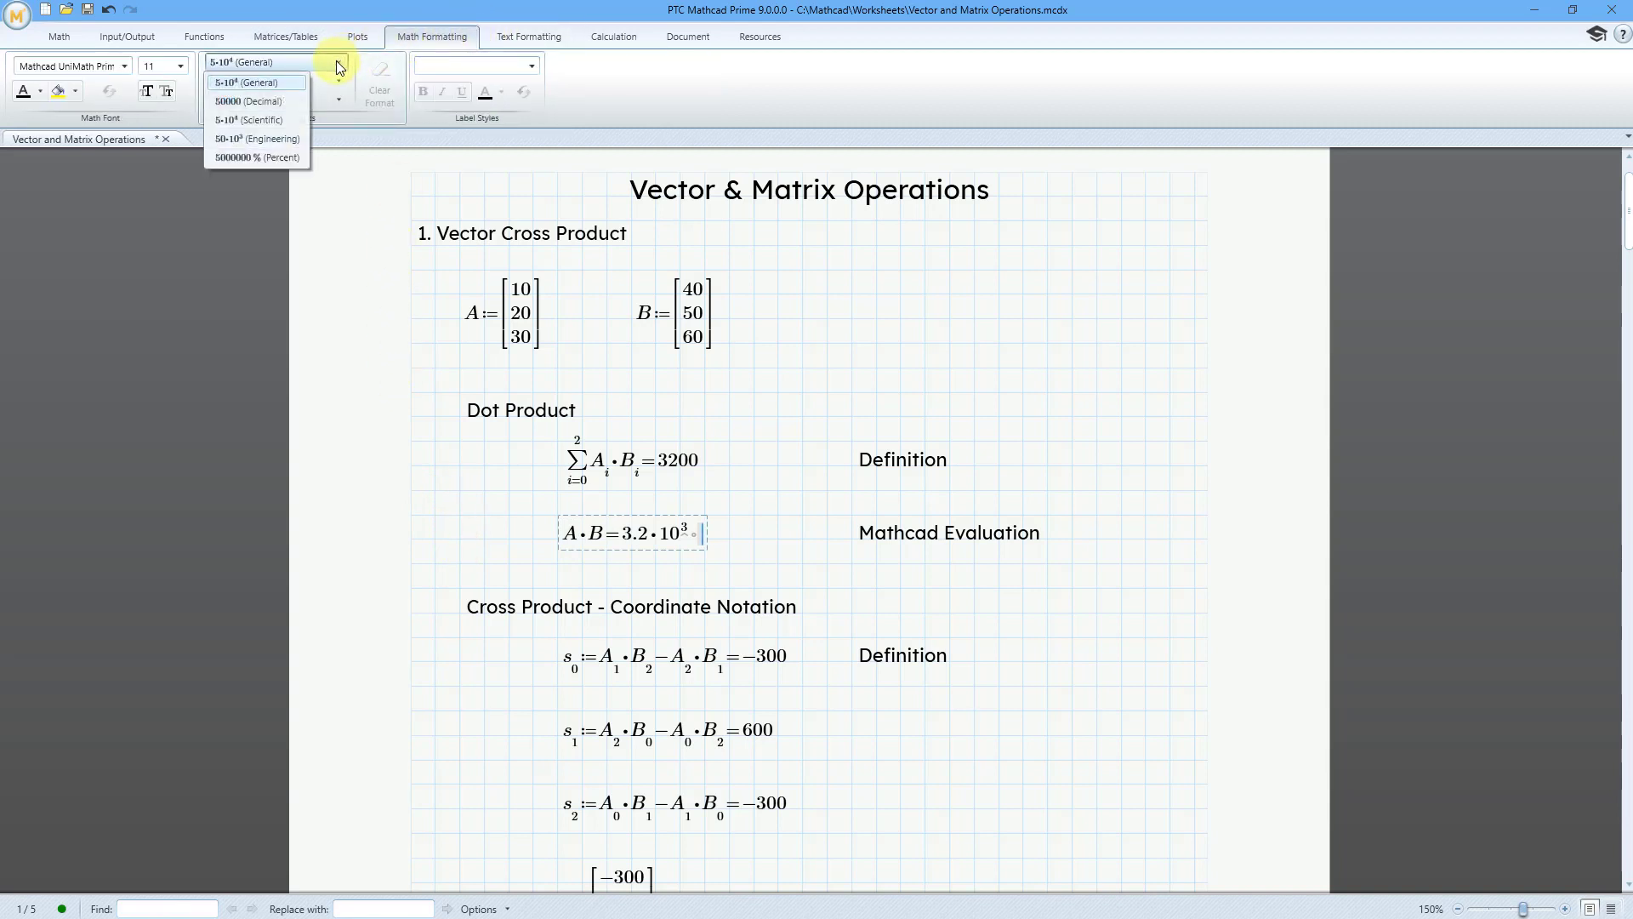
pyautogui.click(278, 100)
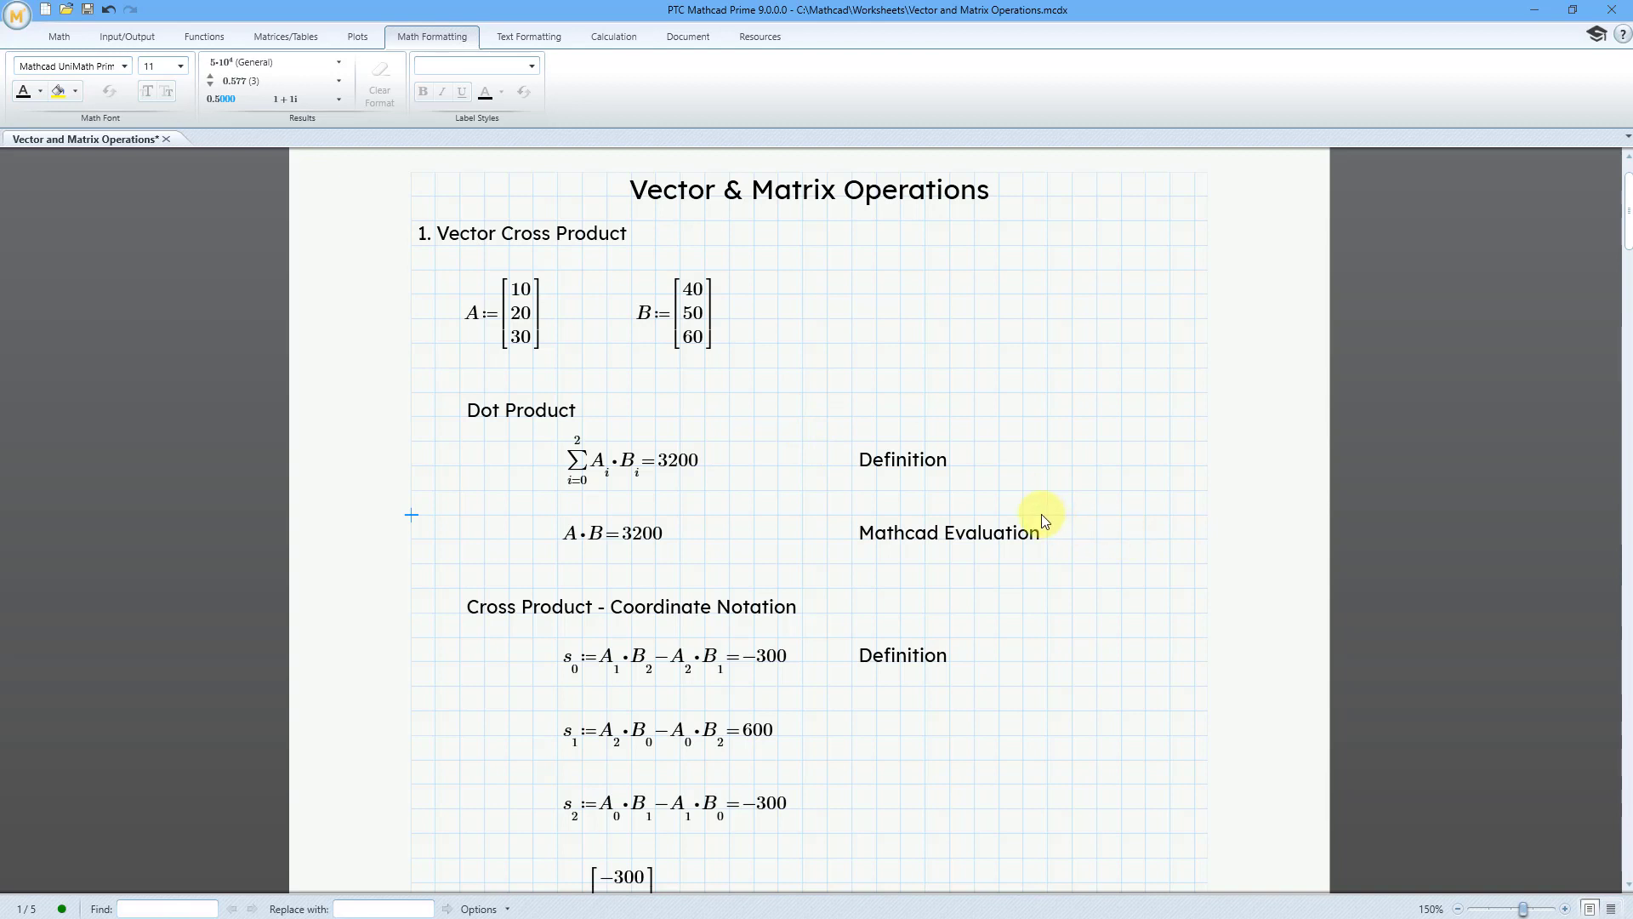
# - Evaluate the cross product A×B with the Cross Product operator below the vector s, beside the Mathcad Evaluation label
pyautogui.scroll(-5, 1044, 519)
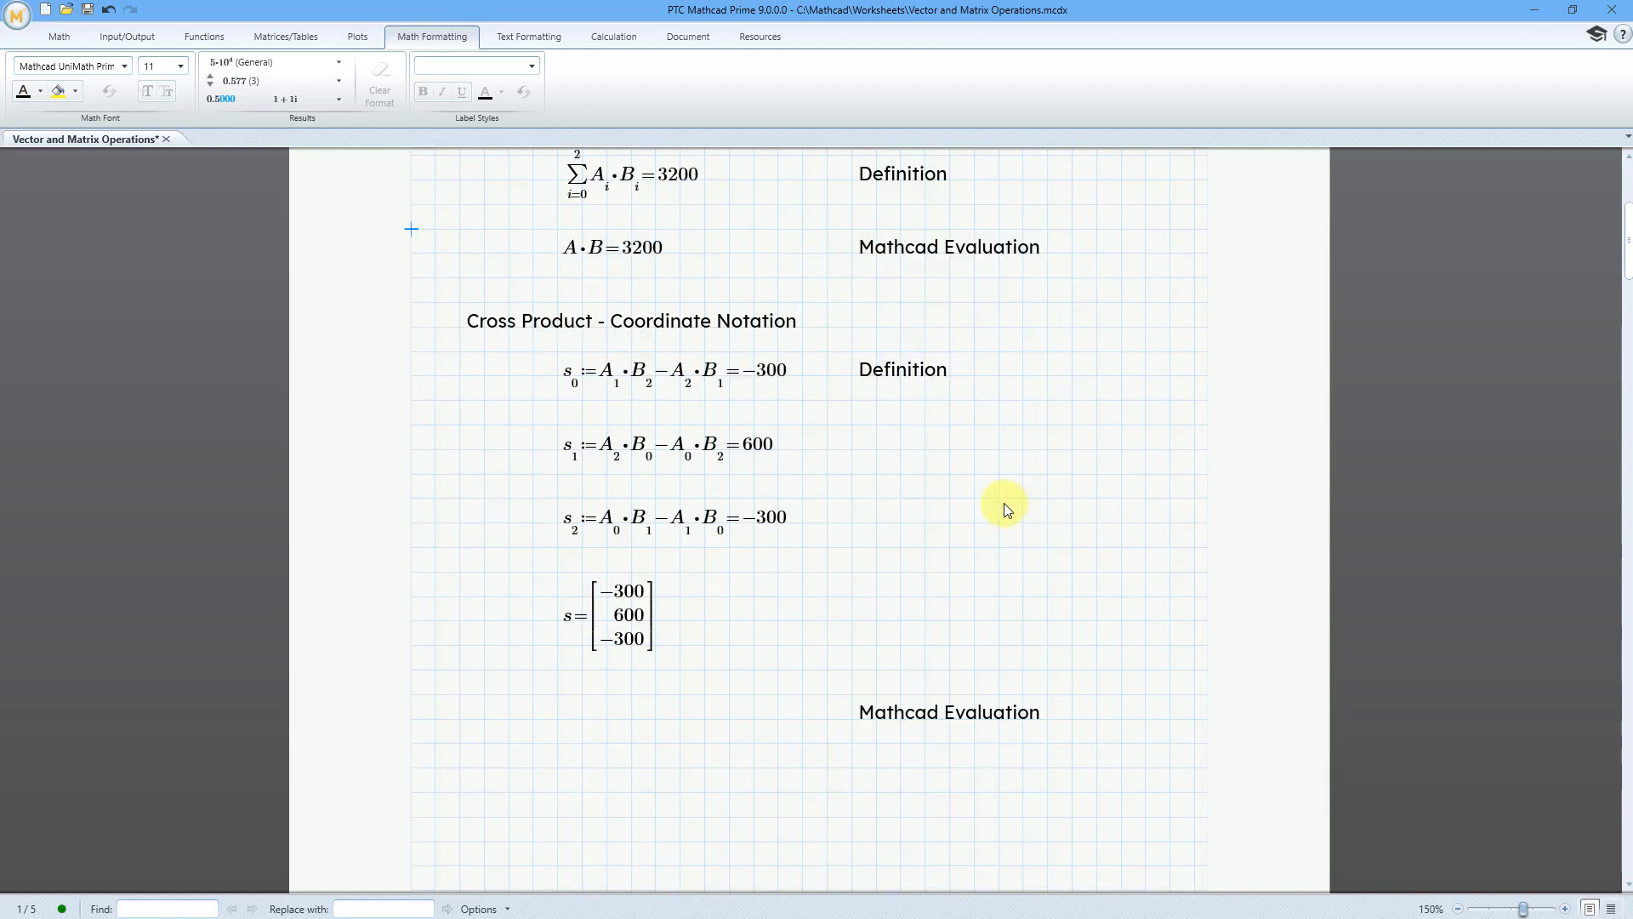
pyautogui.scroll(-2, 1002, 502)
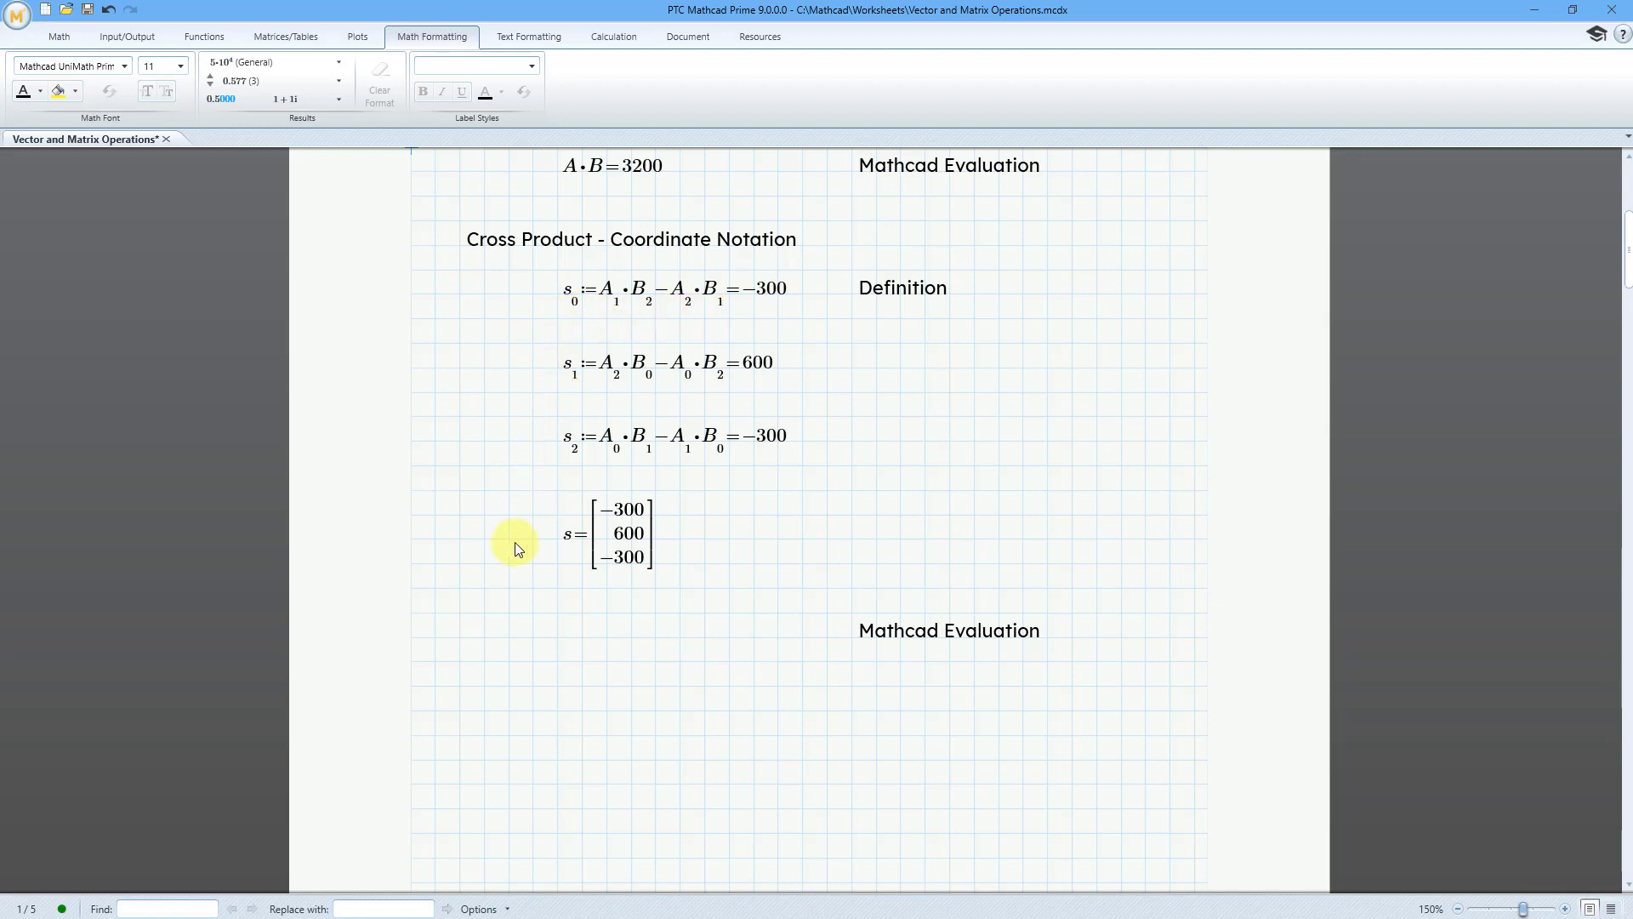
pyautogui.click(559, 637)
pyautogui.write('A')
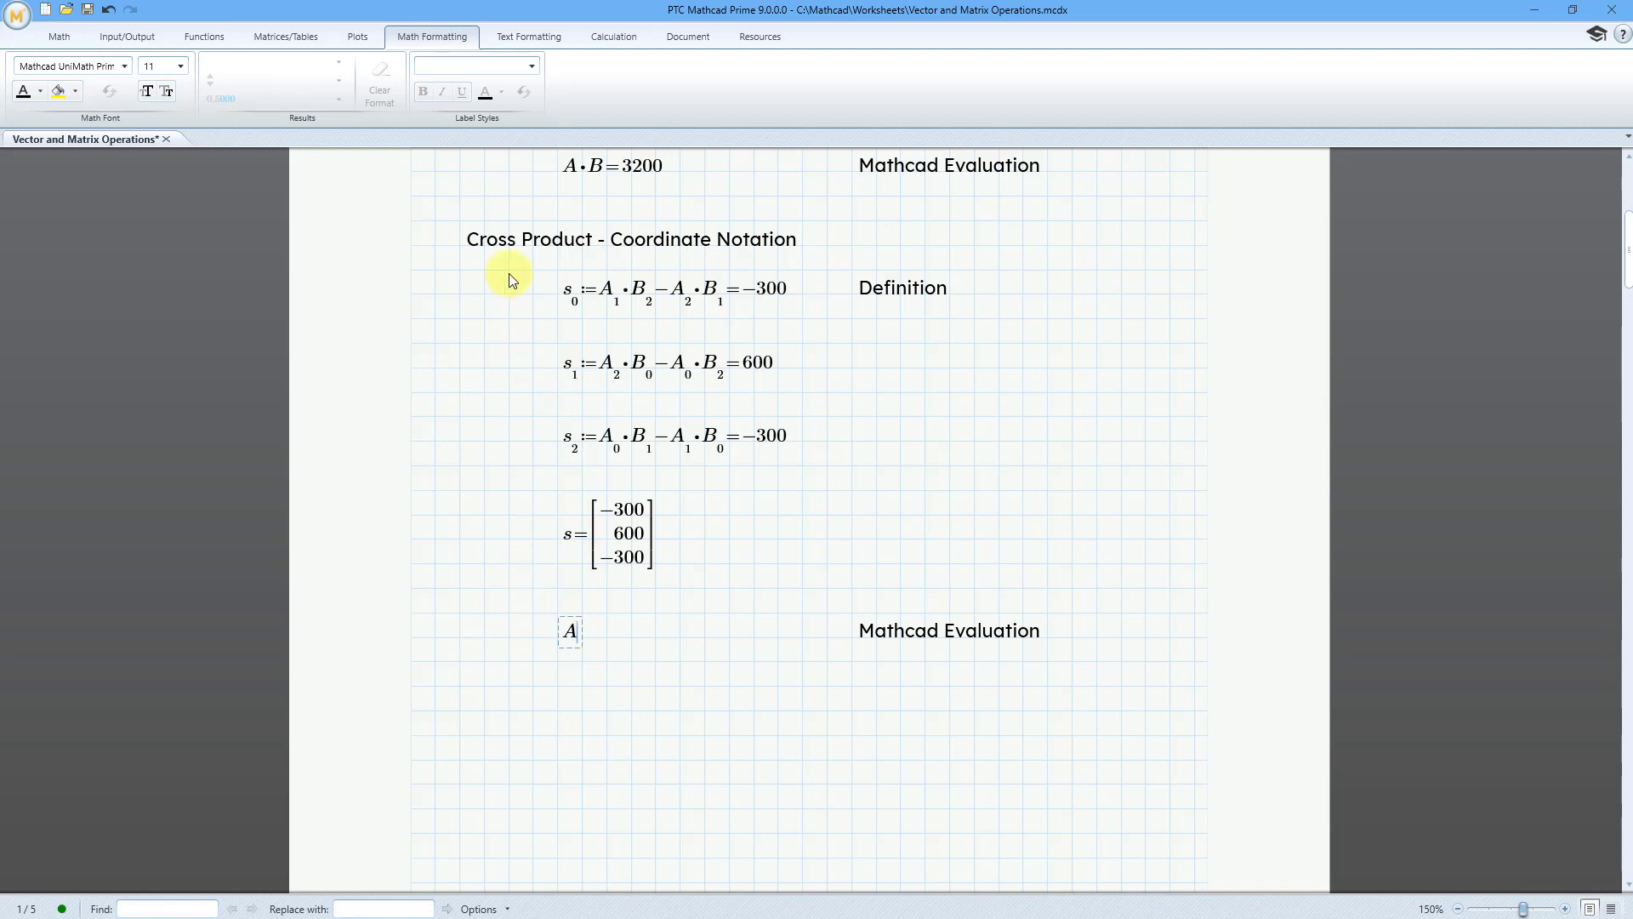
pyautogui.click(268, 35)
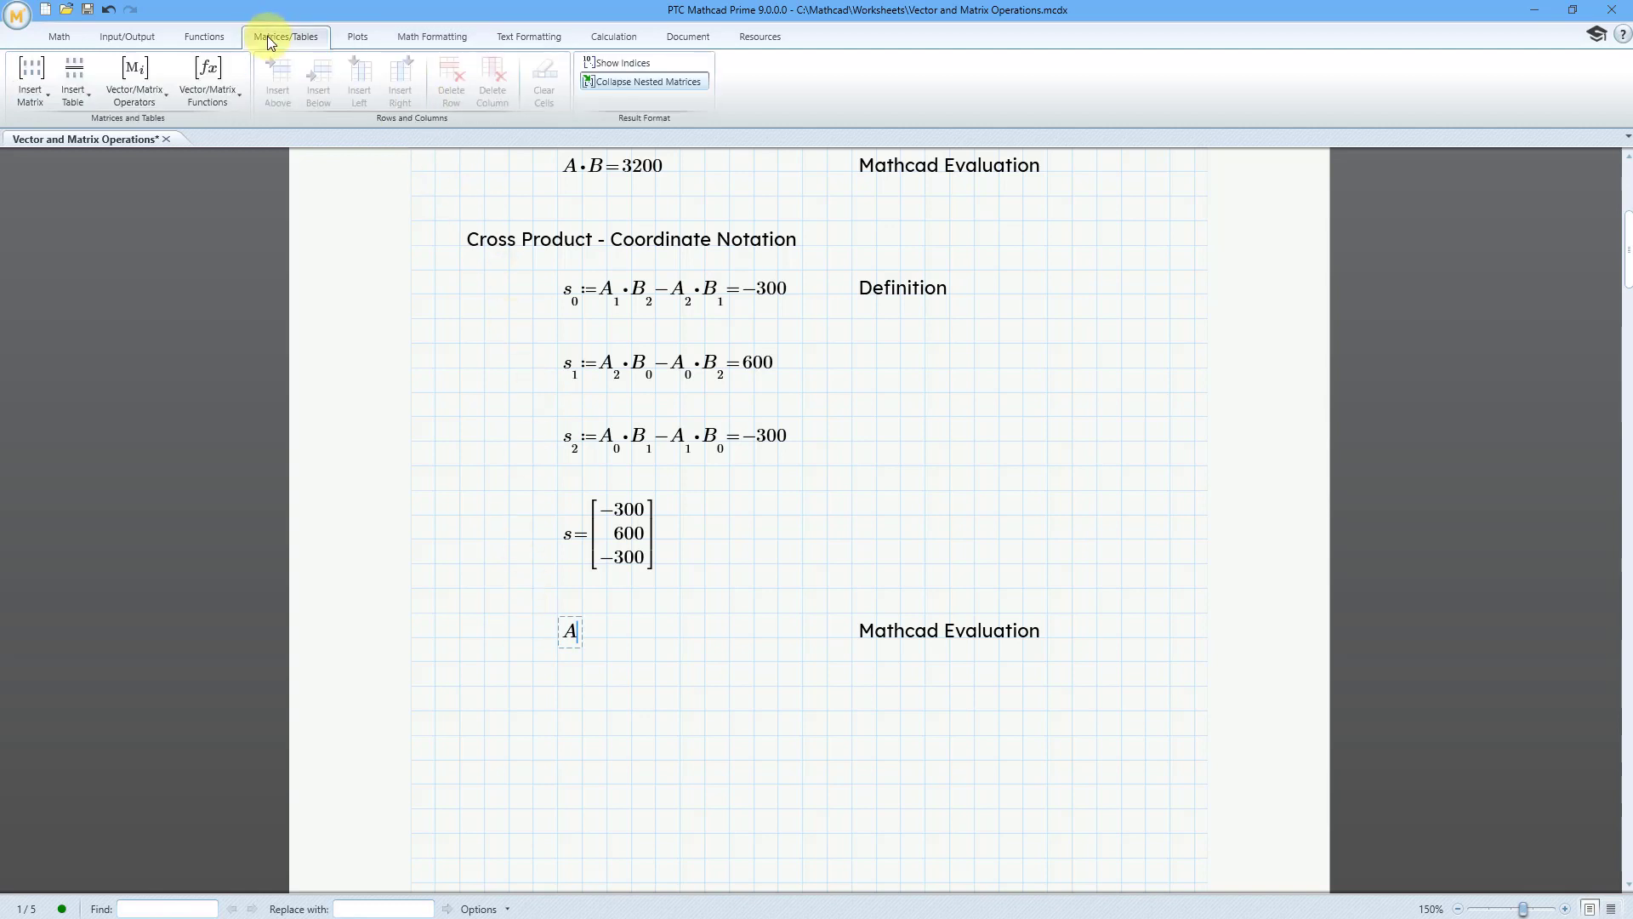
pyautogui.click(163, 105)
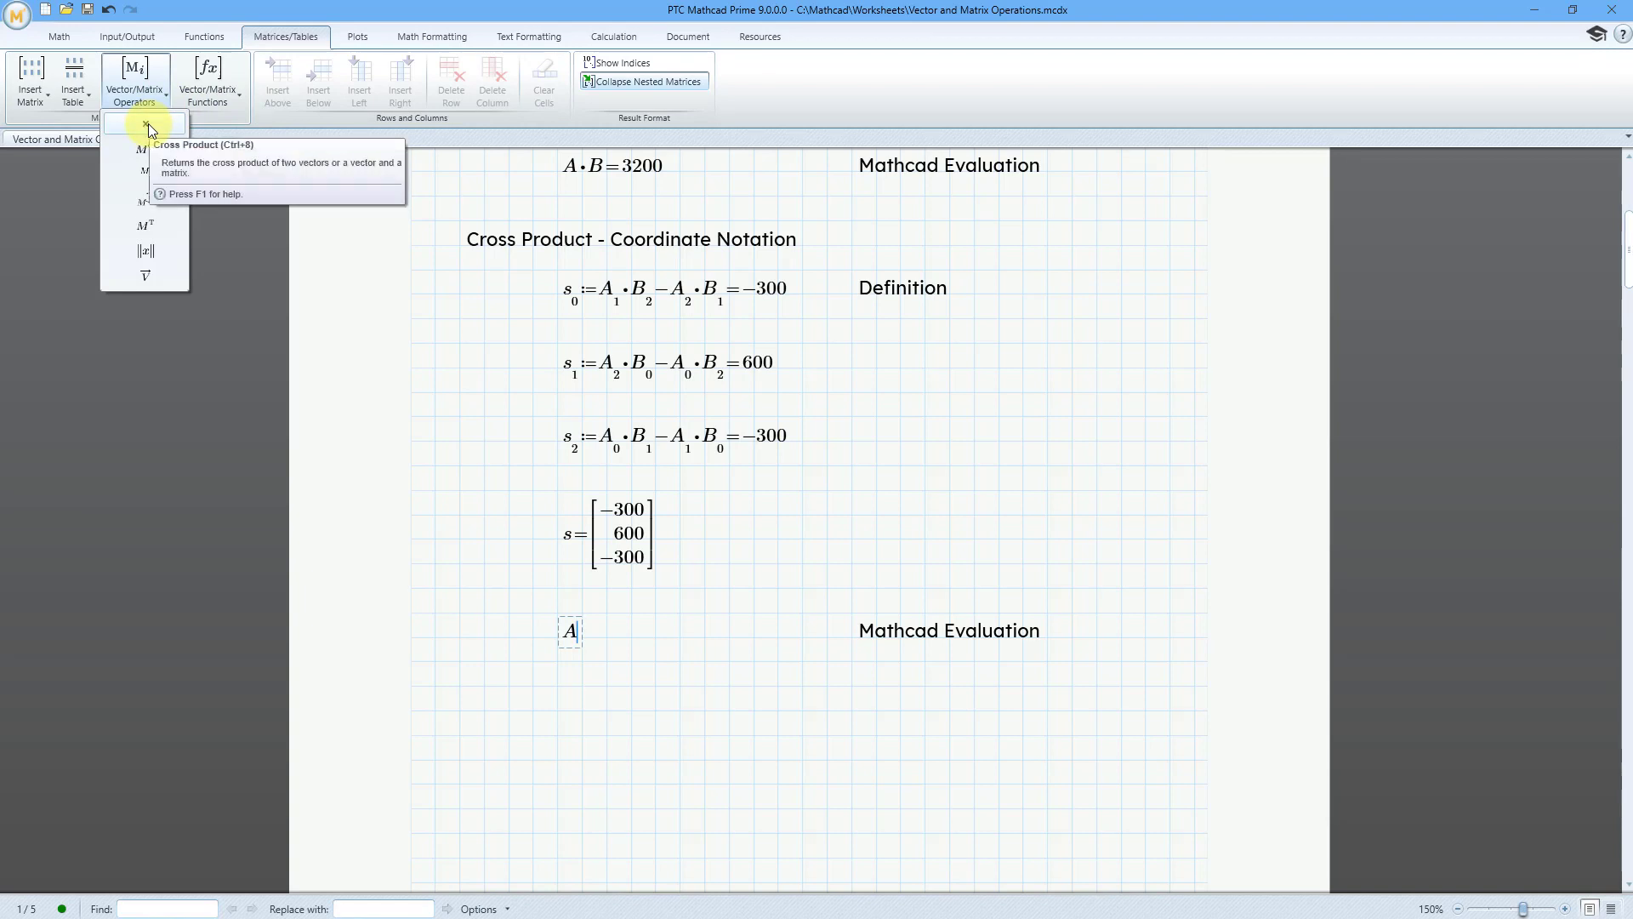
pyautogui.click(148, 125)
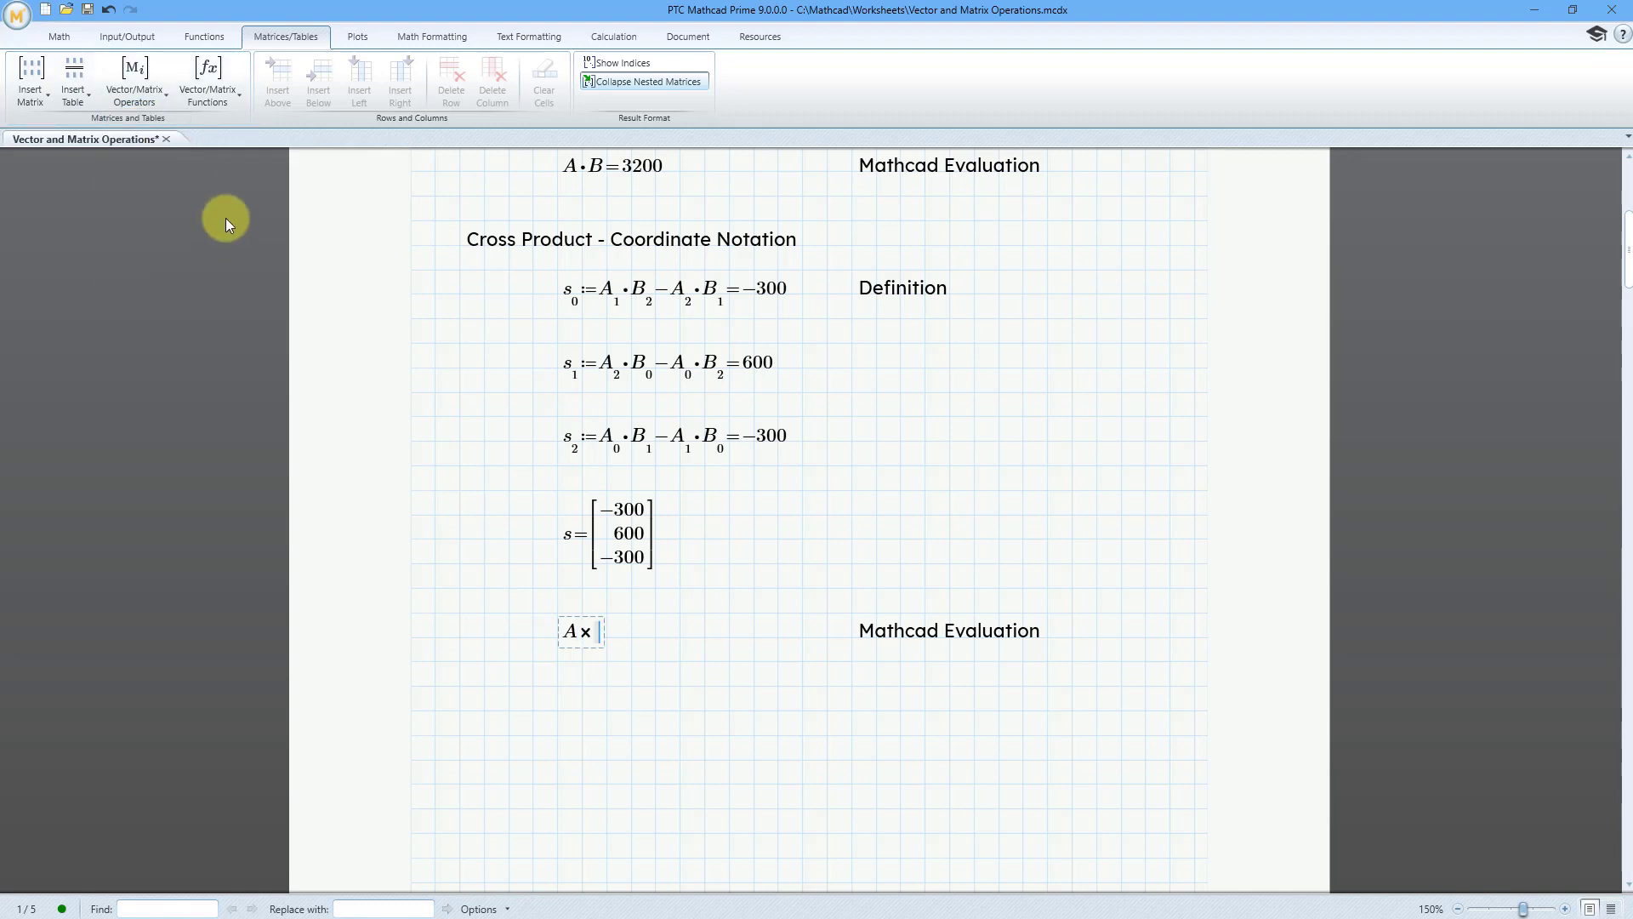
pyautogui.write('B=[-300; 600; -300')
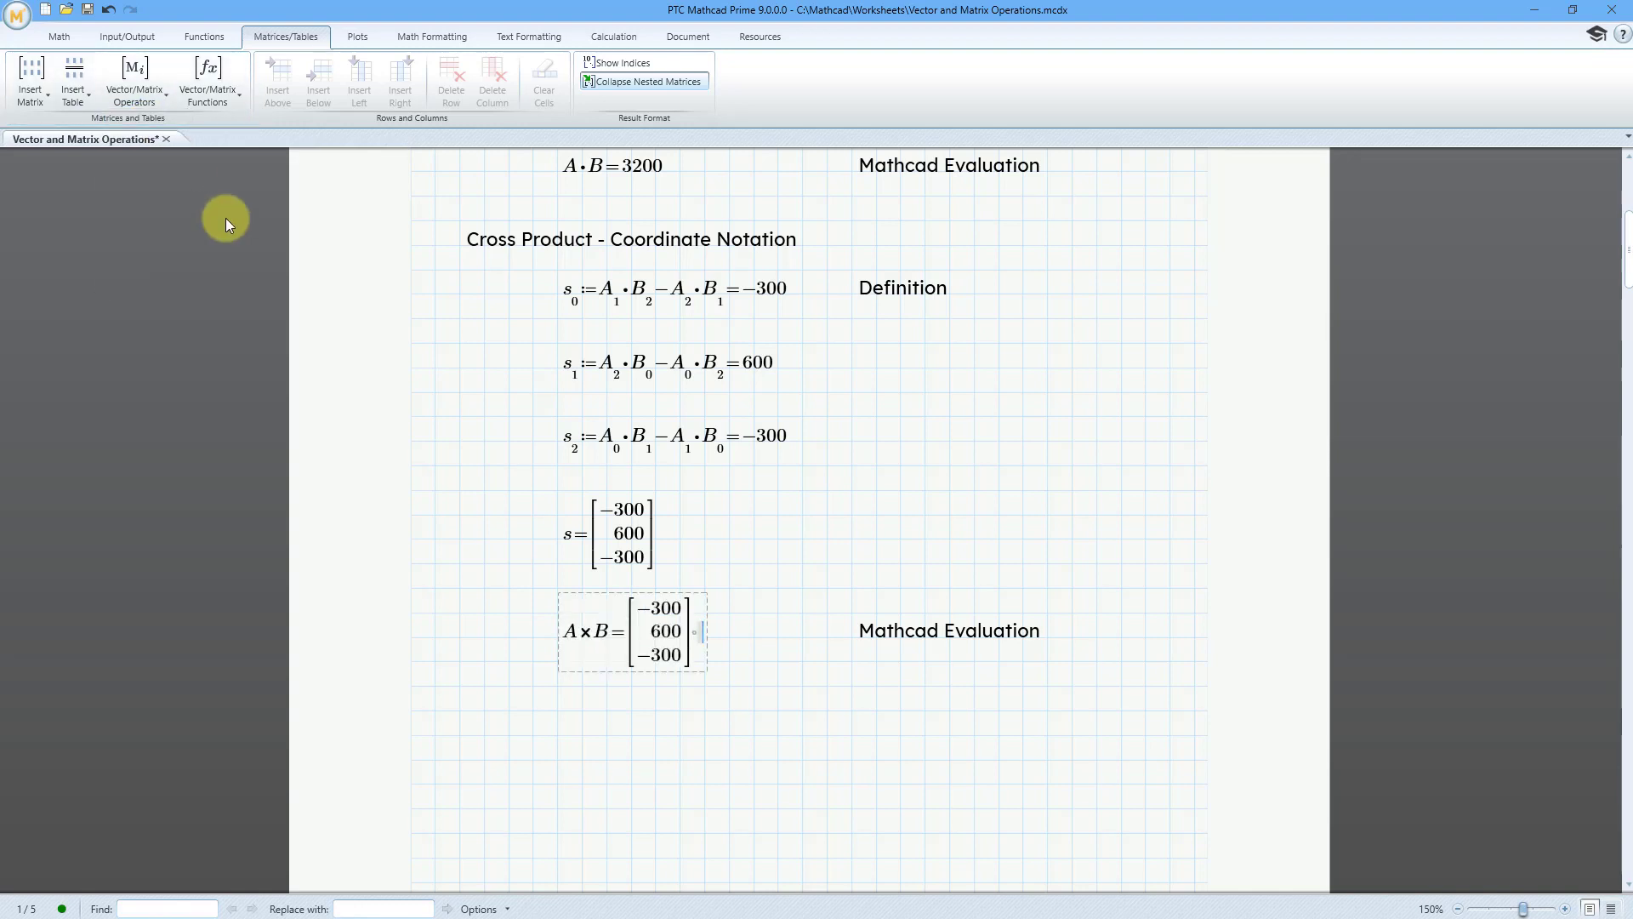
pyautogui.click(506, 709)
# - Check the worksheet's ORIGIN setting and its available options for the Matrix Column Operator section
pyautogui.scroll(-10, 500, 421)
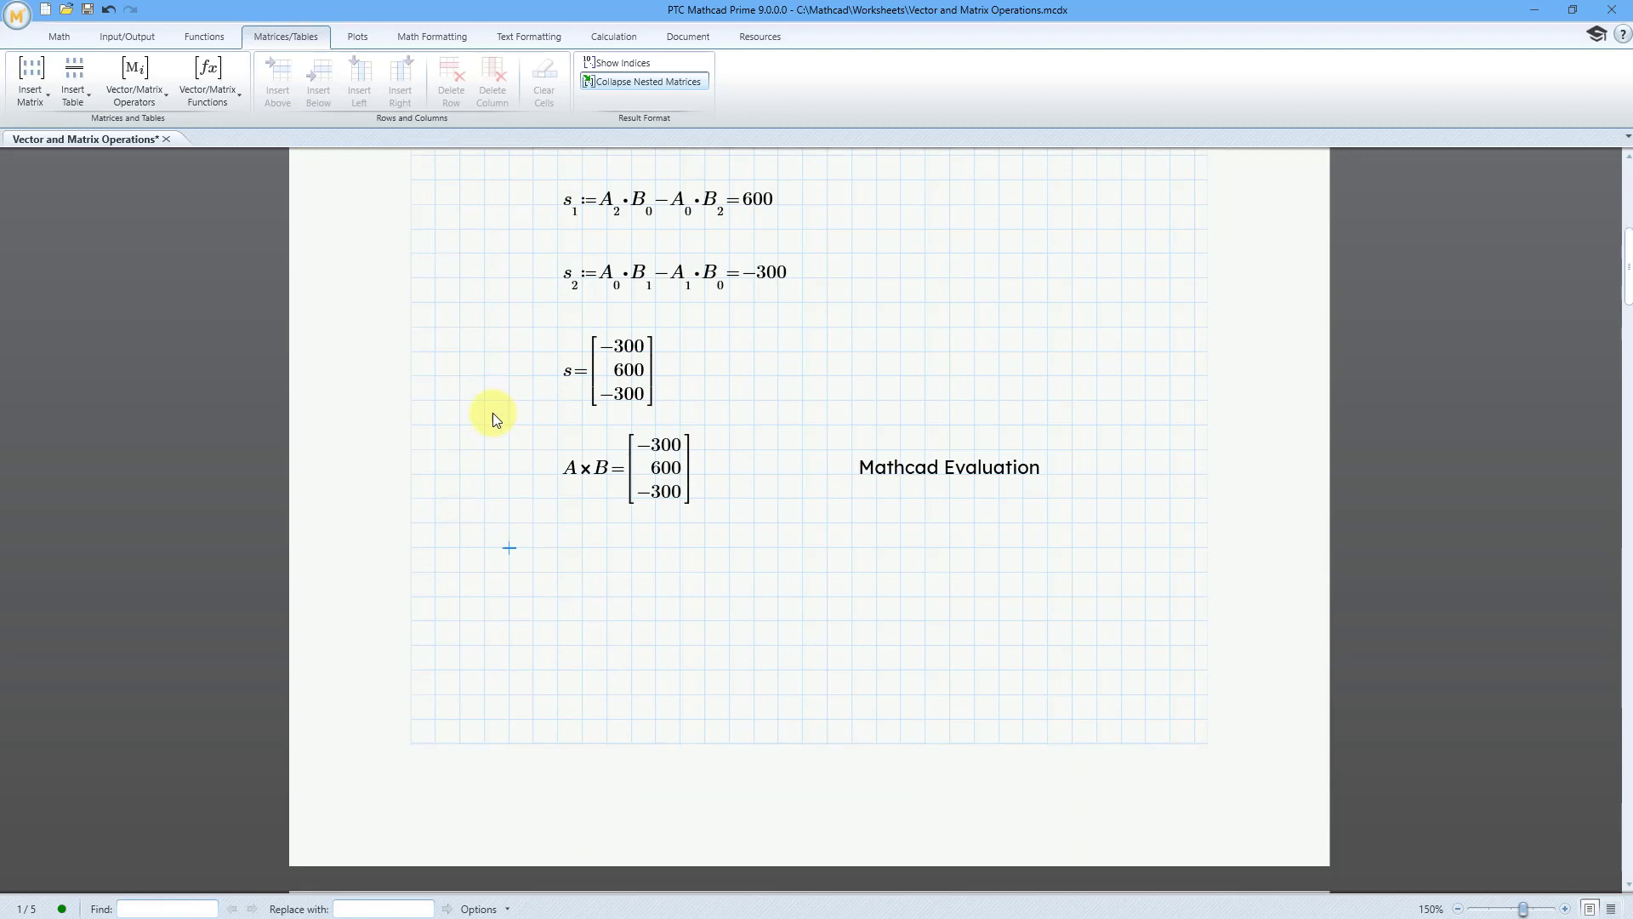
pyautogui.scroll(-5, 473, 411)
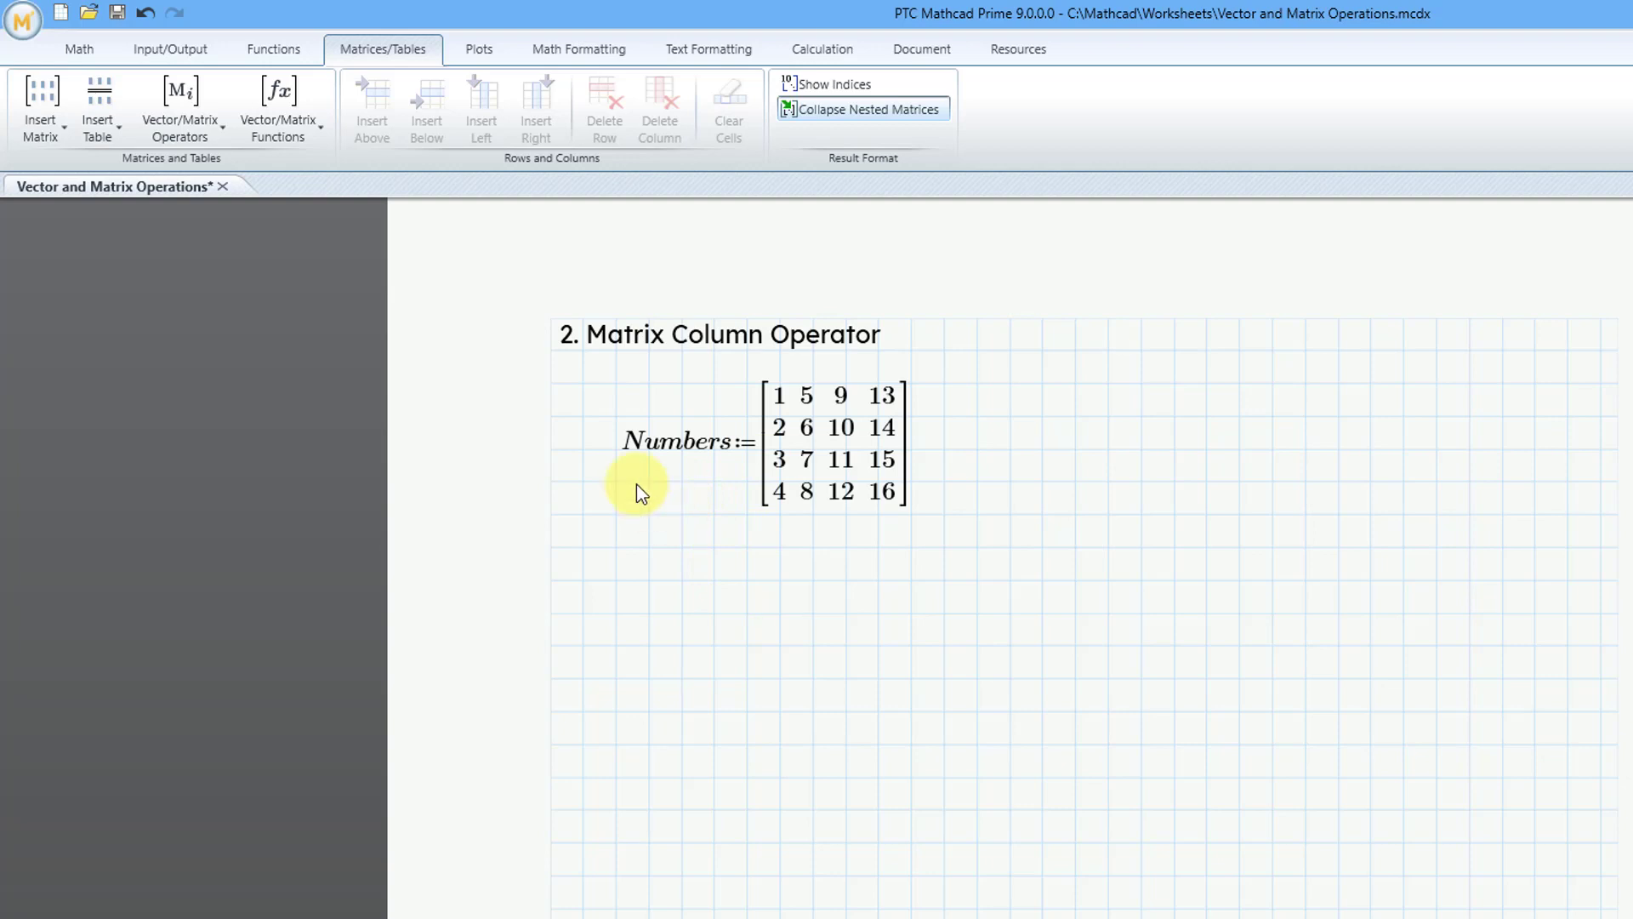
pyautogui.click(800, 49)
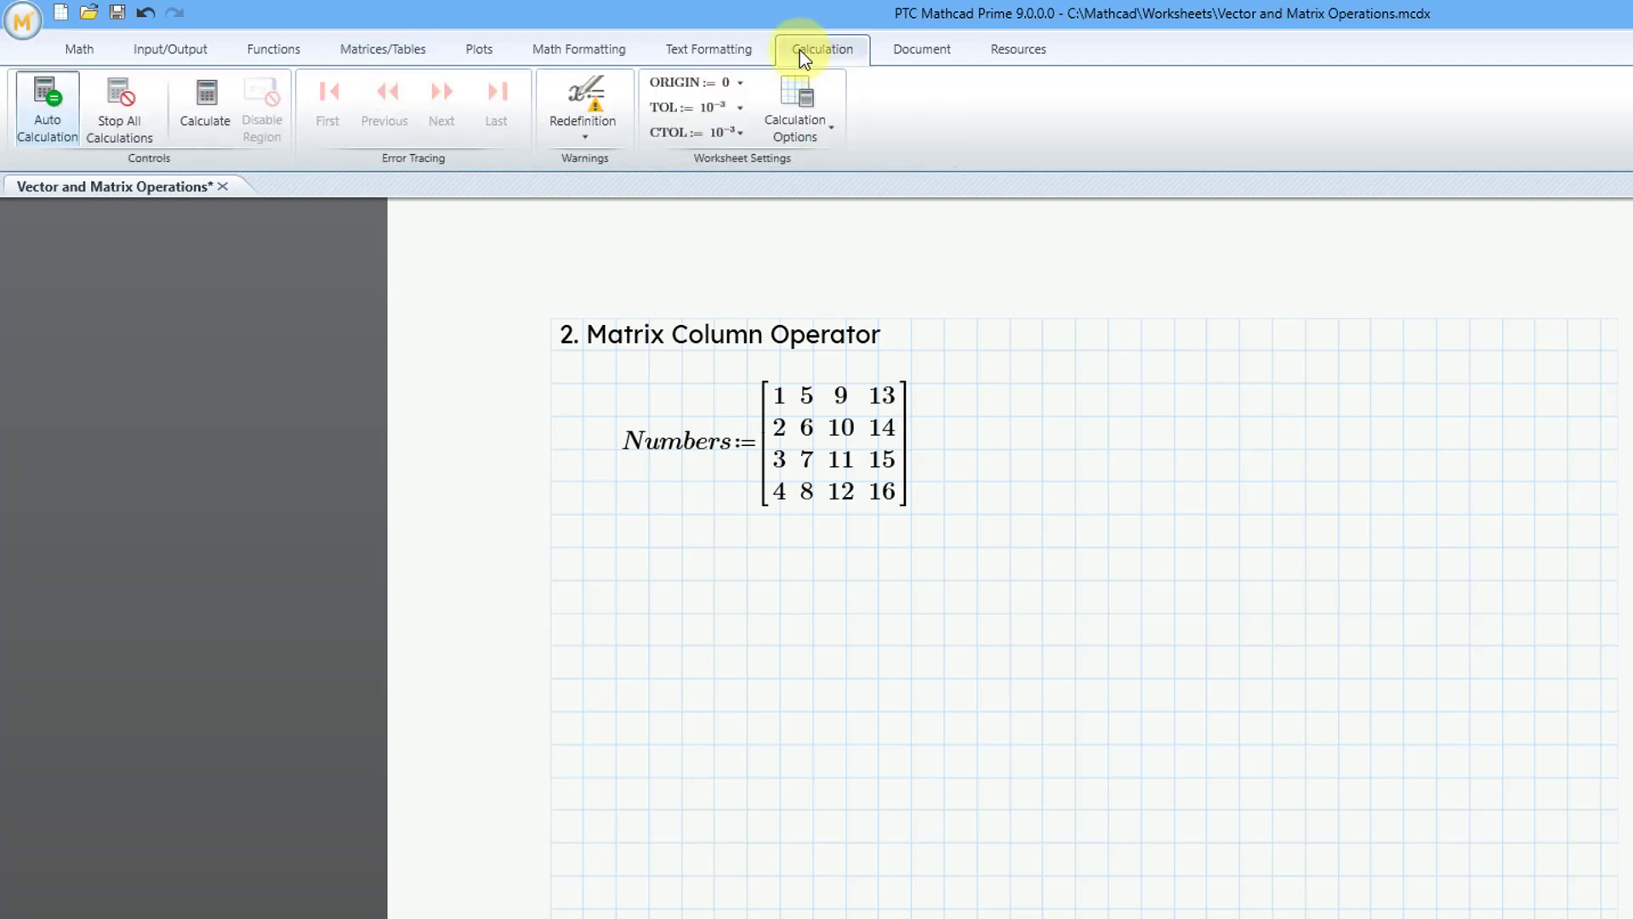
pyautogui.click(741, 88)
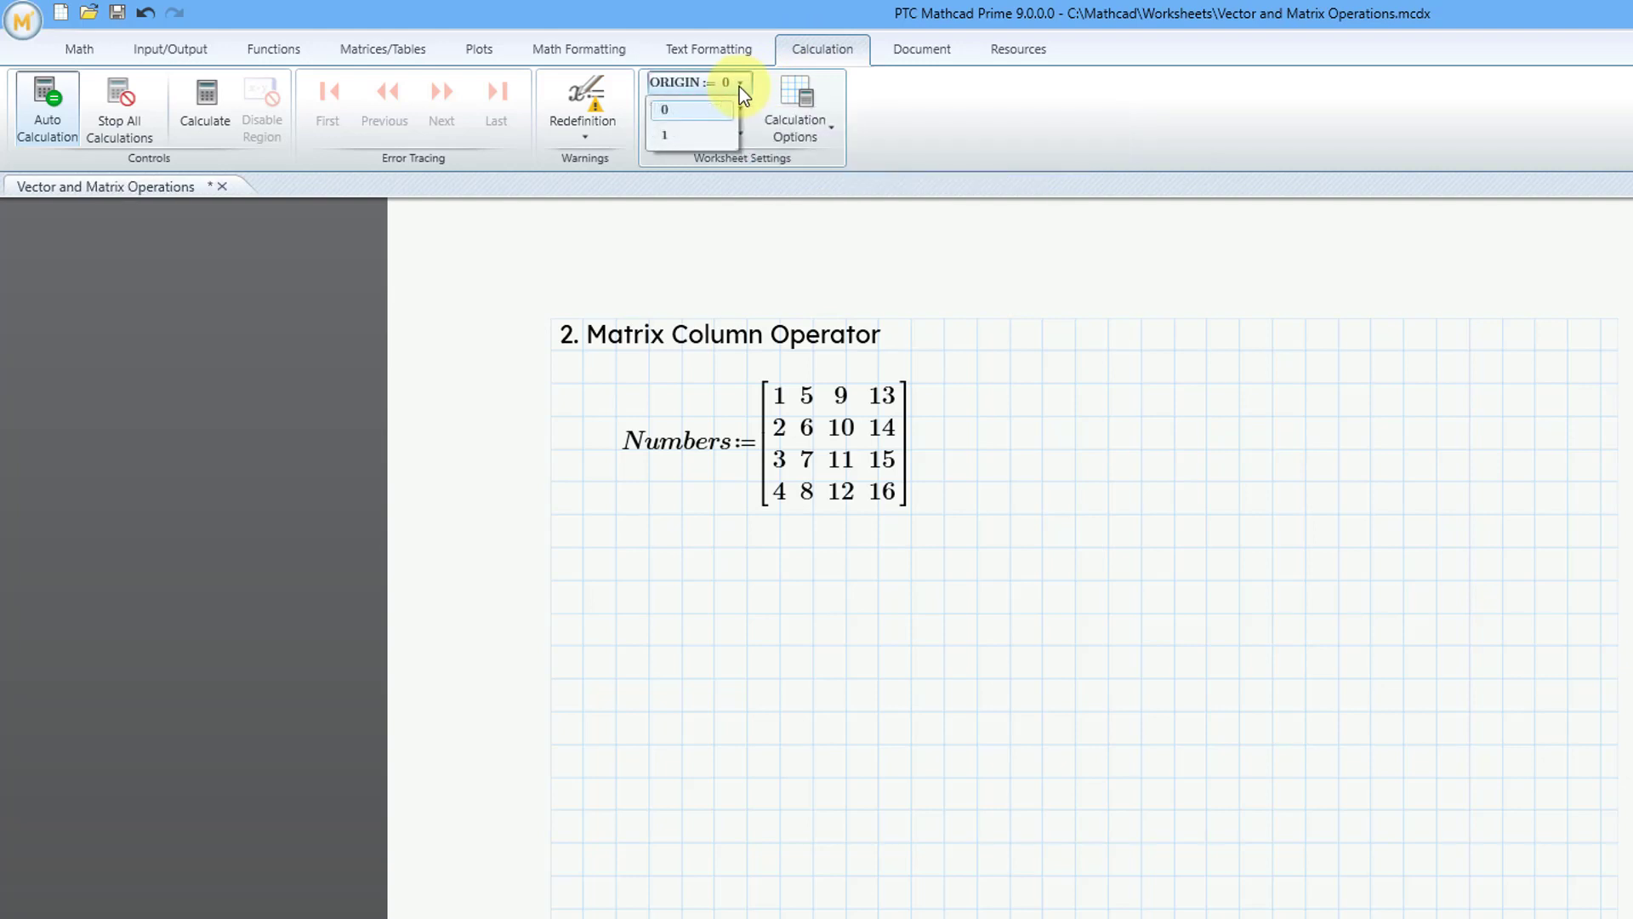
pyautogui.click(738, 87)
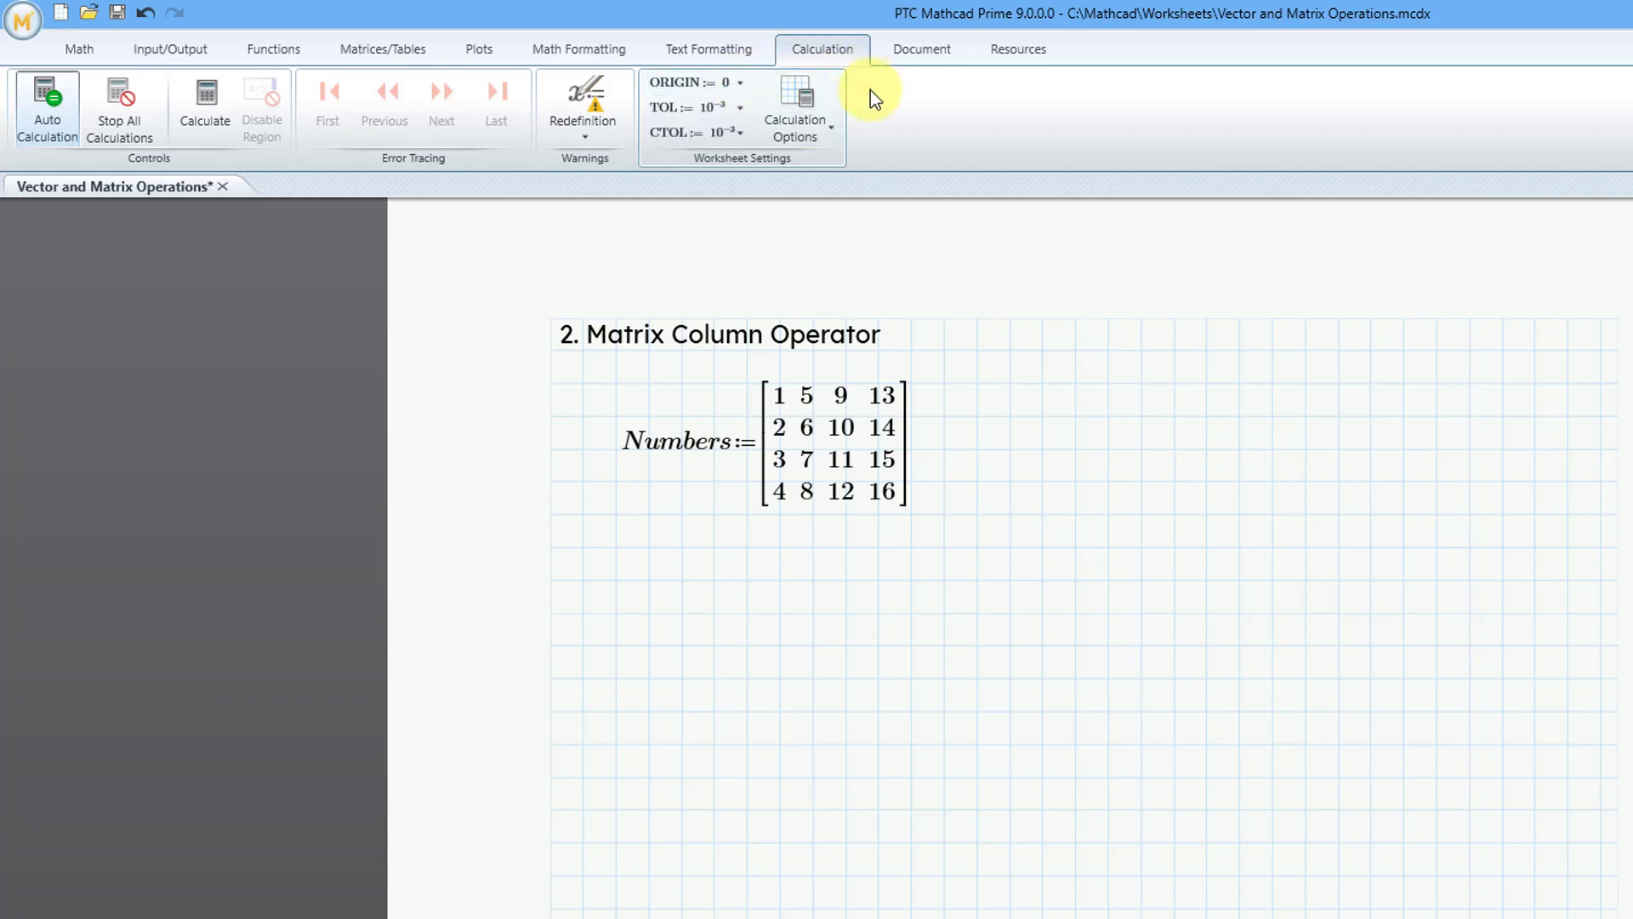
# - Evaluate the ORIGIN variable in a math region below the Numbers matrix
pyautogui.click(622, 611)
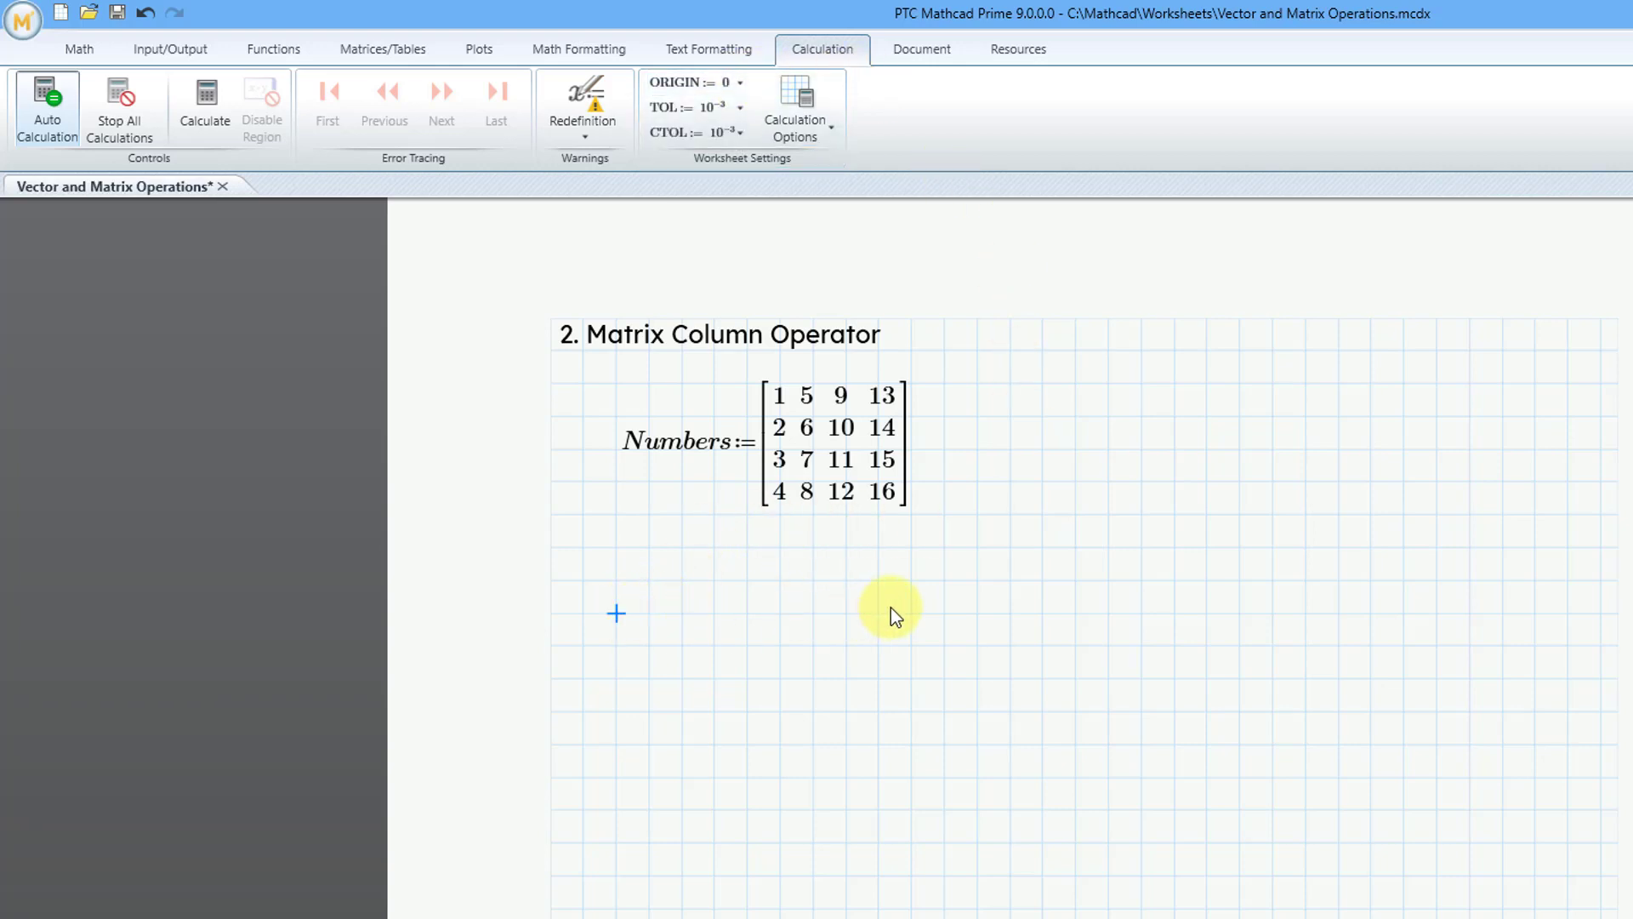
pyautogui.write('ORIGIN')
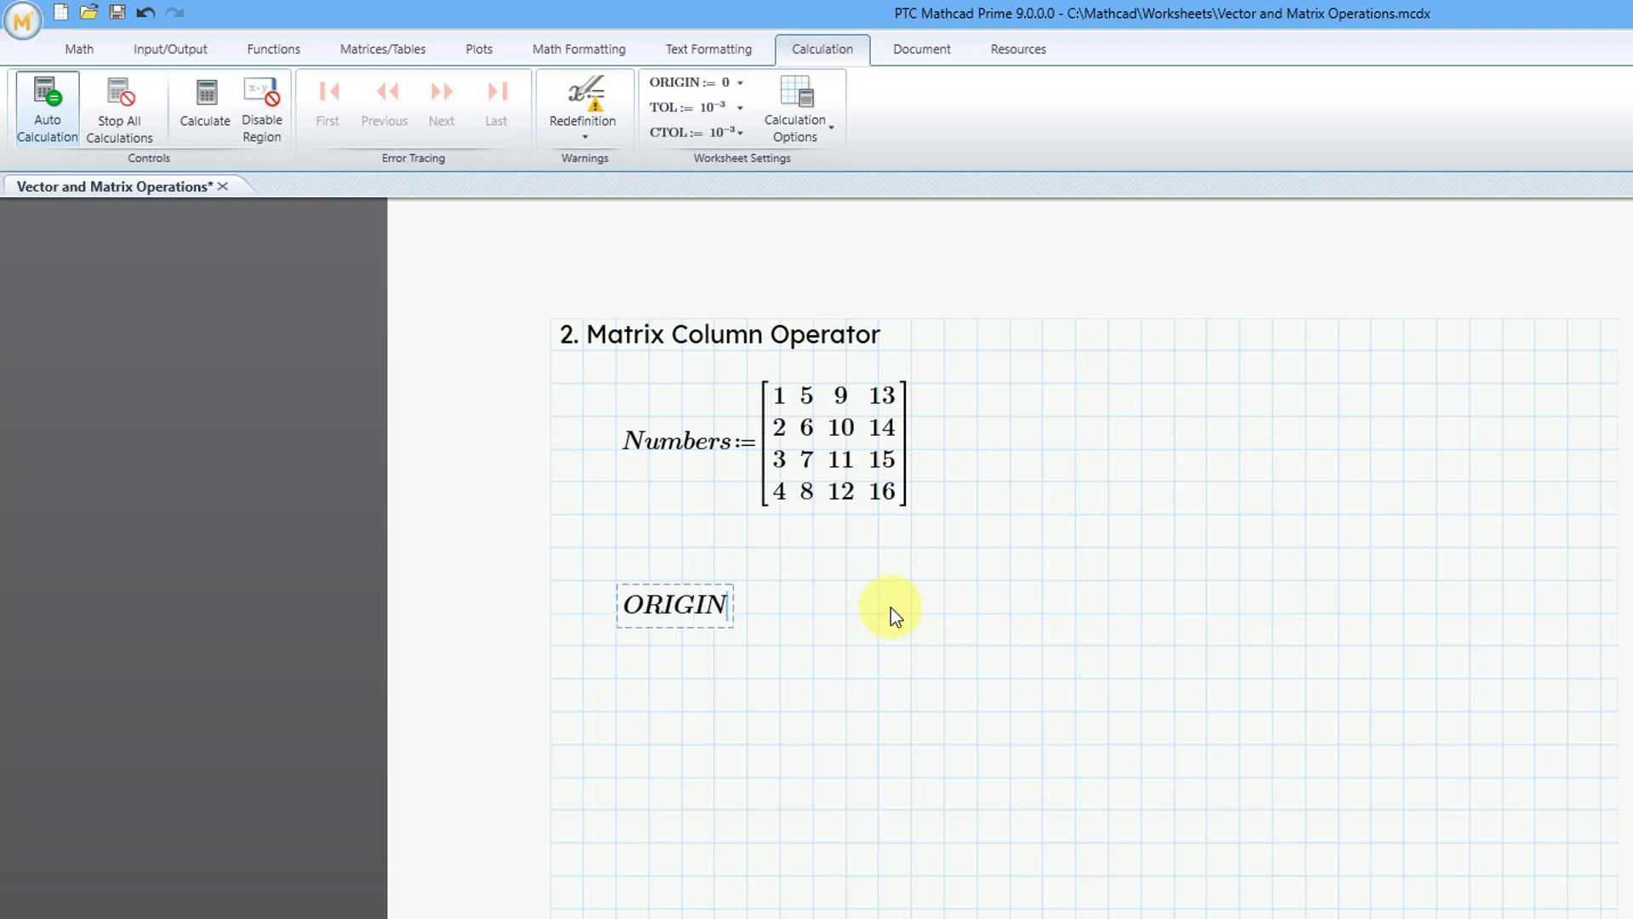
pyautogui.write('=0')
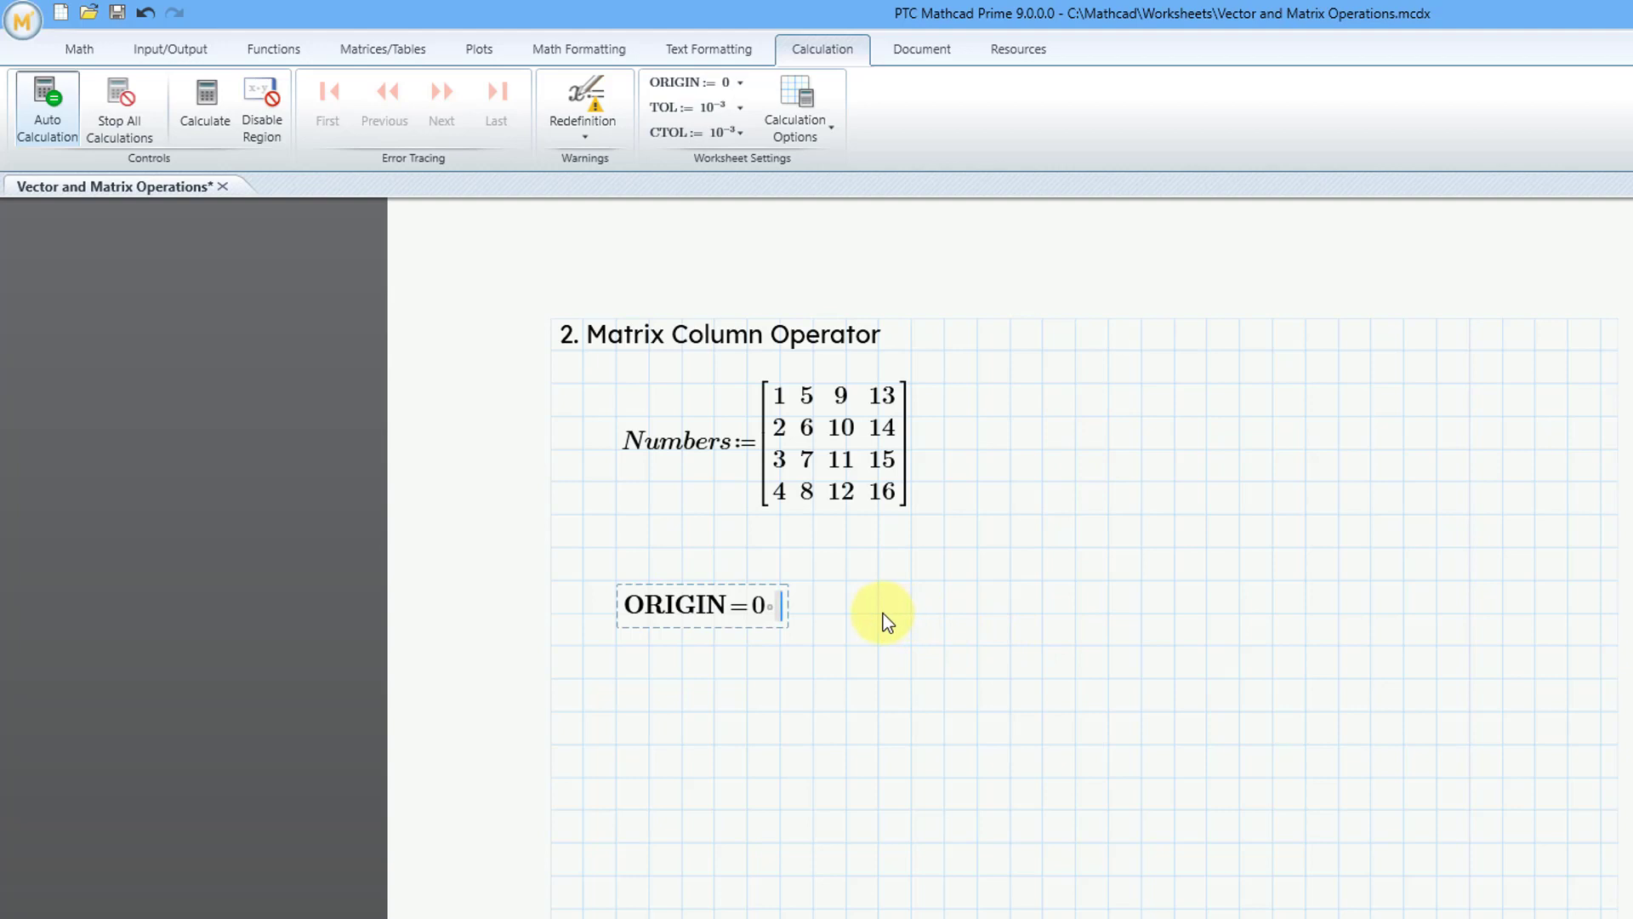
# - Extract and evaluate column 1 of the Numbers matrix with the Matrix Column operator, below the ORIGIN evaluation
pyautogui.click(620, 776)
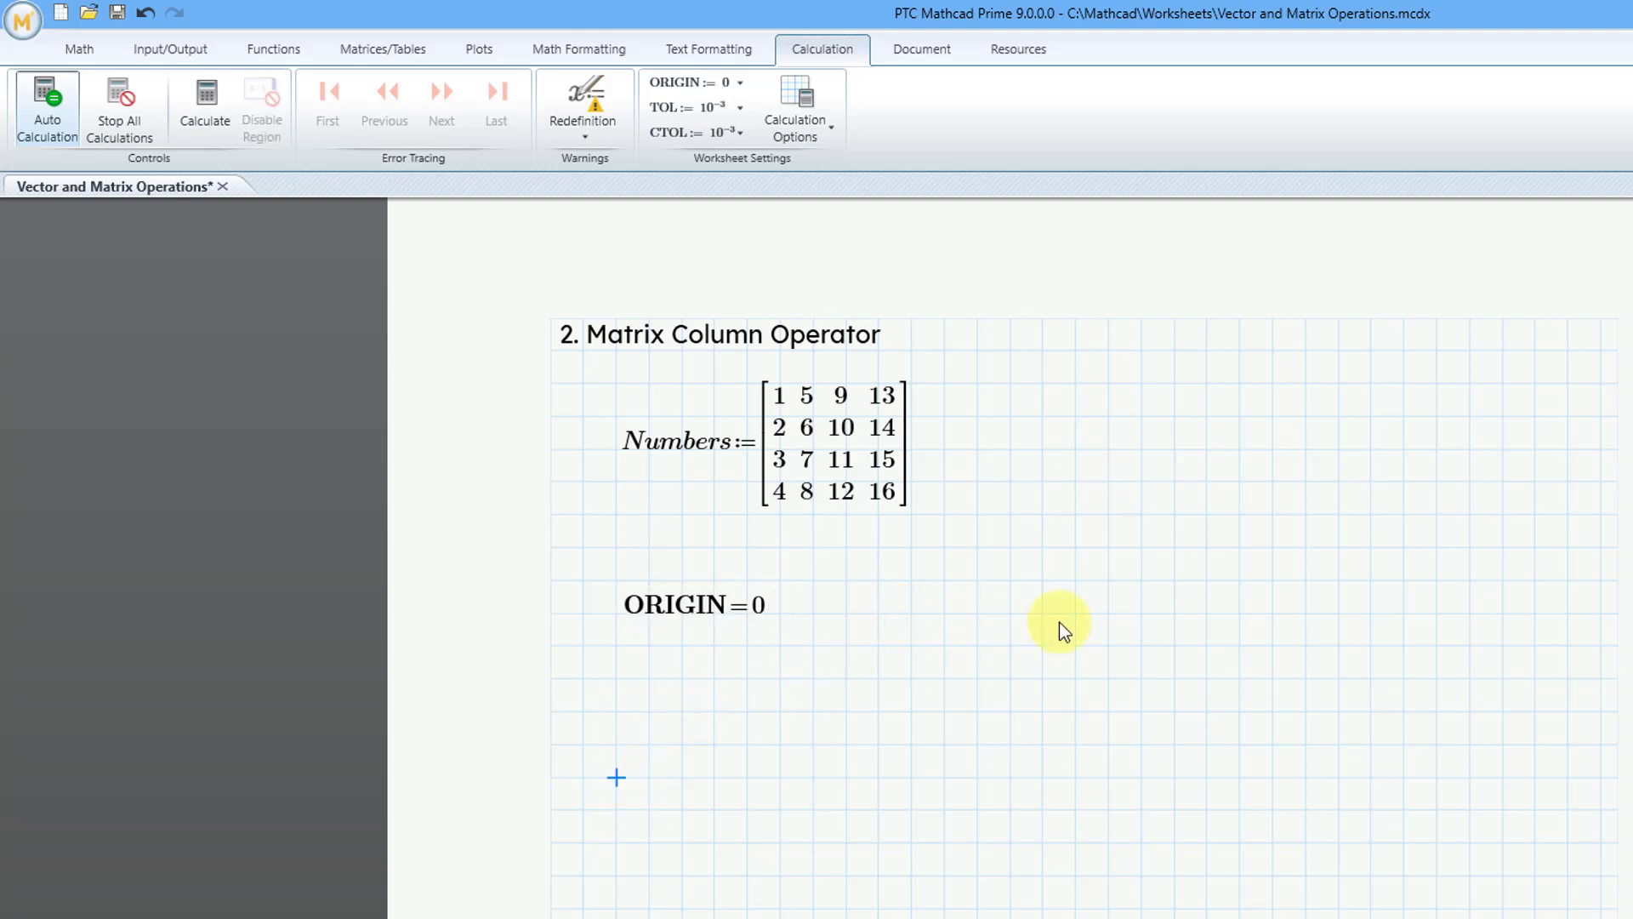
pyautogui.write('Numbers')
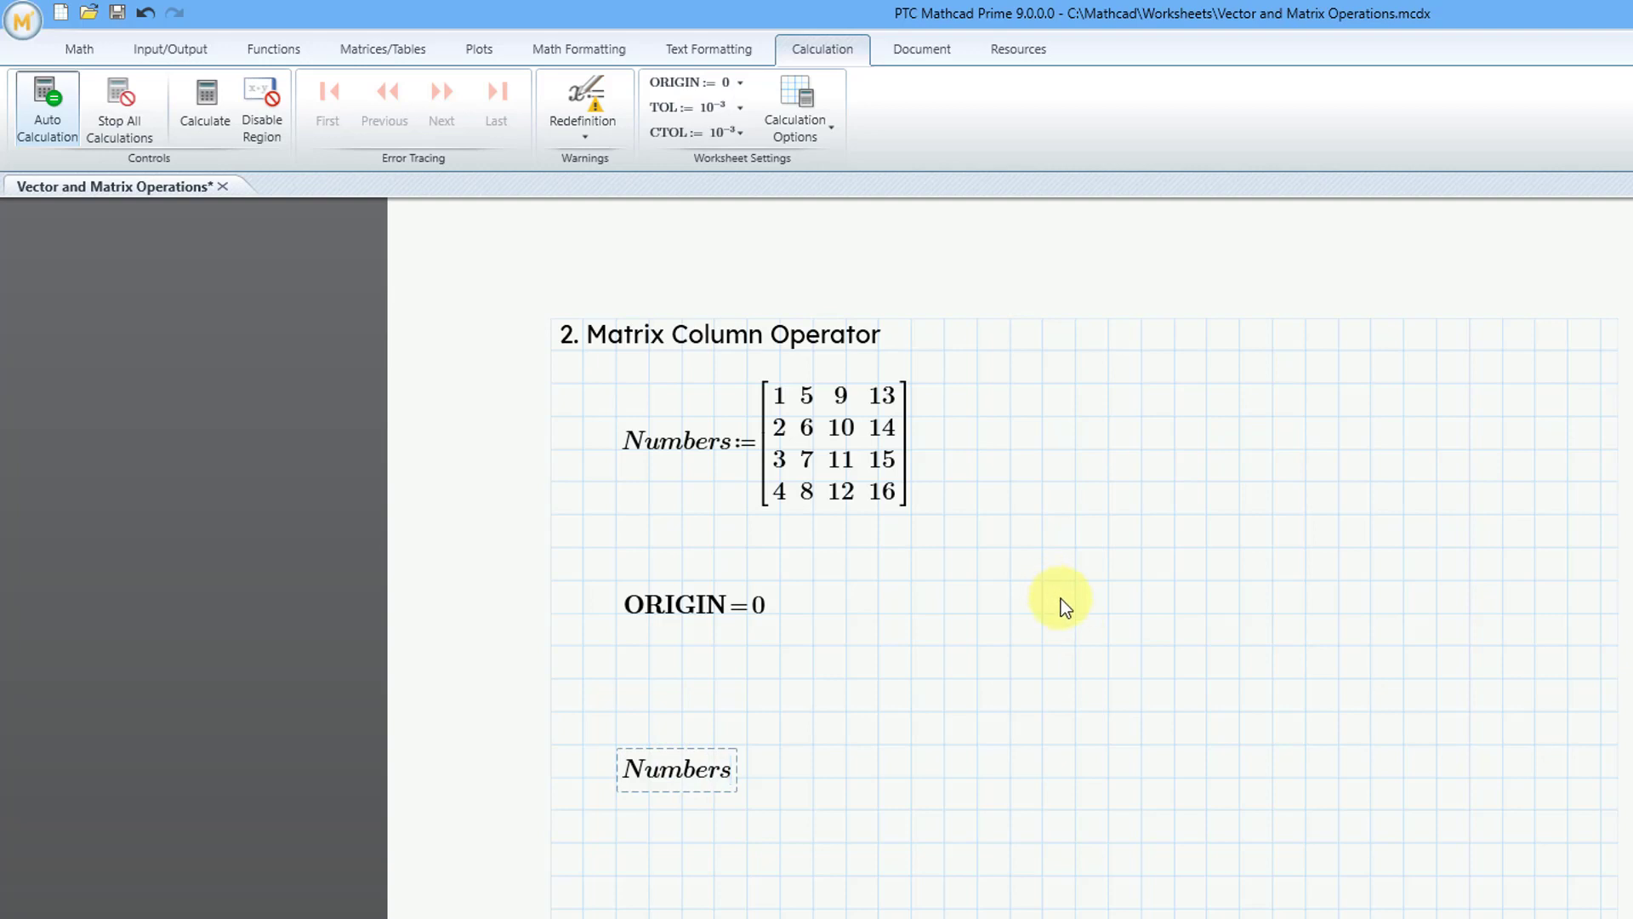
pyautogui.click(354, 53)
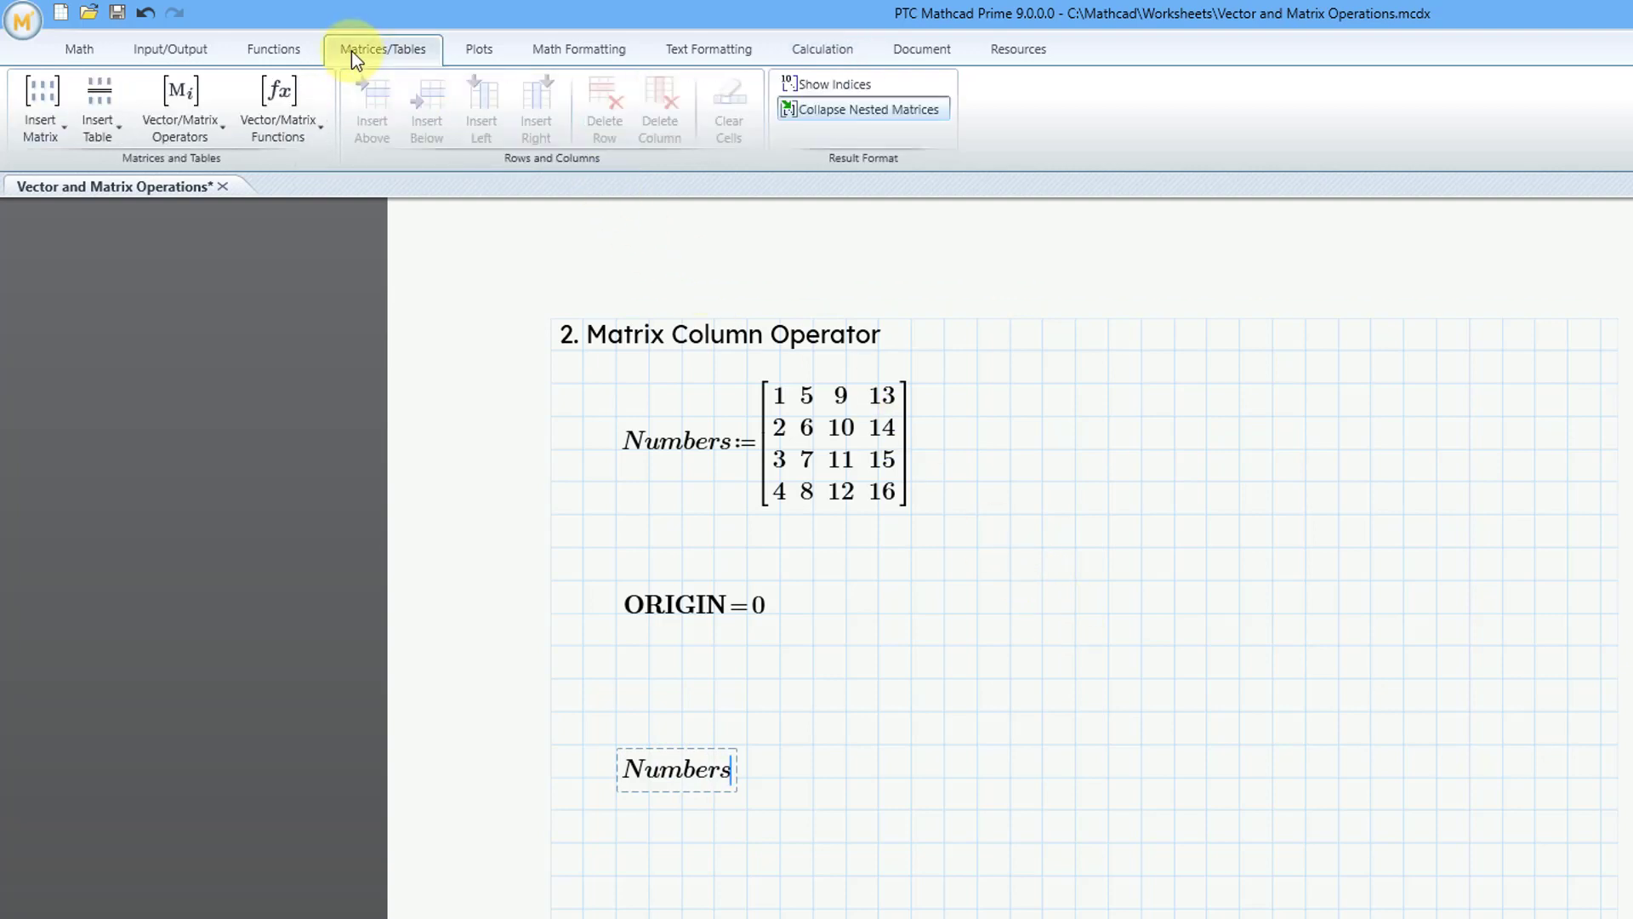
pyautogui.click(213, 142)
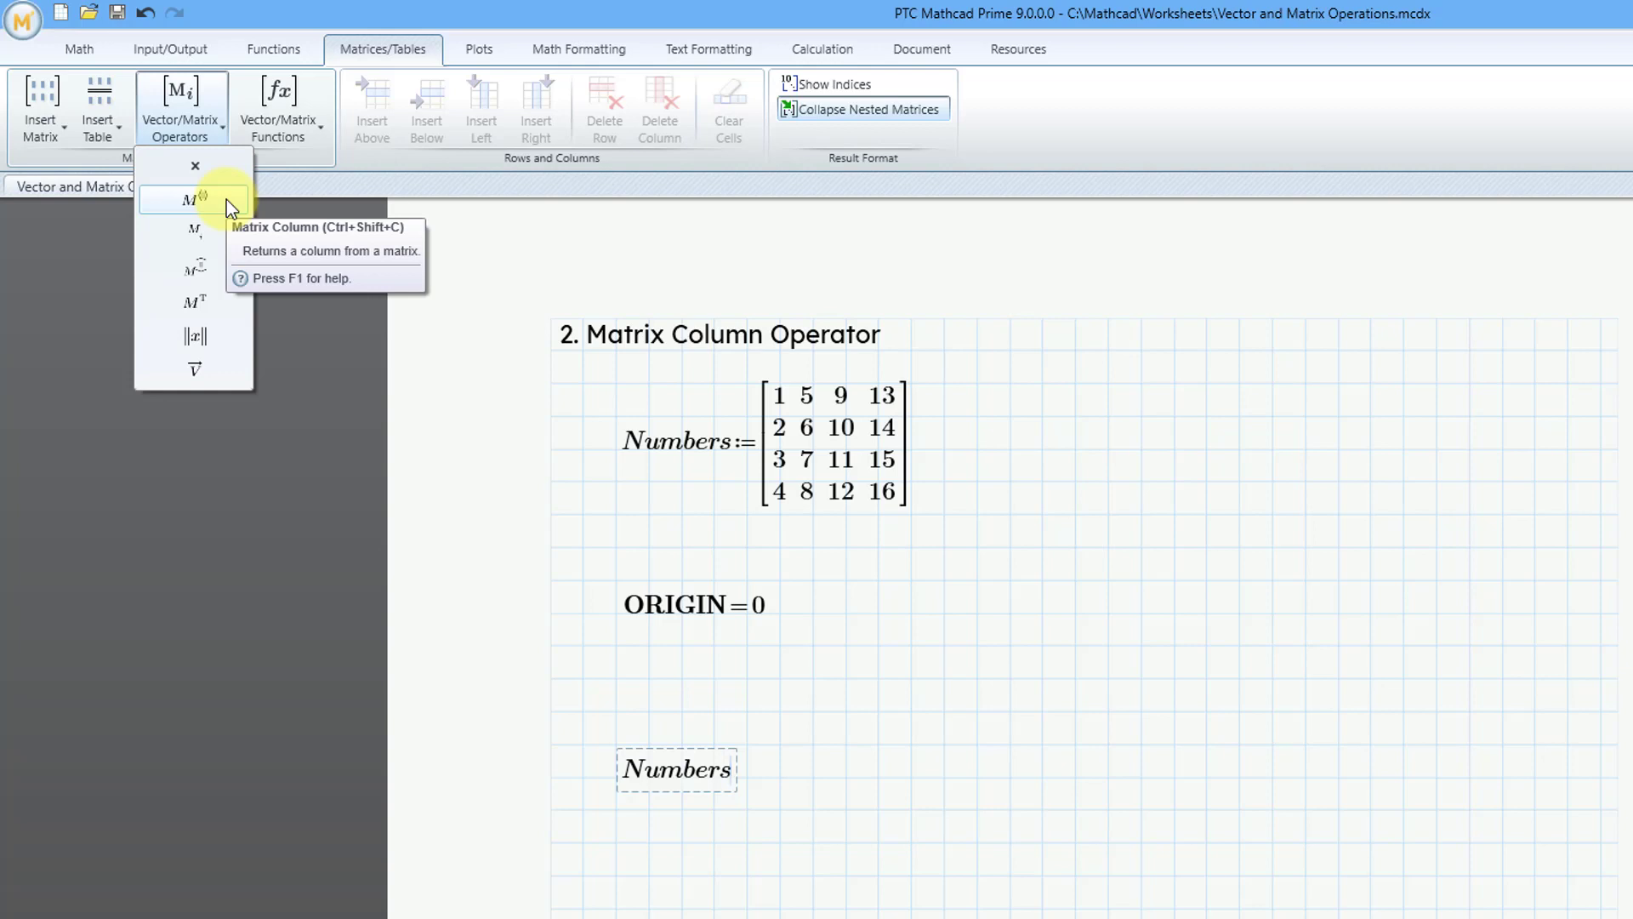
pyautogui.click(195, 199)
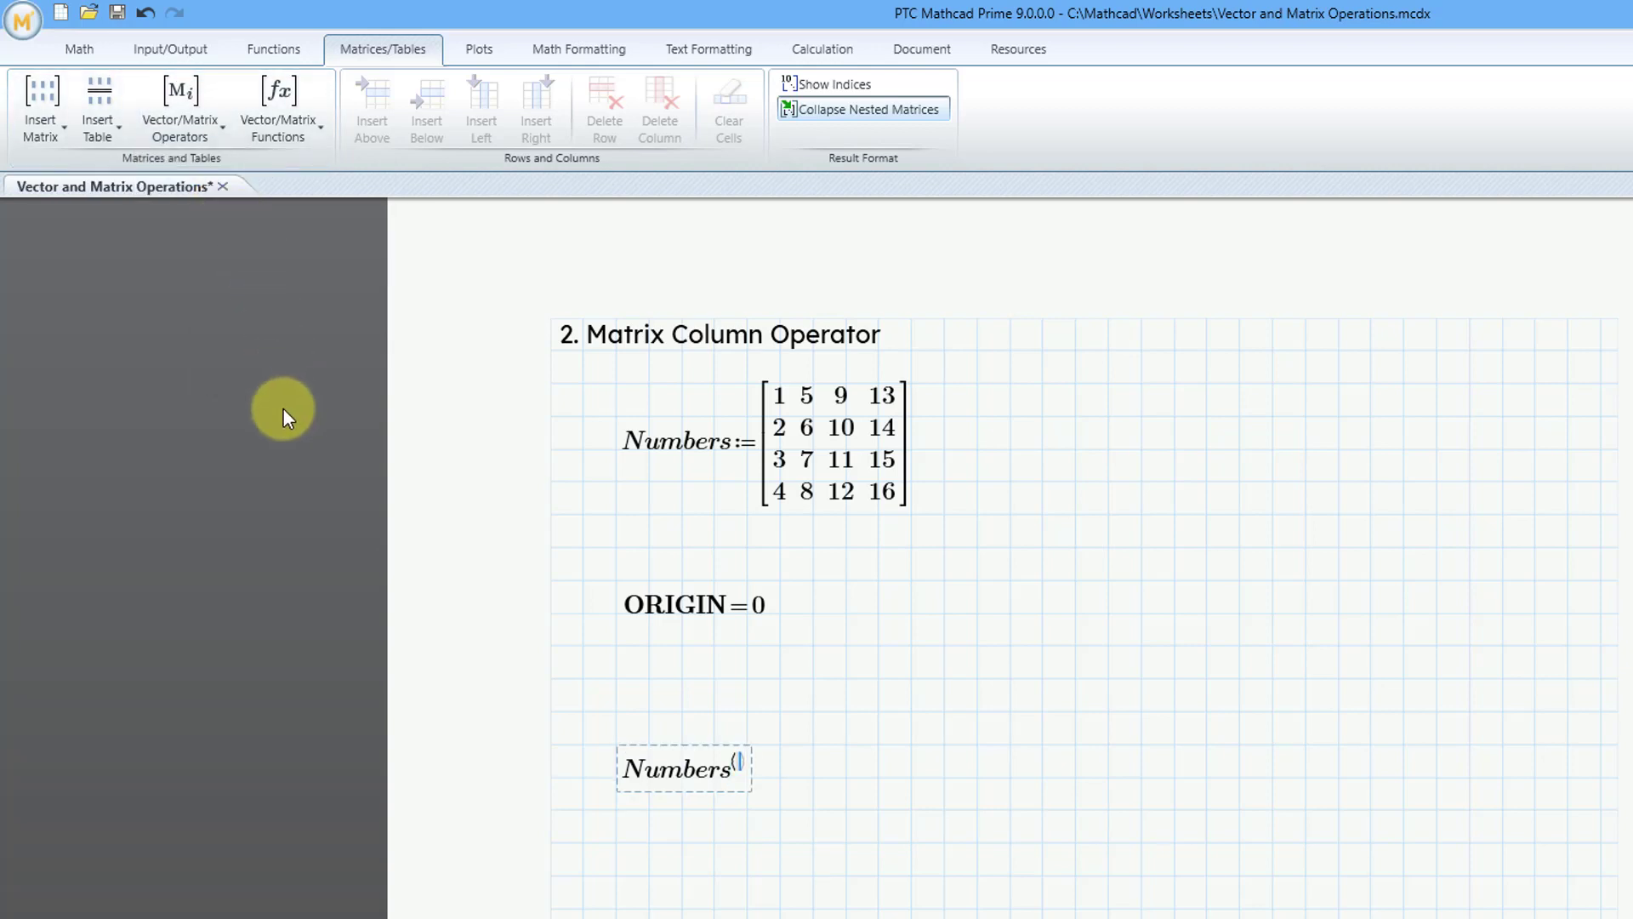
pyautogui.write('1⟩=[5 6 7 8')
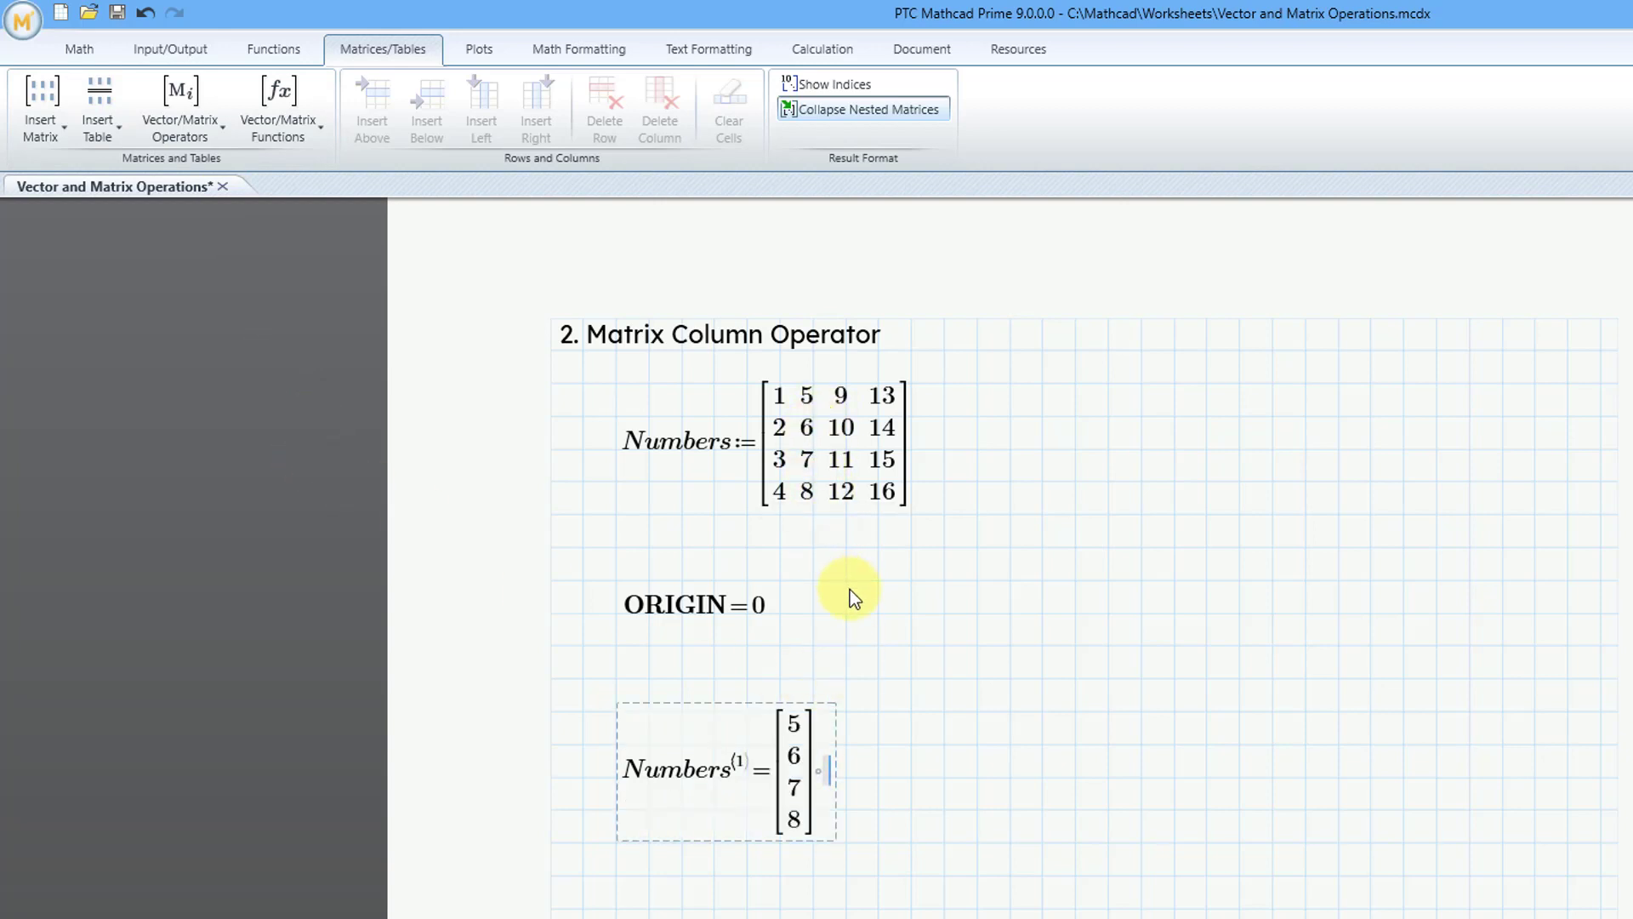
# - Extract and evaluate column 3 of the Numbers matrix with the Matrix Column operator, beside the column 1 result
pyautogui.click(1012, 776)
pyautogui.write('Numbers')
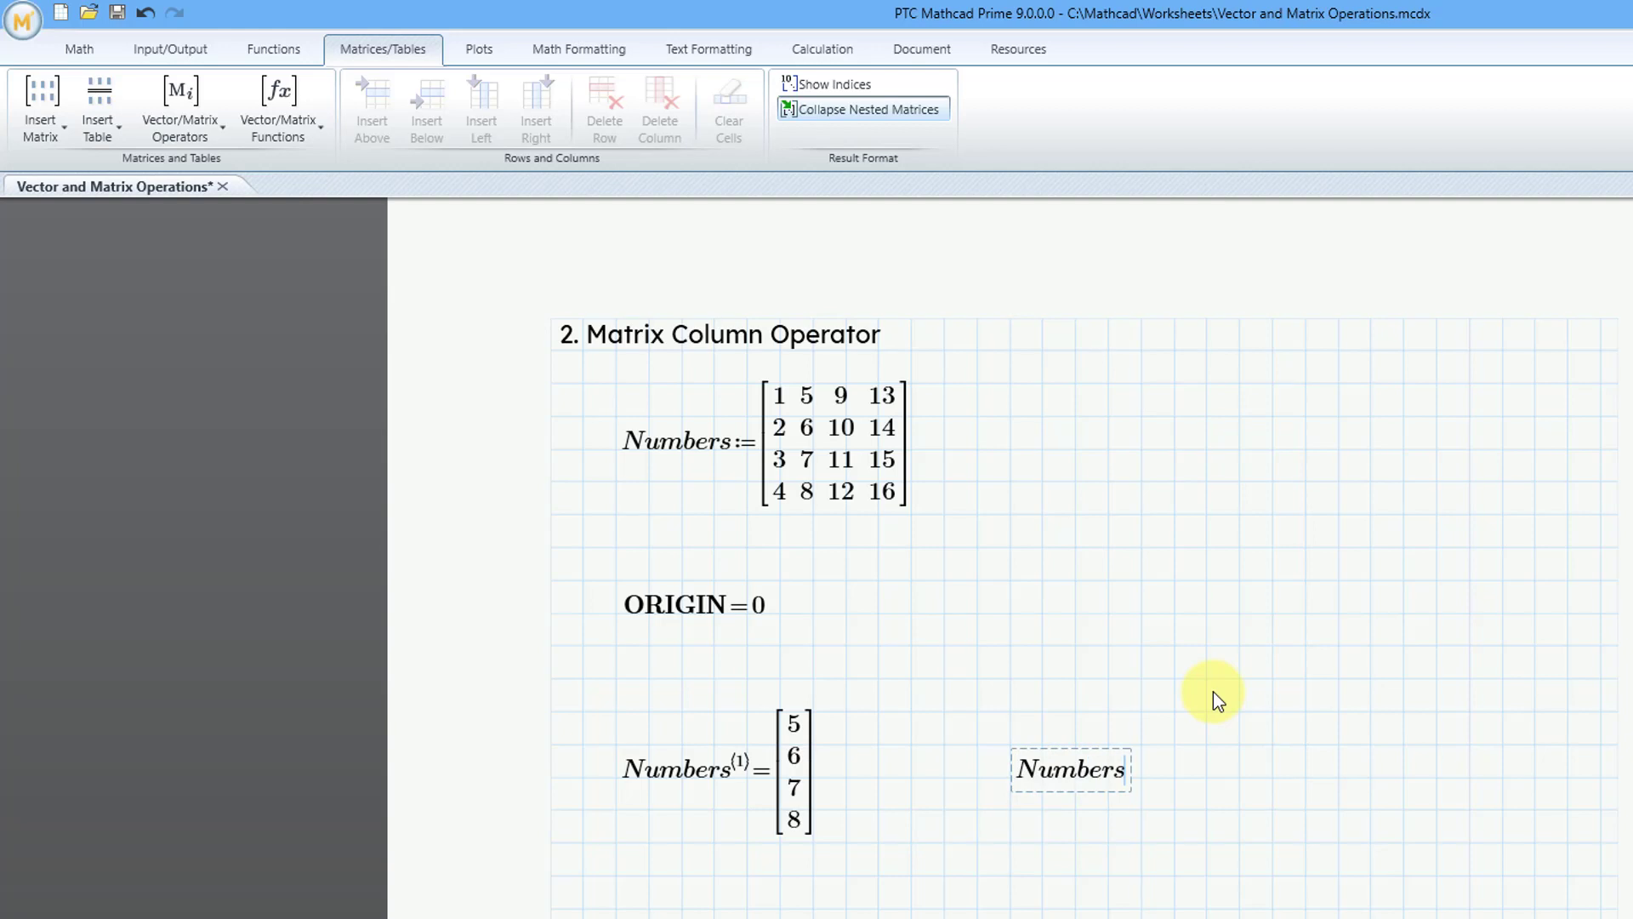
pyautogui.hotkey('ctrl', 'shift', 'c')
pyautogui.write('3⟩ =')
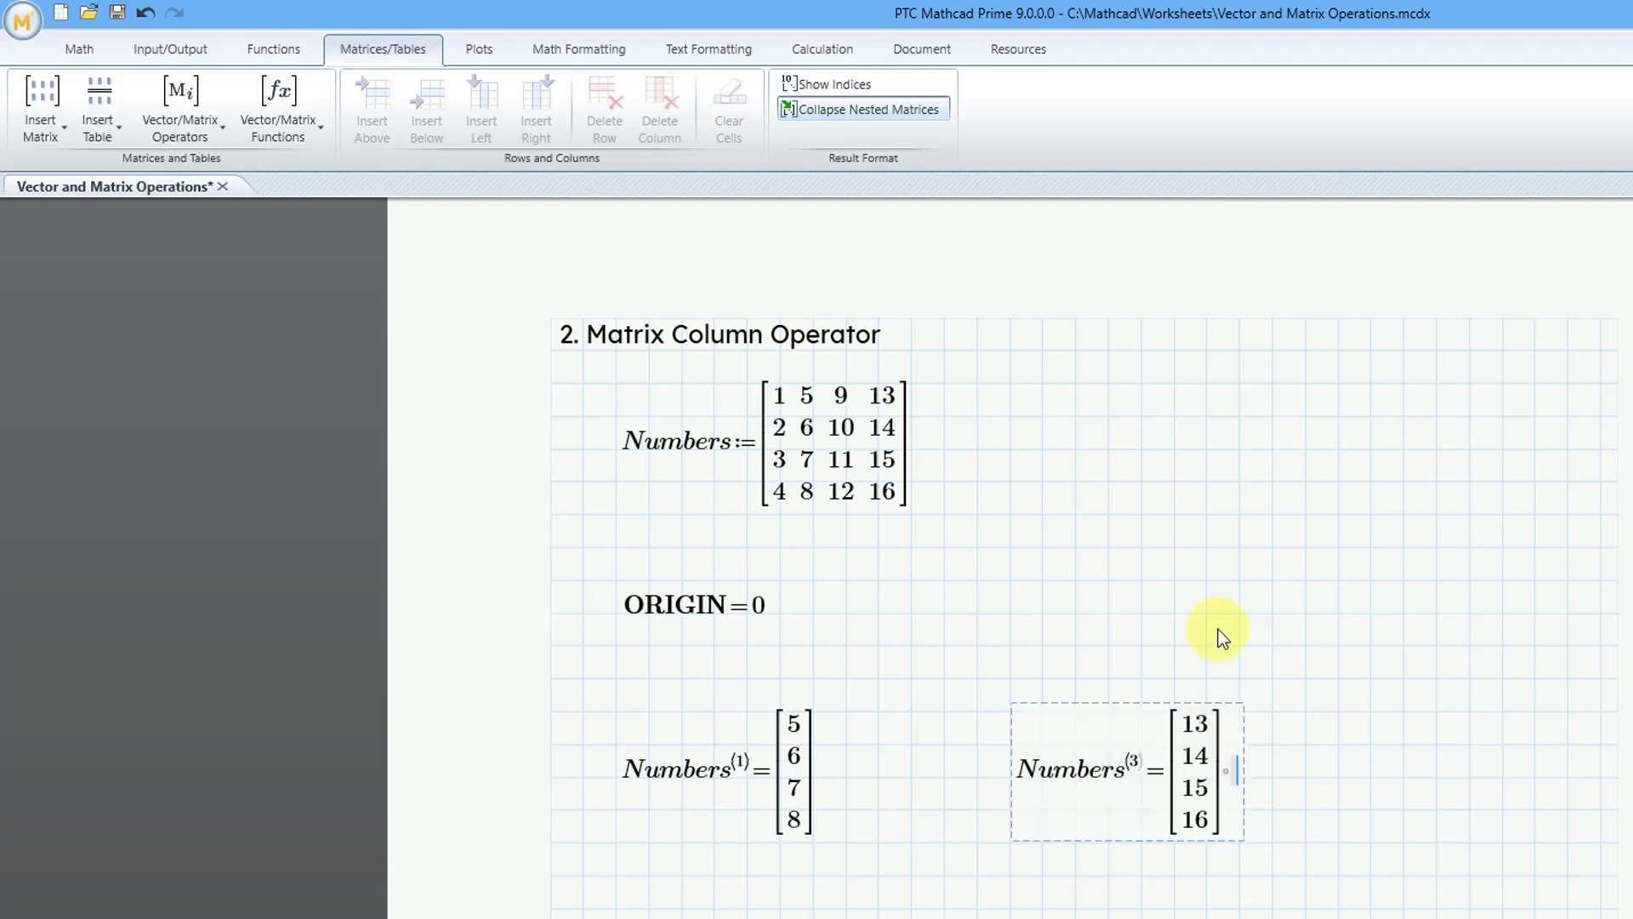
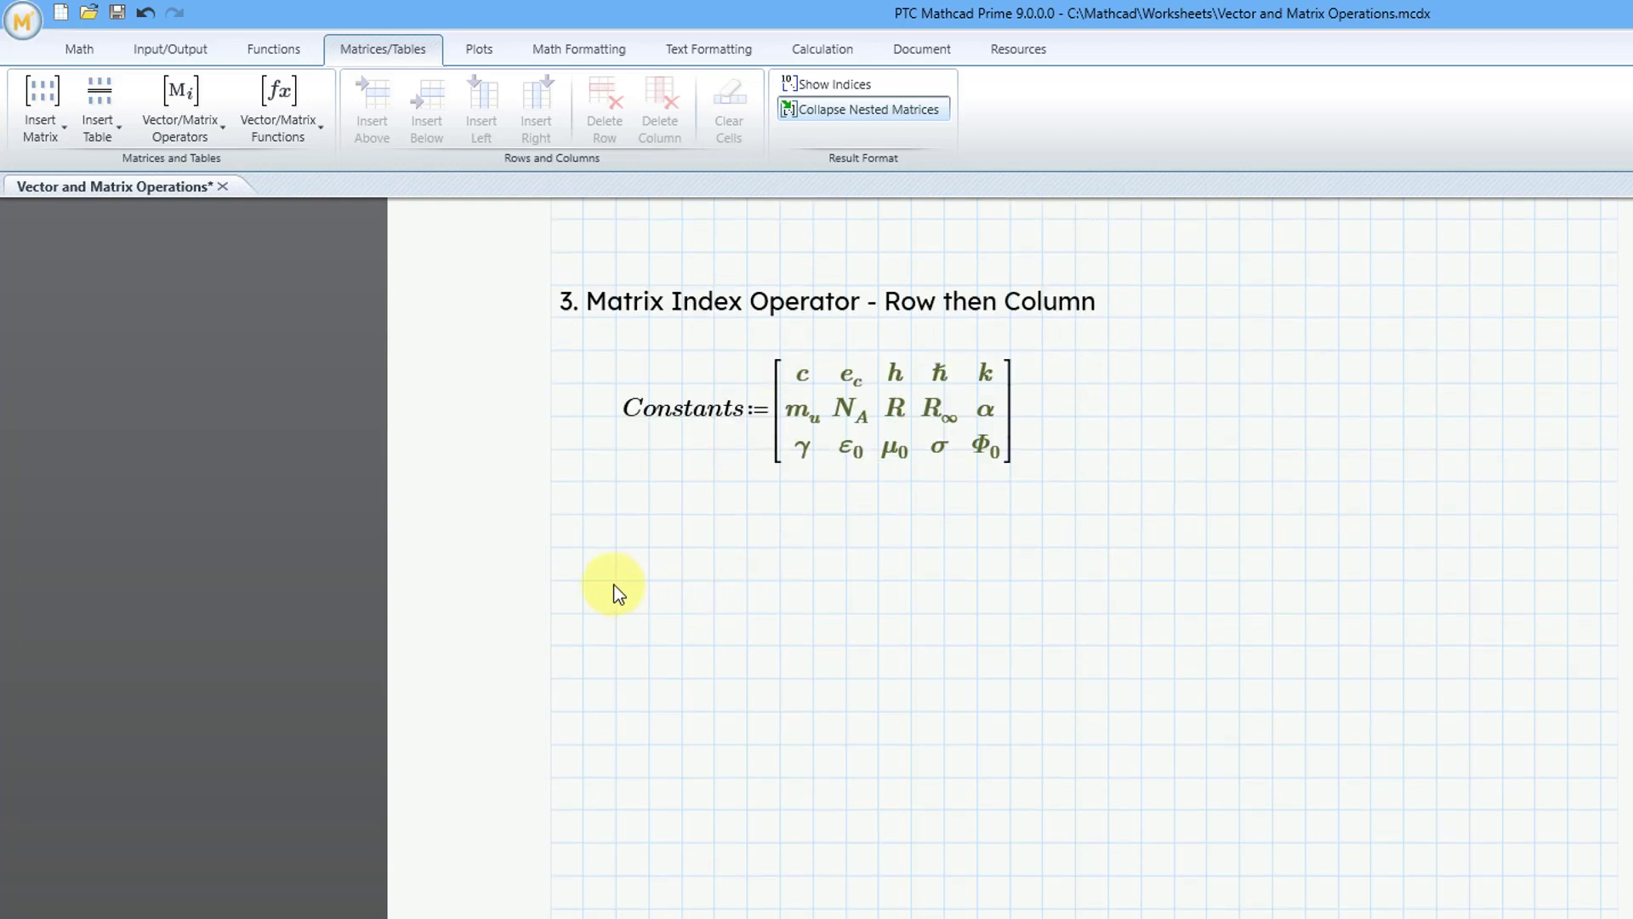
# - Examine the built-in math and physics constants used in the Constants matrix of the Matrix Index Operator section
pyautogui.click(589, 553)
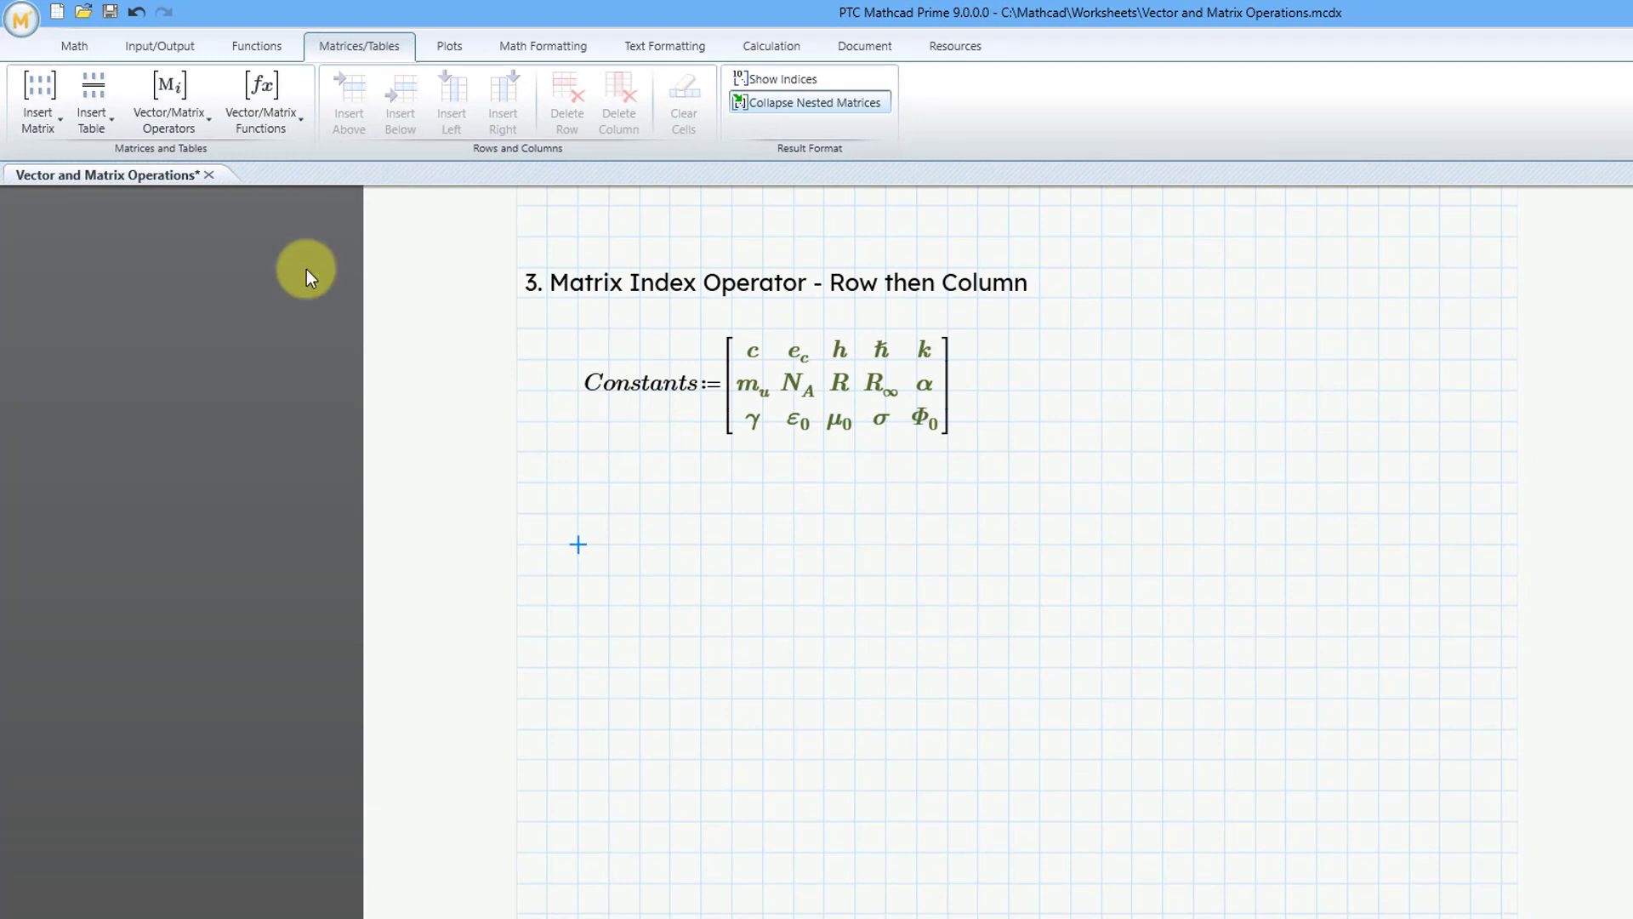
pyautogui.click(74, 43)
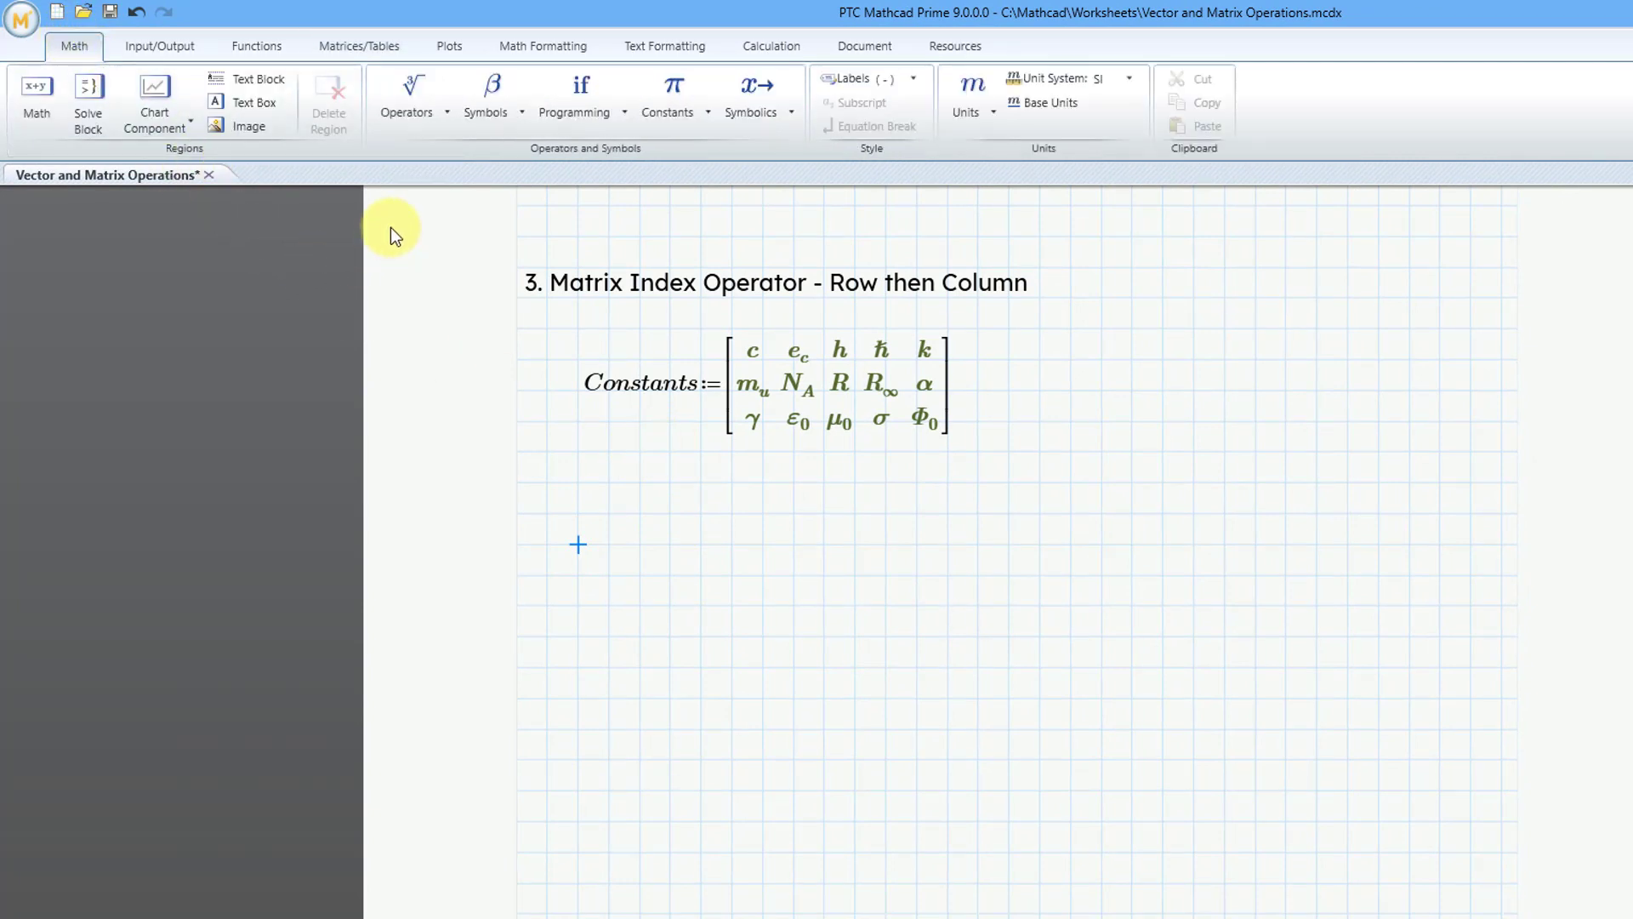
pyautogui.click(691, 114)
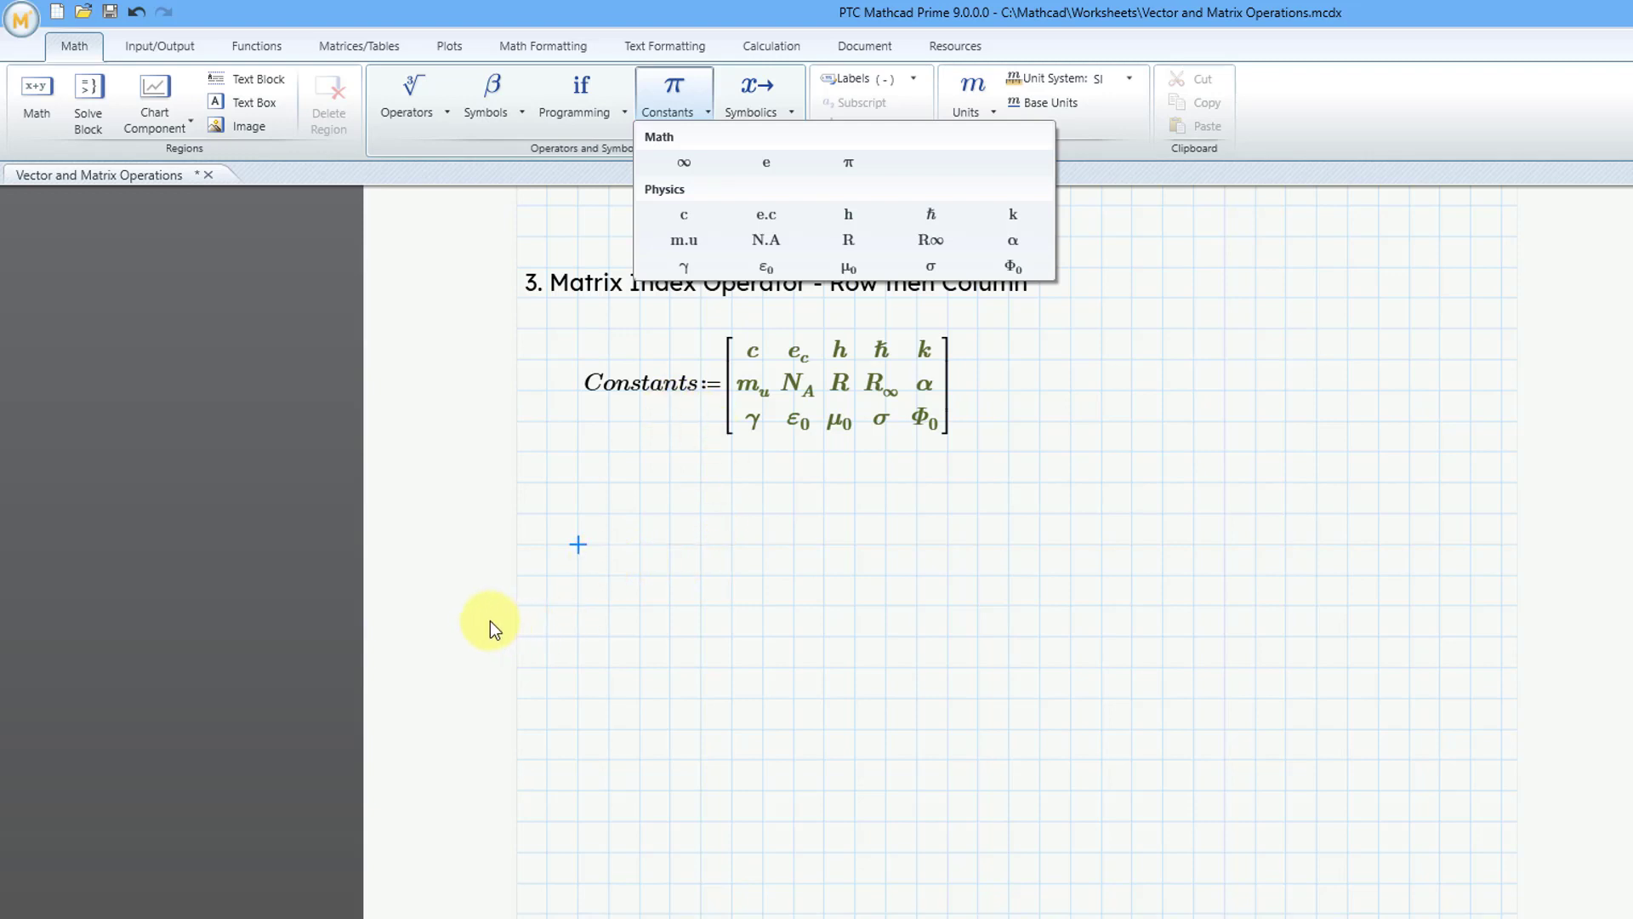
# - Evaluate the element at row 0, column 2 of the Constants matrix with the Matrix Index operator, below the matrix definition
pyautogui.click(578, 545)
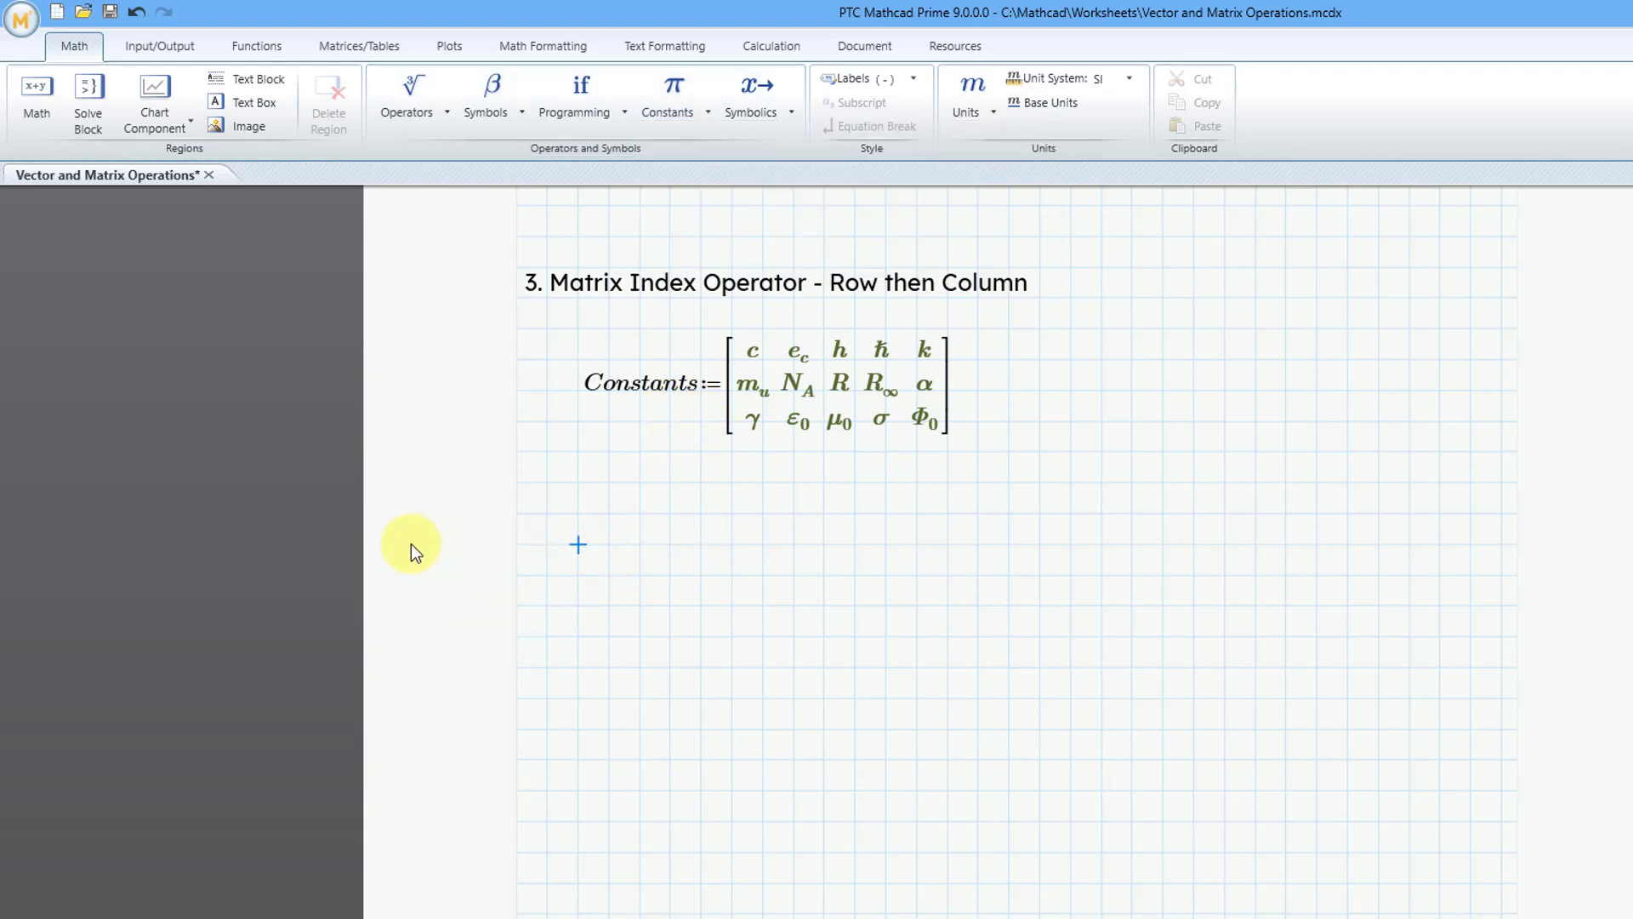
pyautogui.write('Cons')
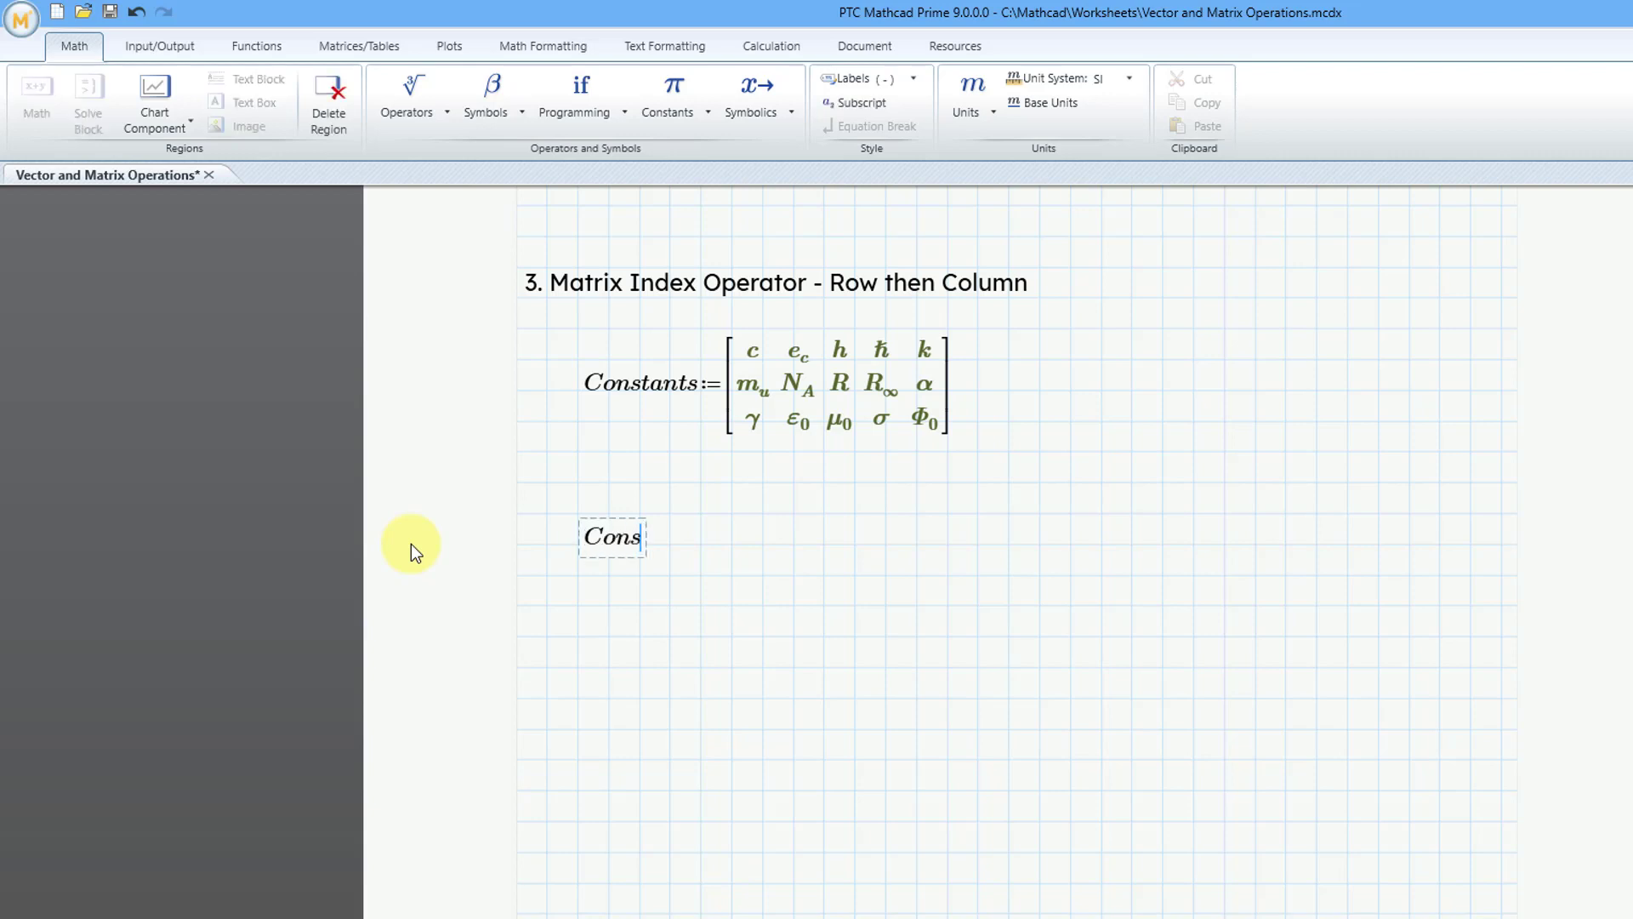
pyautogui.write('tants')
pyautogui.click(372, 56)
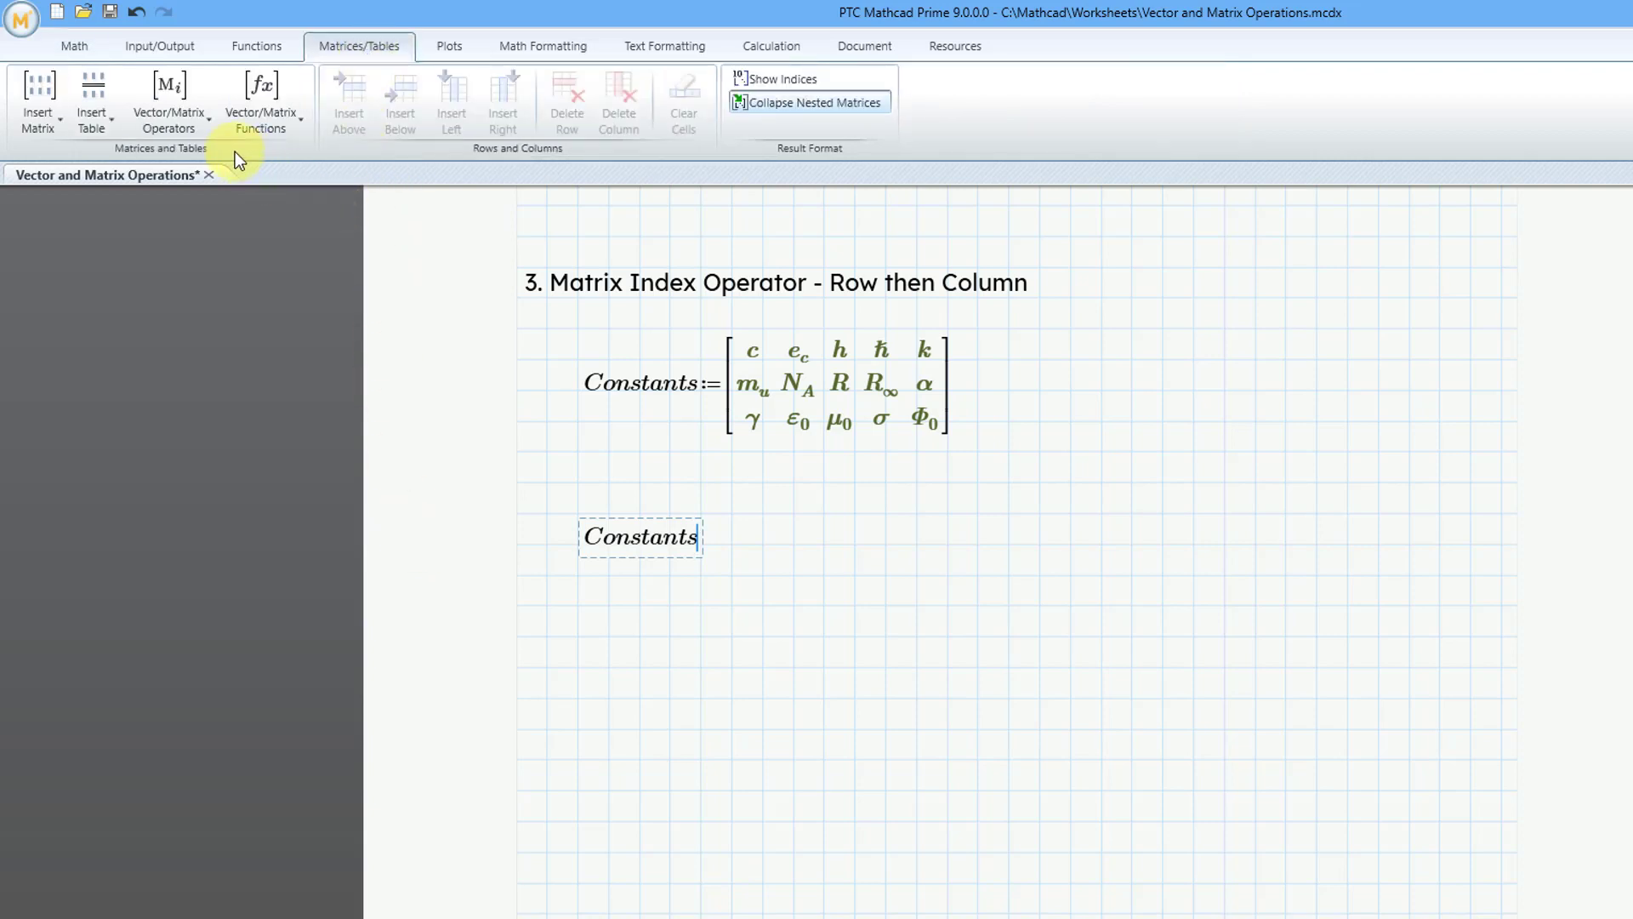
pyautogui.click(198, 127)
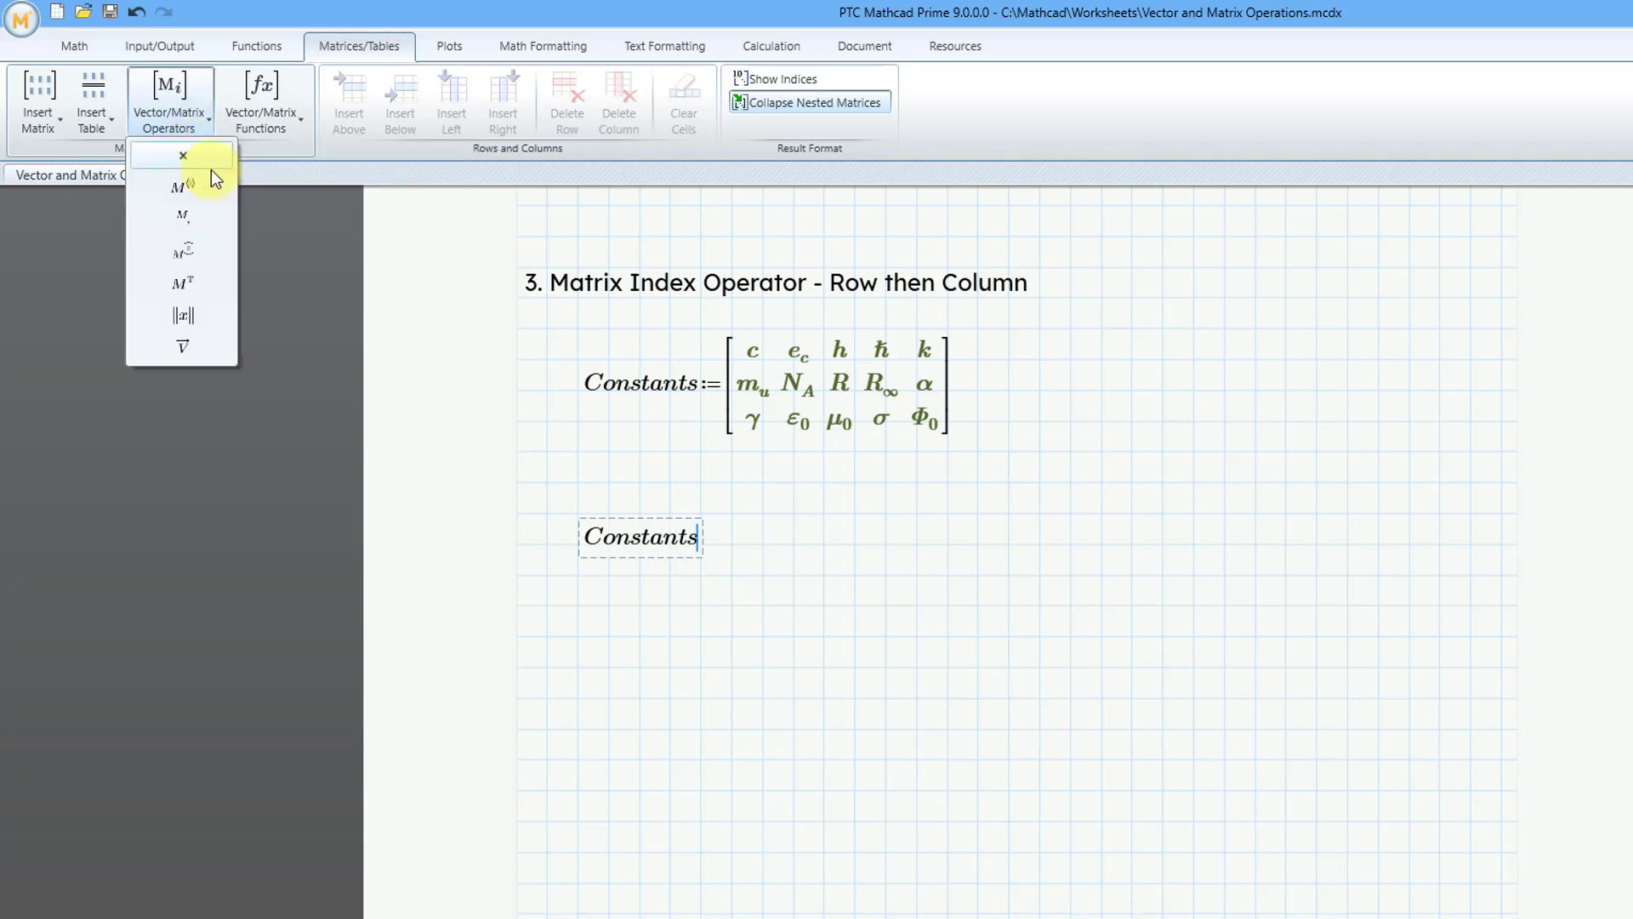
pyautogui.click(206, 217)
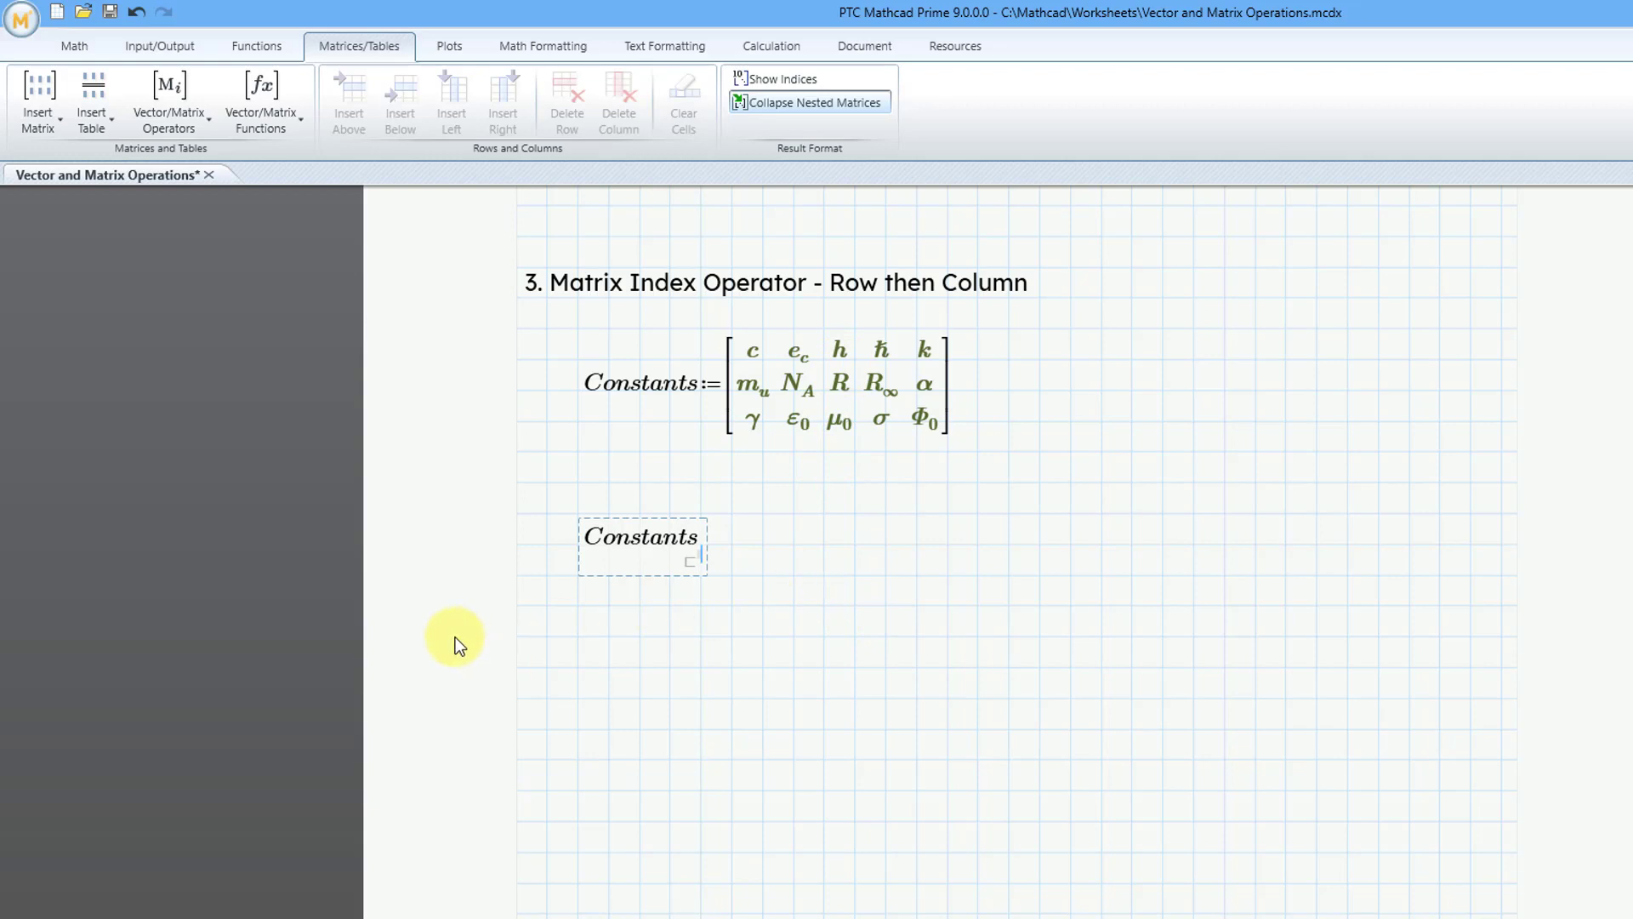
pyautogui.write('0,')
pyautogui.write('2=(6.626·10^-34)·kg·m^2/s')
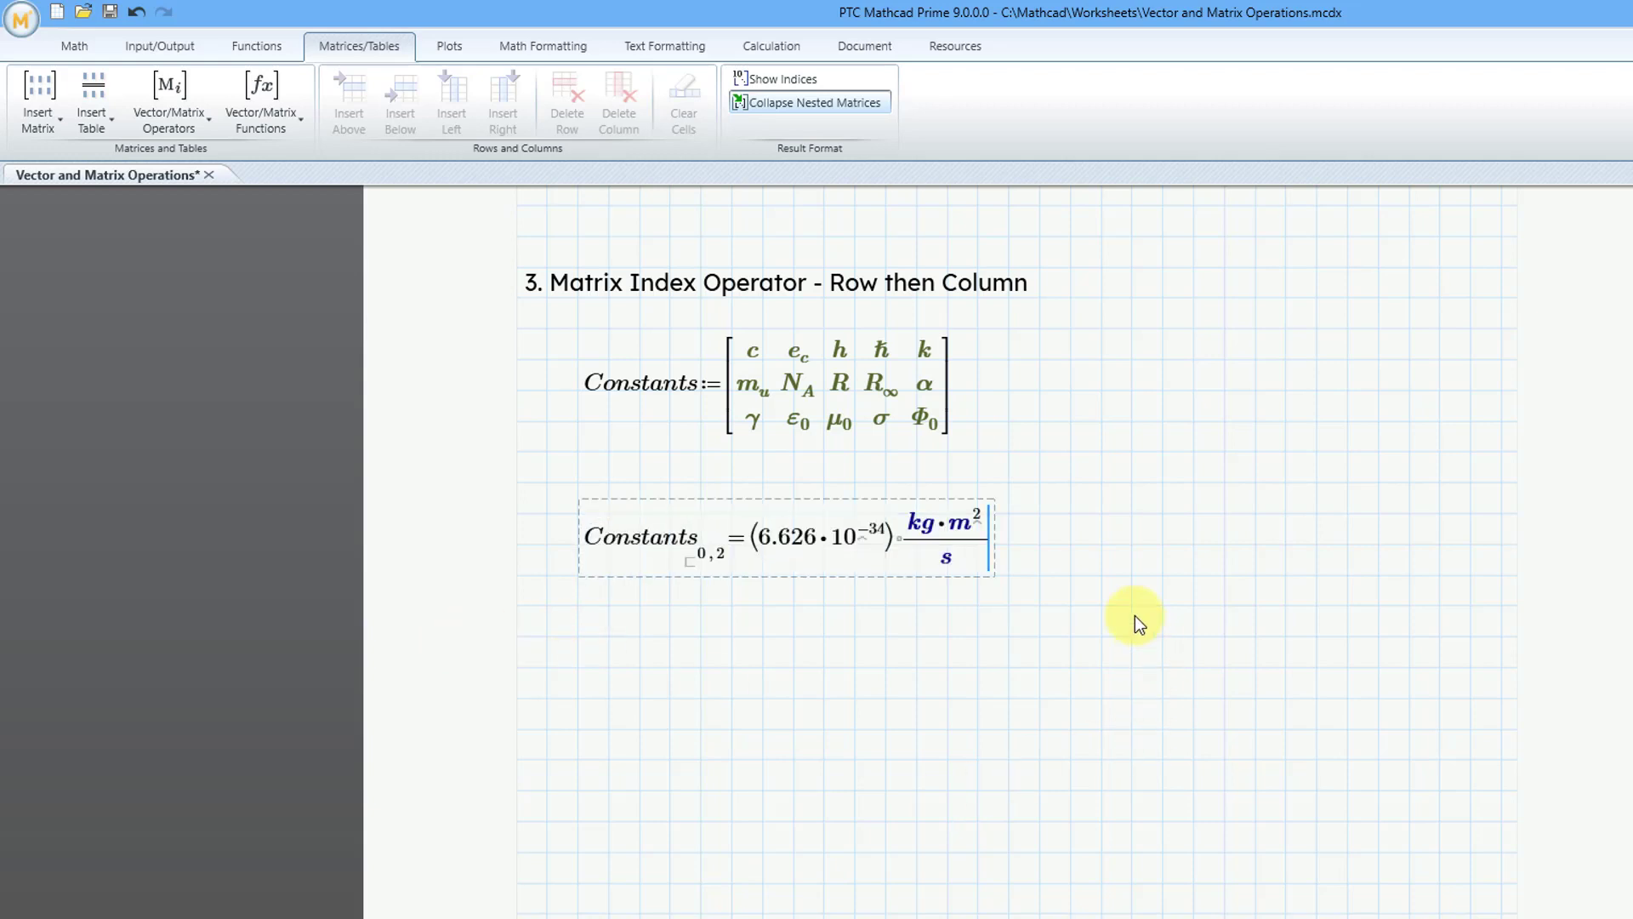
# - Insert the built-in physics constant h beside the Constants 0,2 result and evaluate it for comparison
pyautogui.click(1104, 545)
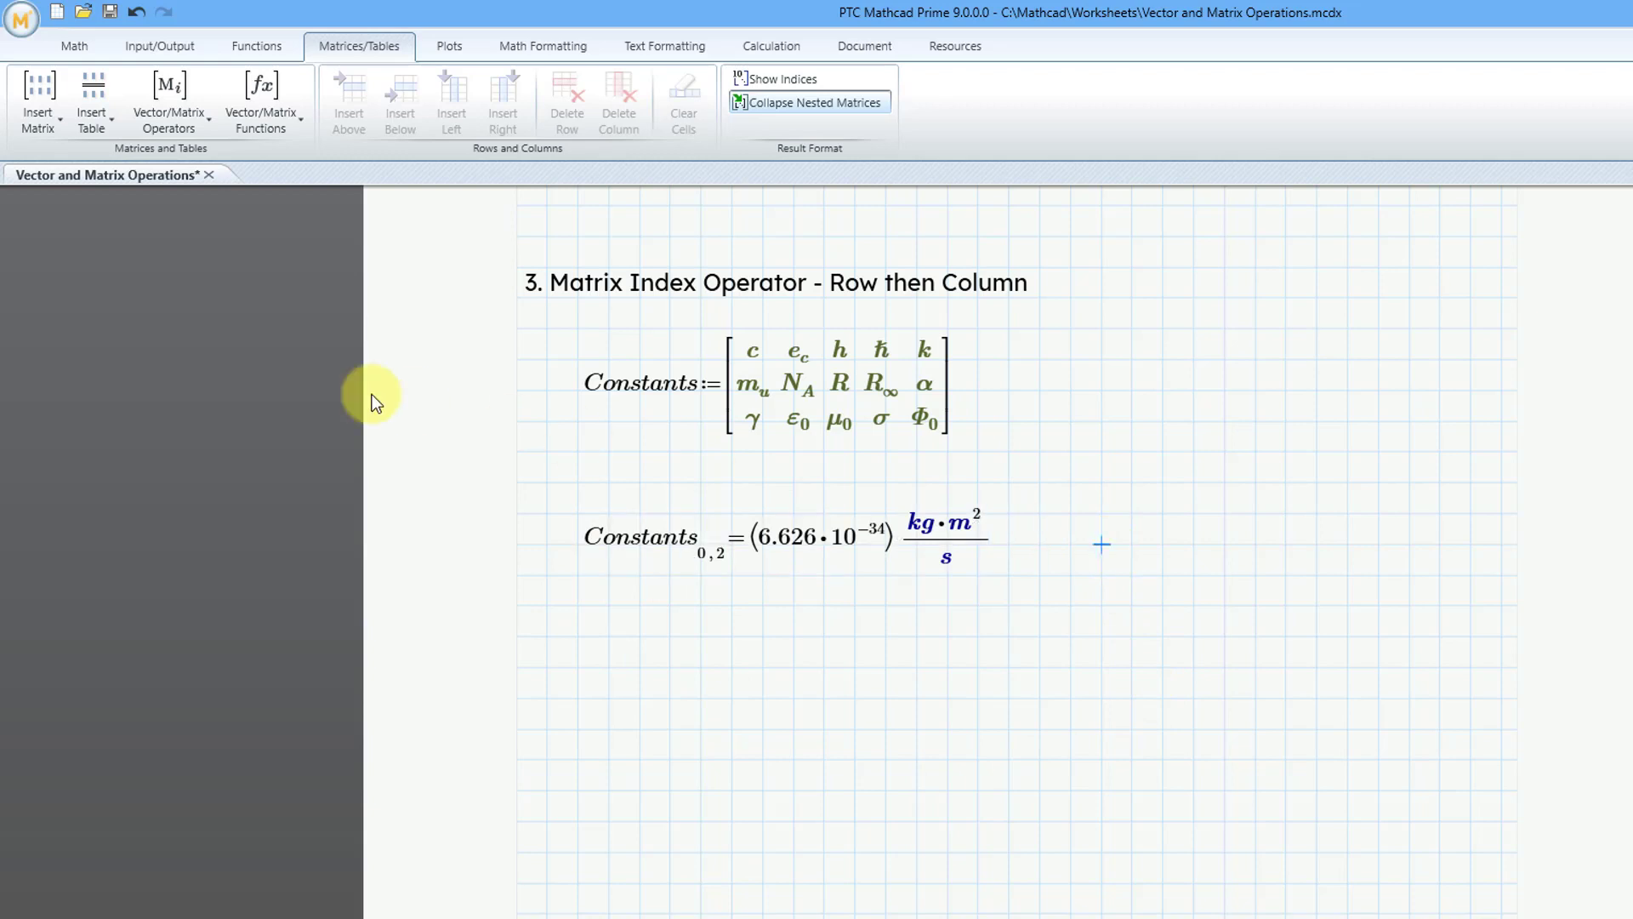
pyautogui.click(78, 45)
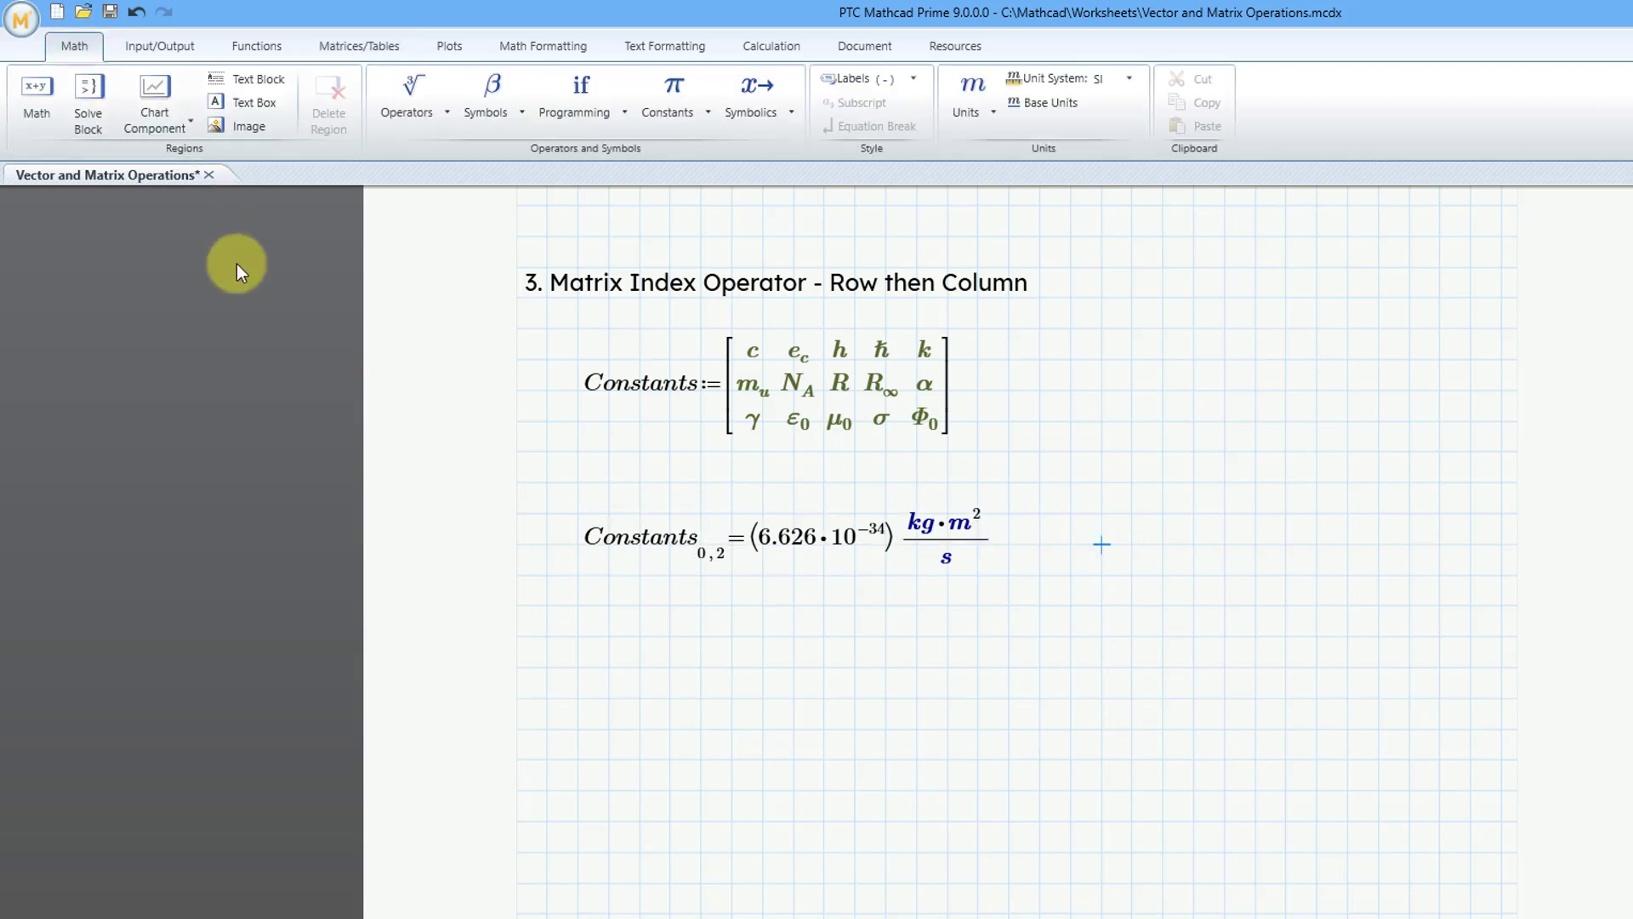
pyautogui.click(702, 115)
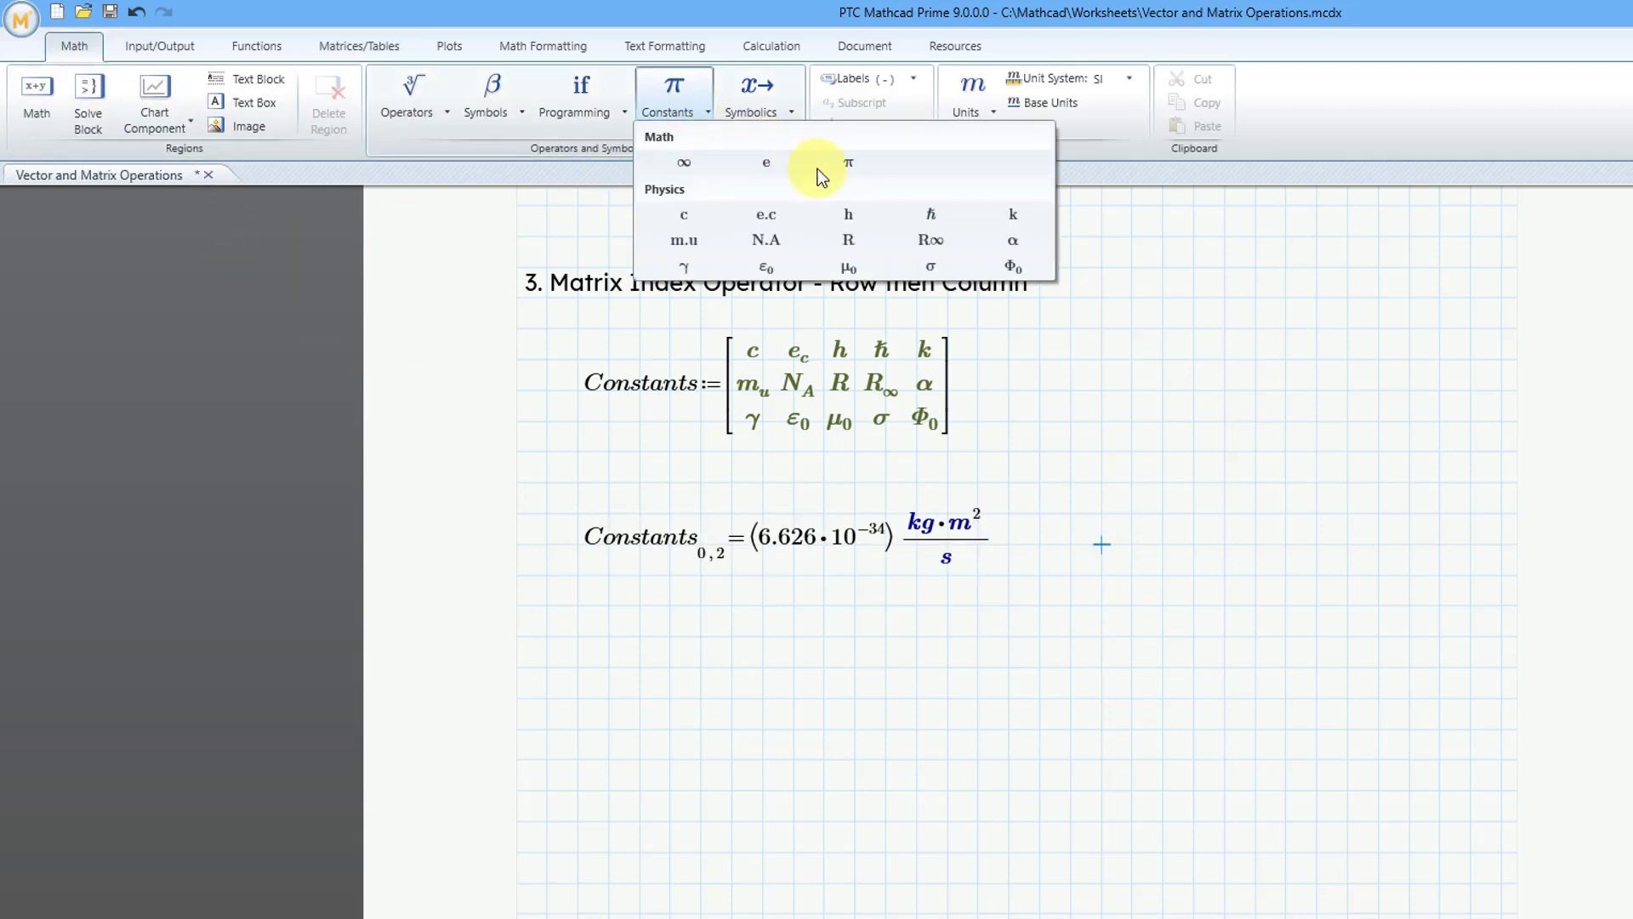
pyautogui.click(848, 214)
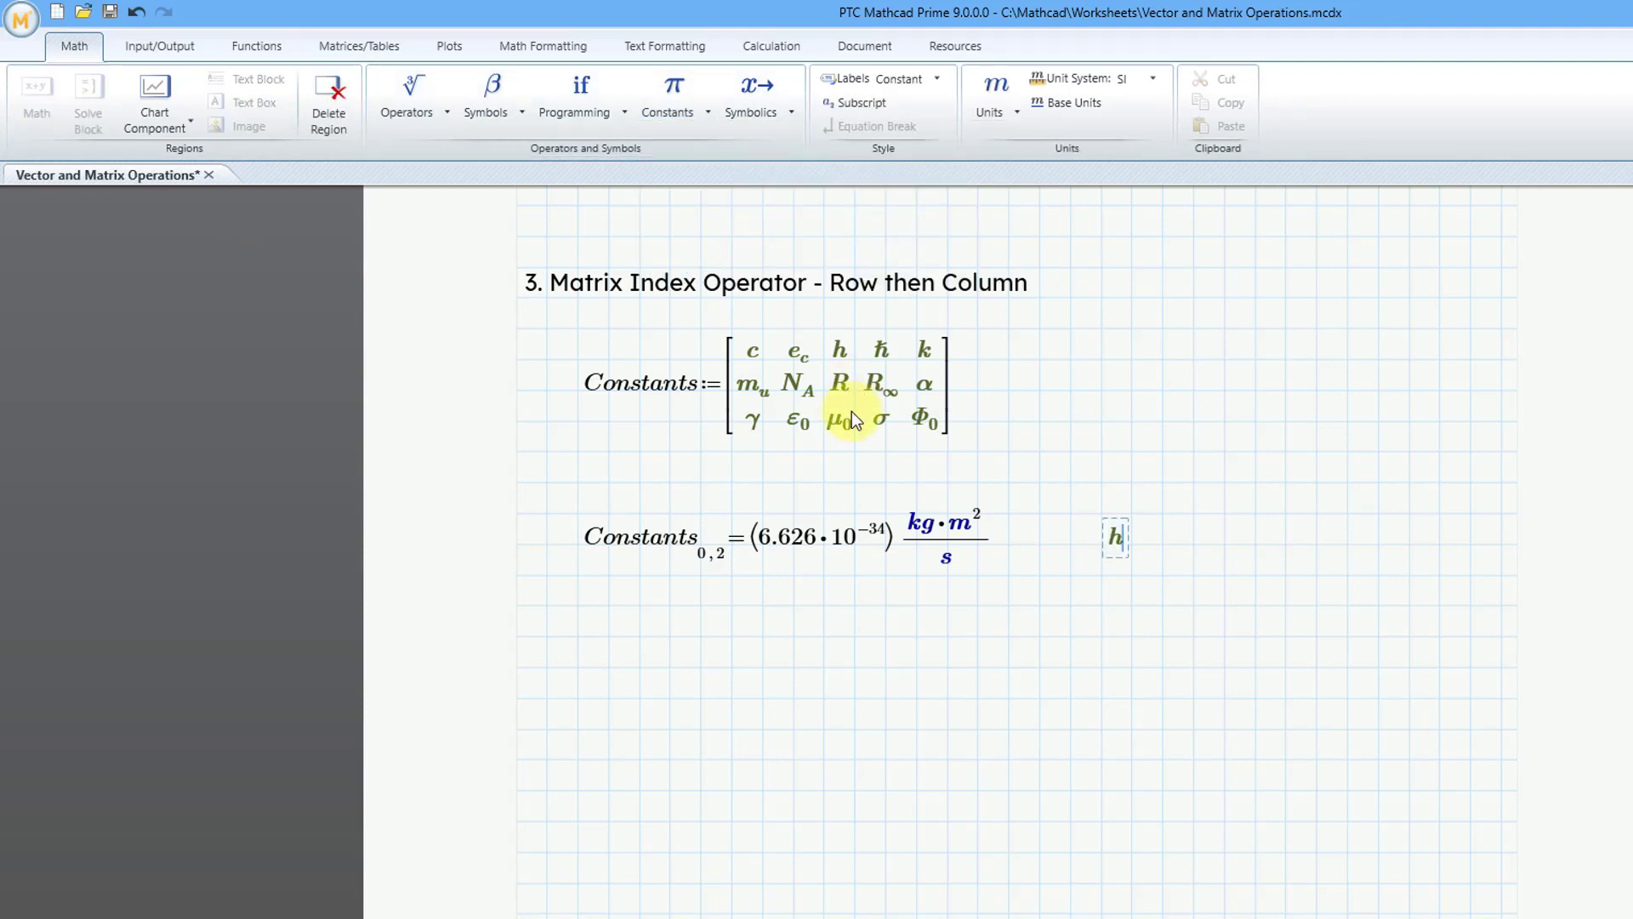
pyautogui.write('=(6.626·10^-34) kg·m^2/s')
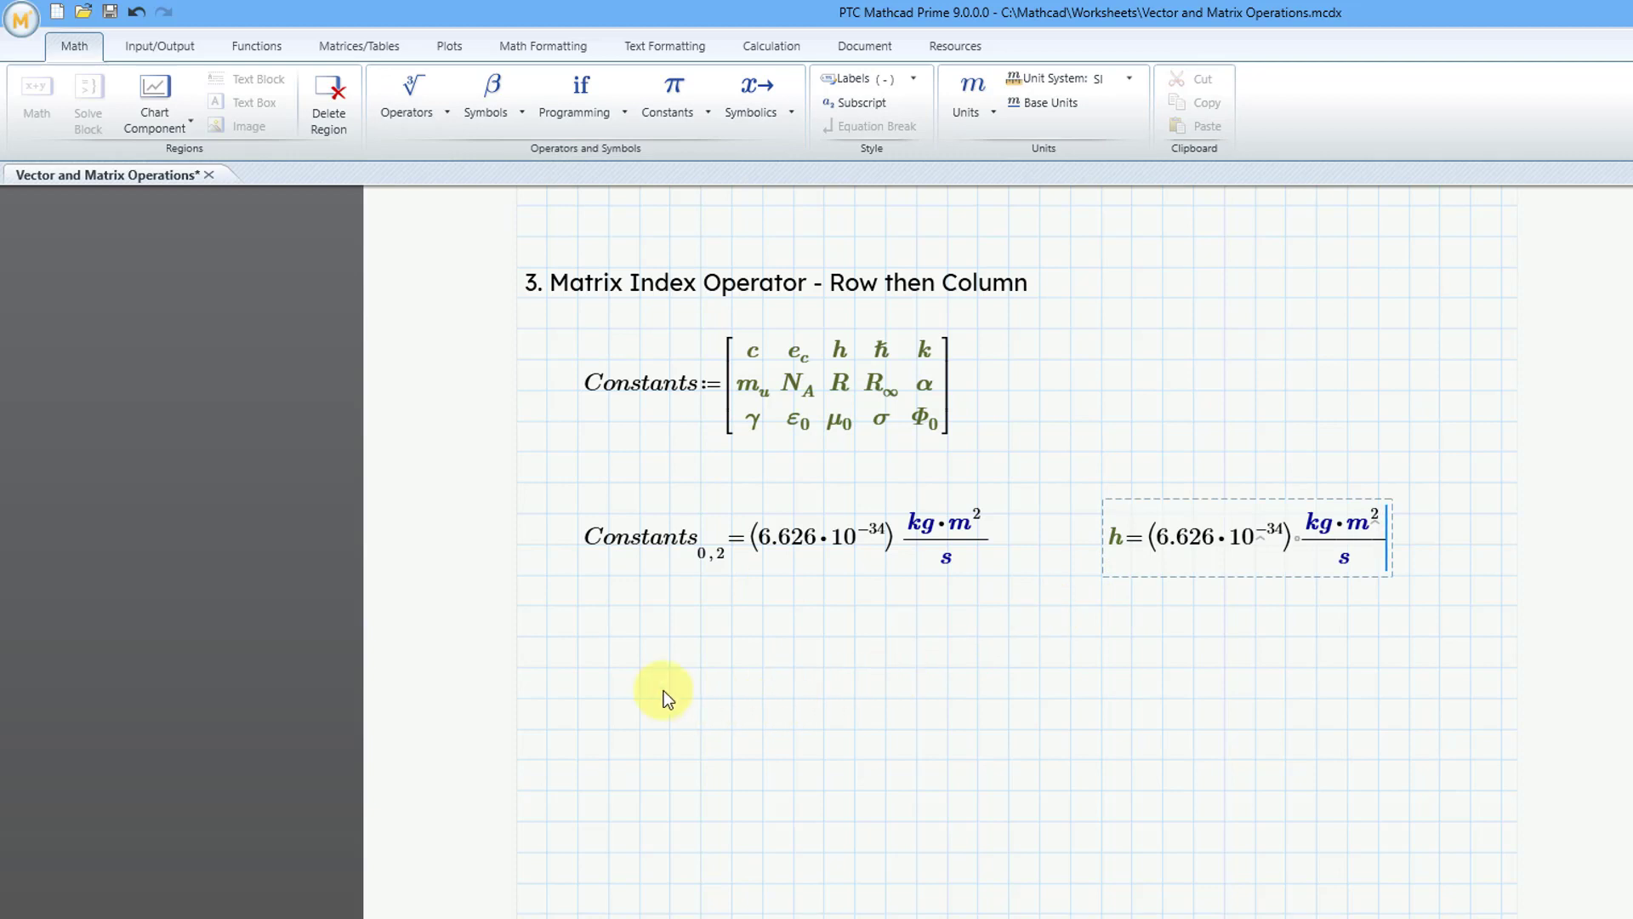
# - Evaluate the element at row 2, column 1 of the Constants matrix with the Matrix Index operator, below the Constants 0,2 result
pyautogui.click(579, 667)
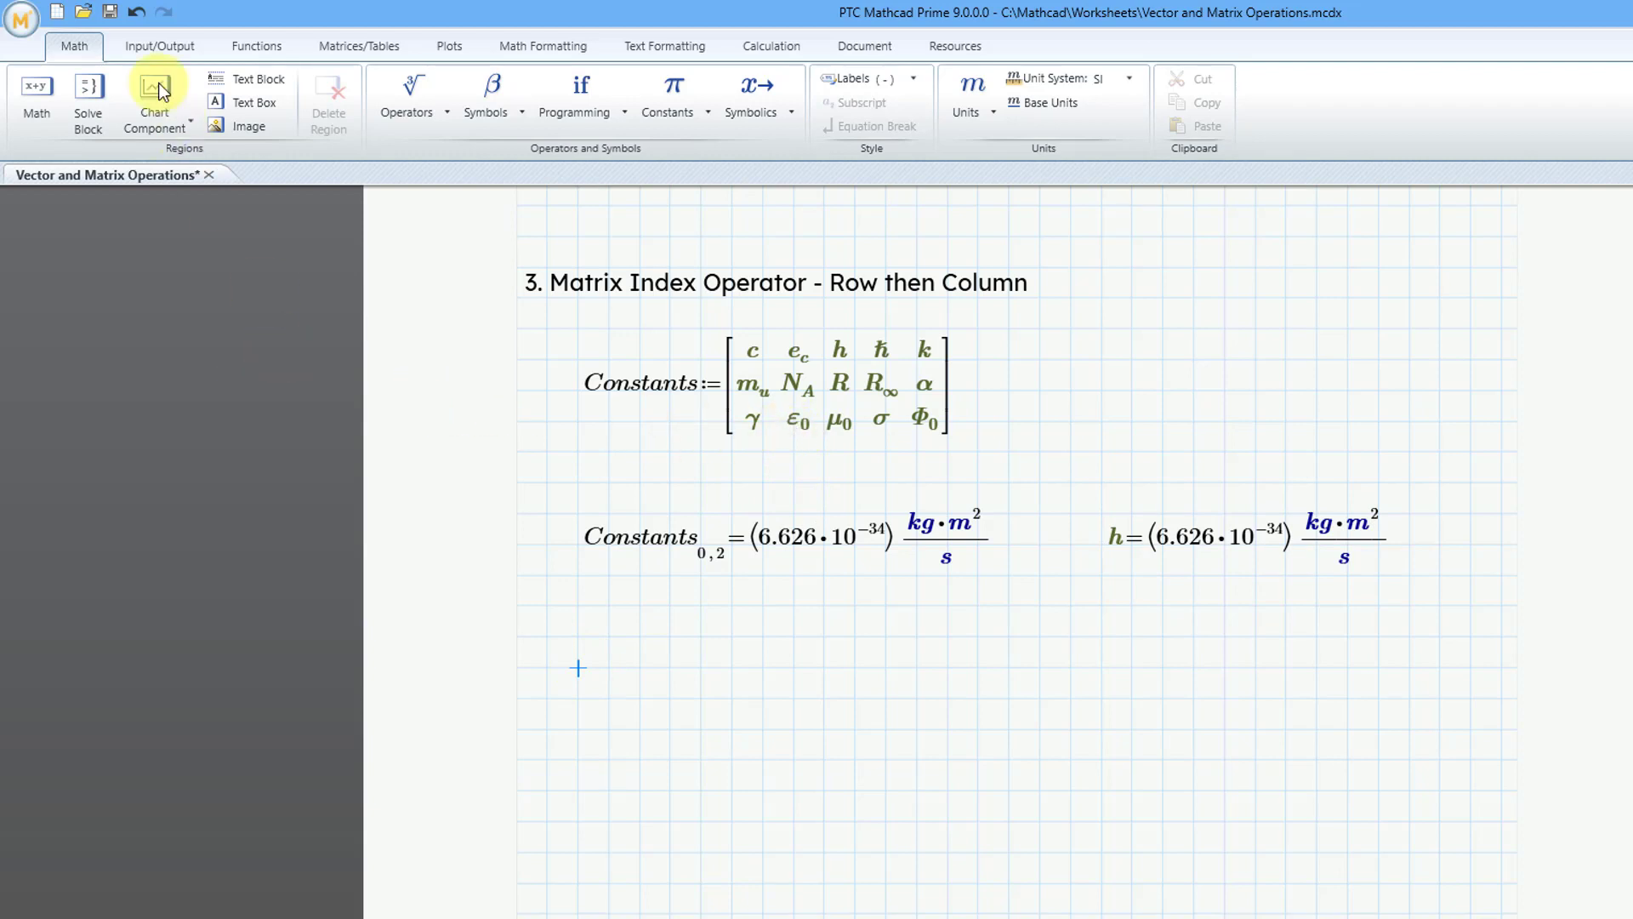
pyautogui.click(653, 115)
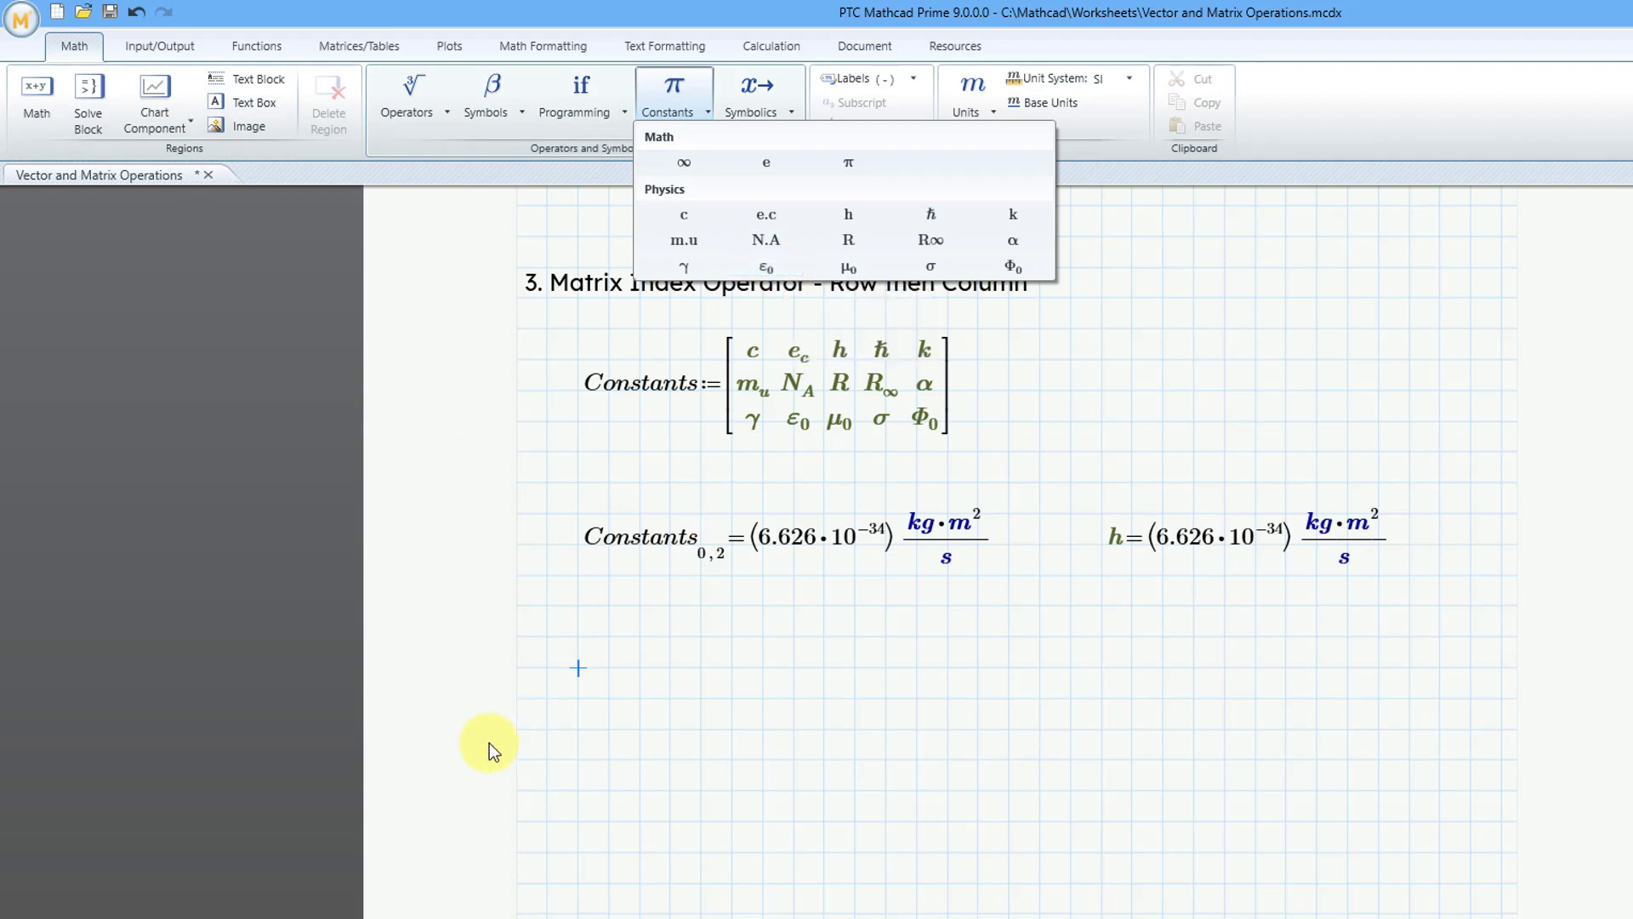
pyautogui.click(577, 667)
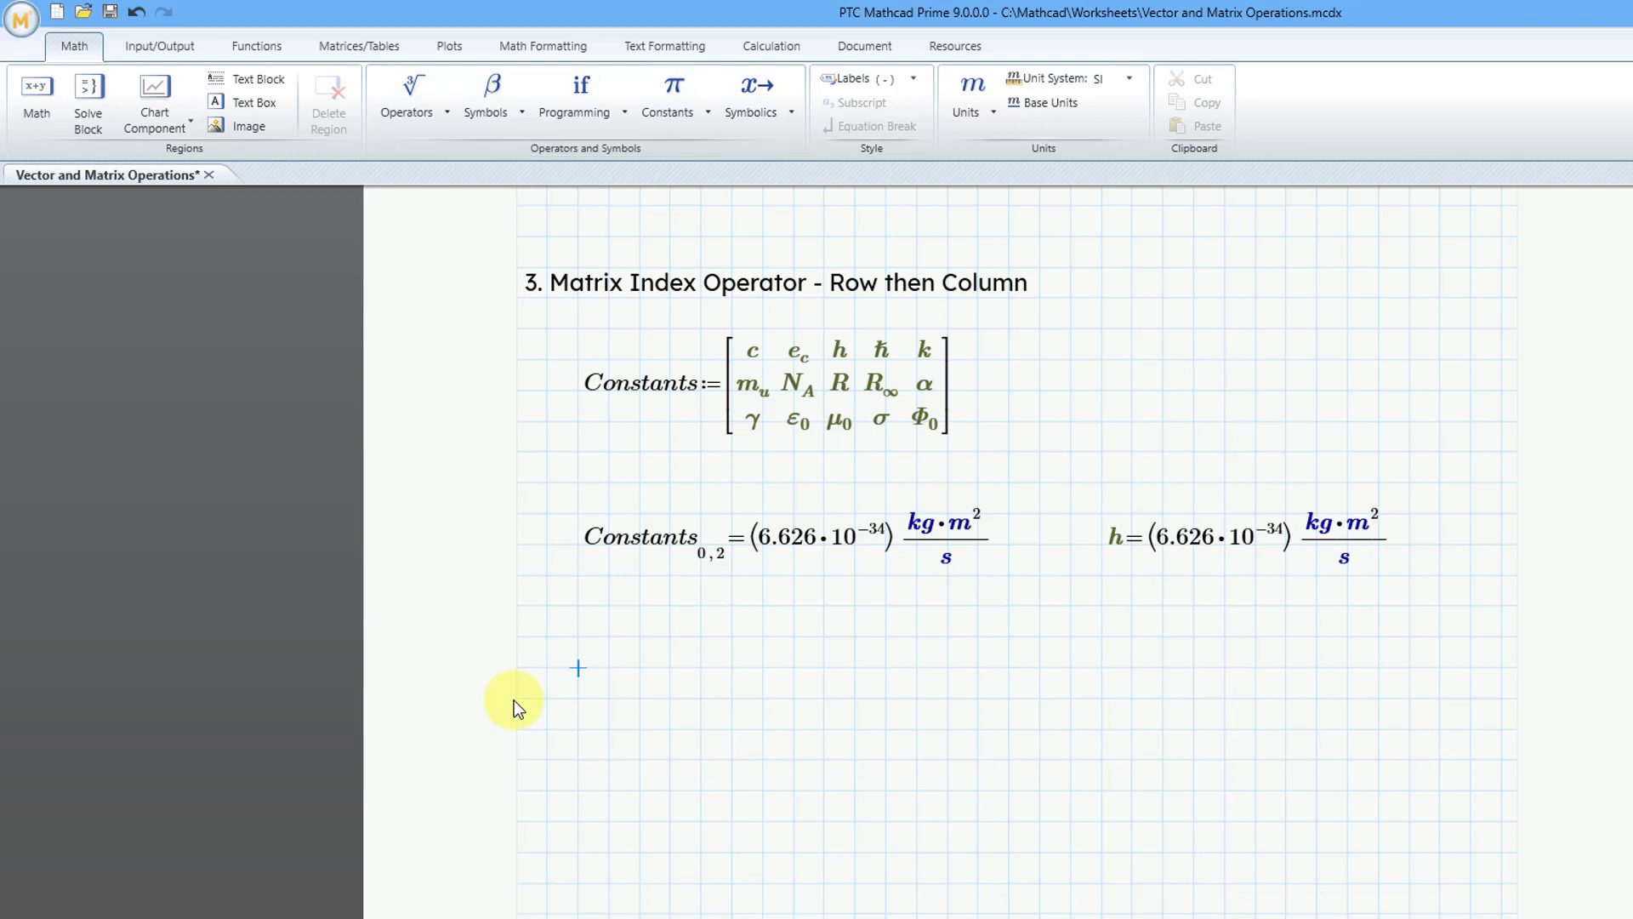
pyautogui.write('Consta')
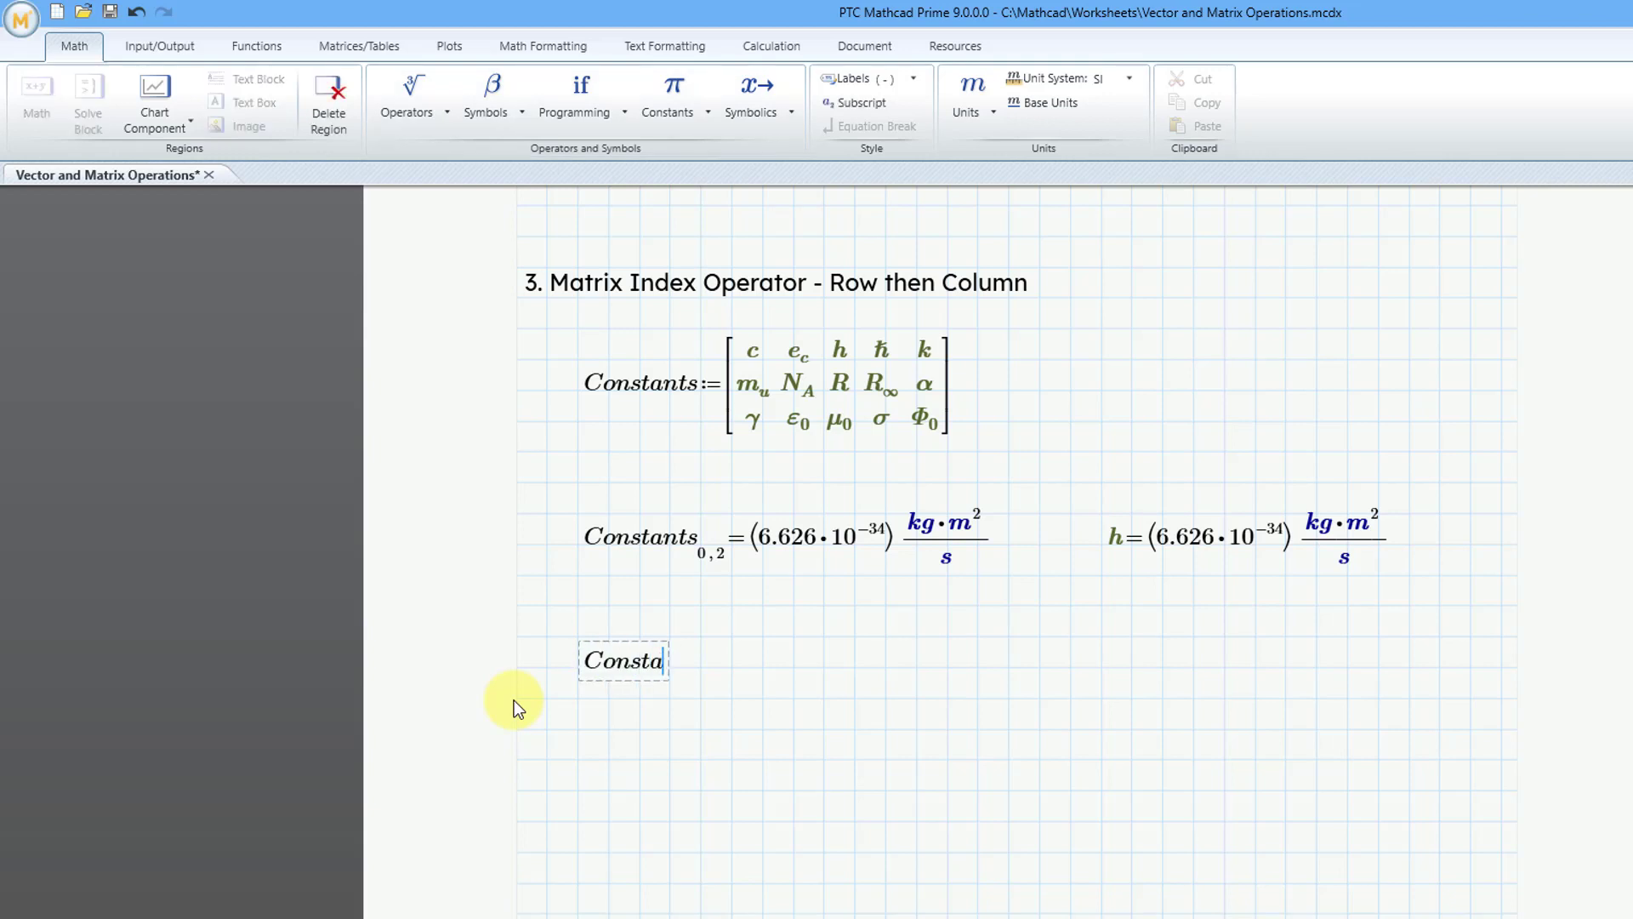
pyautogui.write('nts')
pyautogui.press('[')
pyautogui.write('2,')
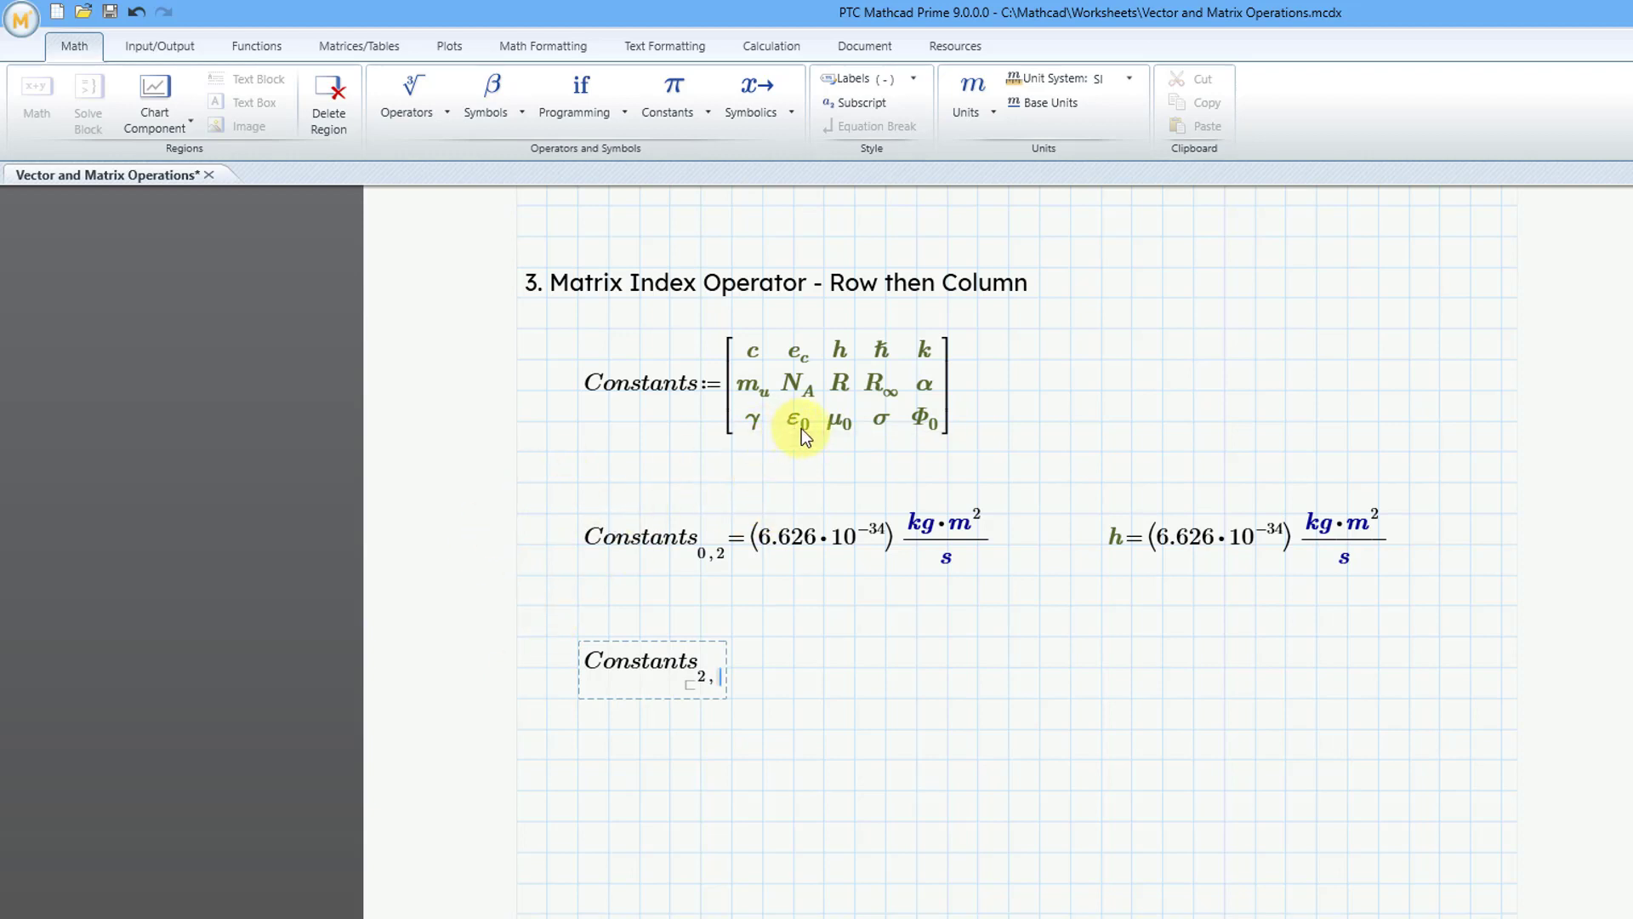
pyautogui.write('1 ')
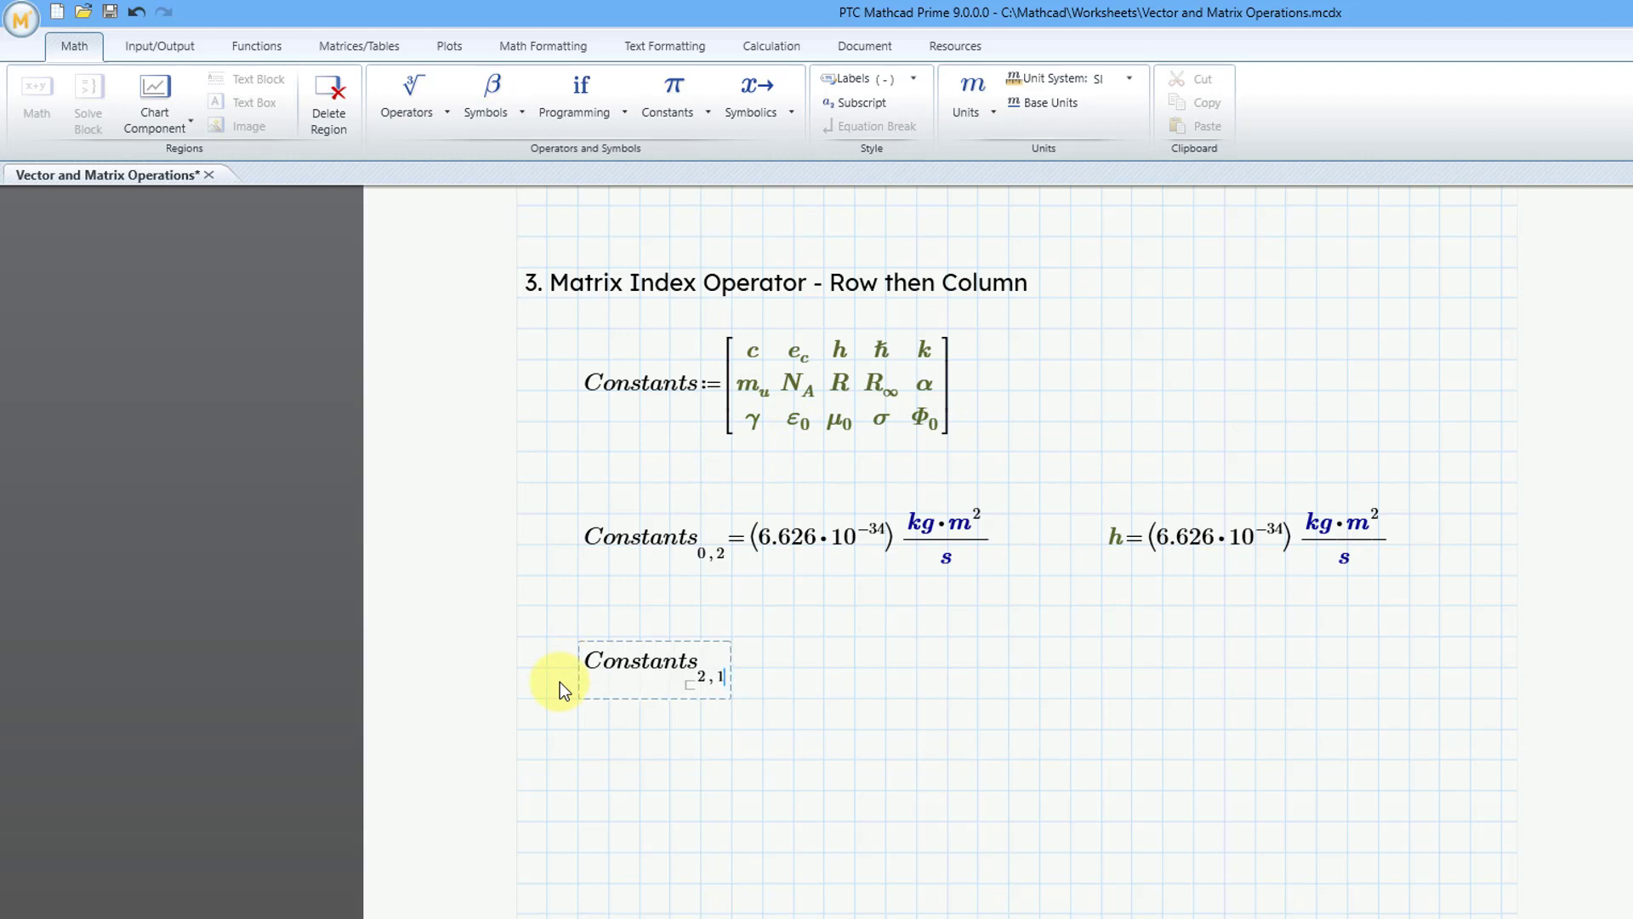
pyautogui.write('=(8.854·10^-12)·s^4·A^2/(kg·m^3')
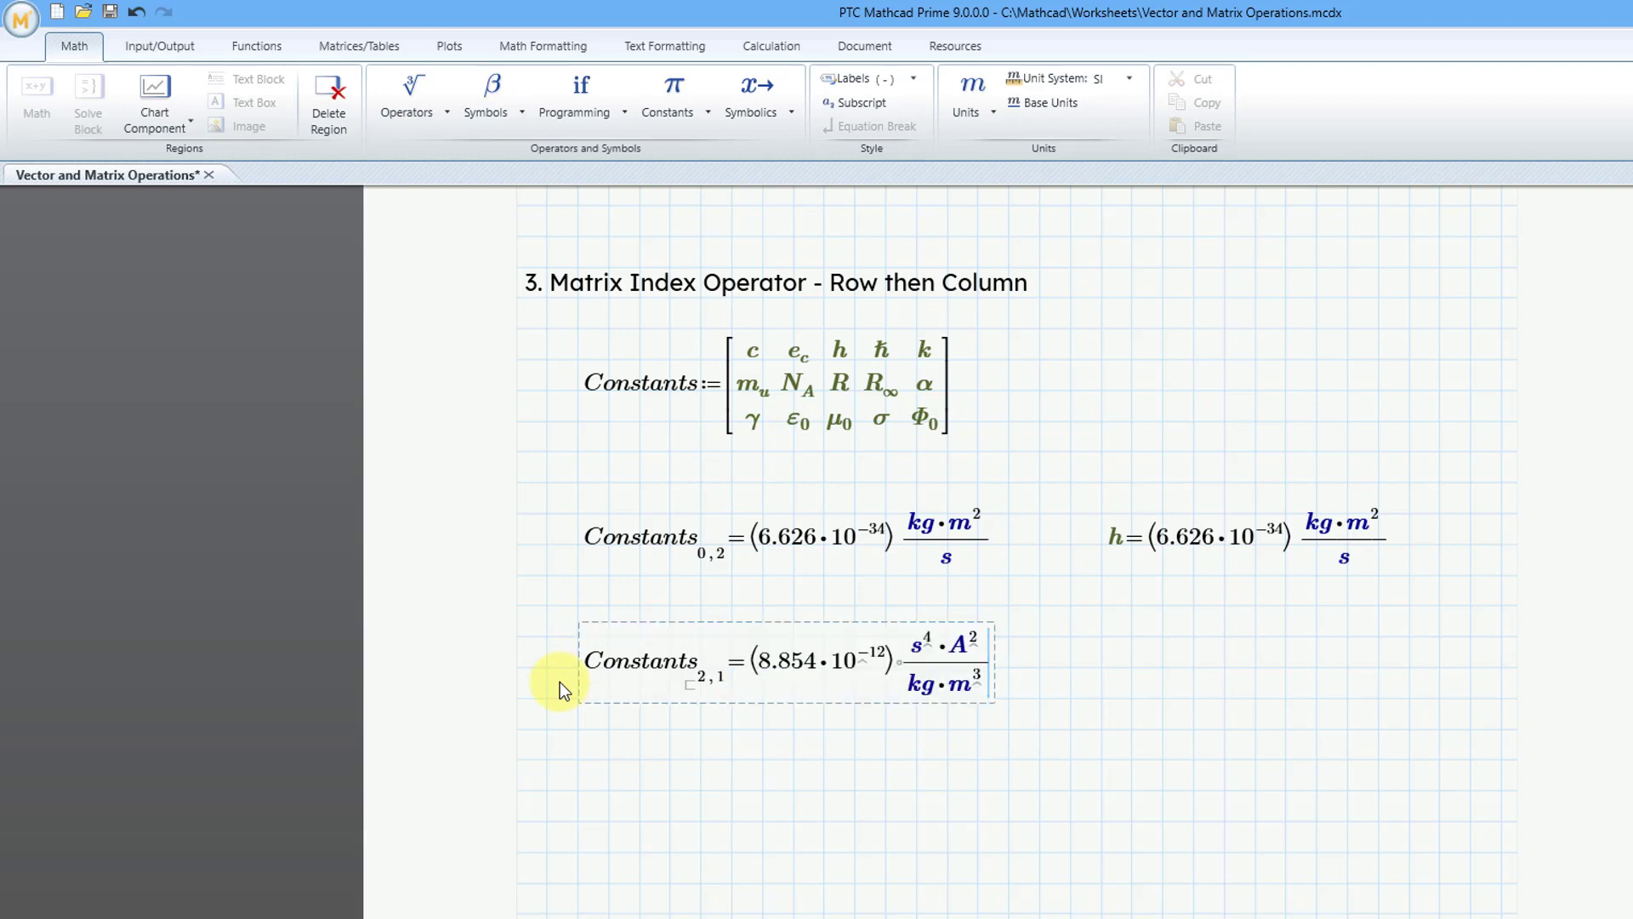
# - Insert the built-in physics constant ε₀ beside the Constants 2,1 result and evaluate it for comparison
pyautogui.click(1102, 667)
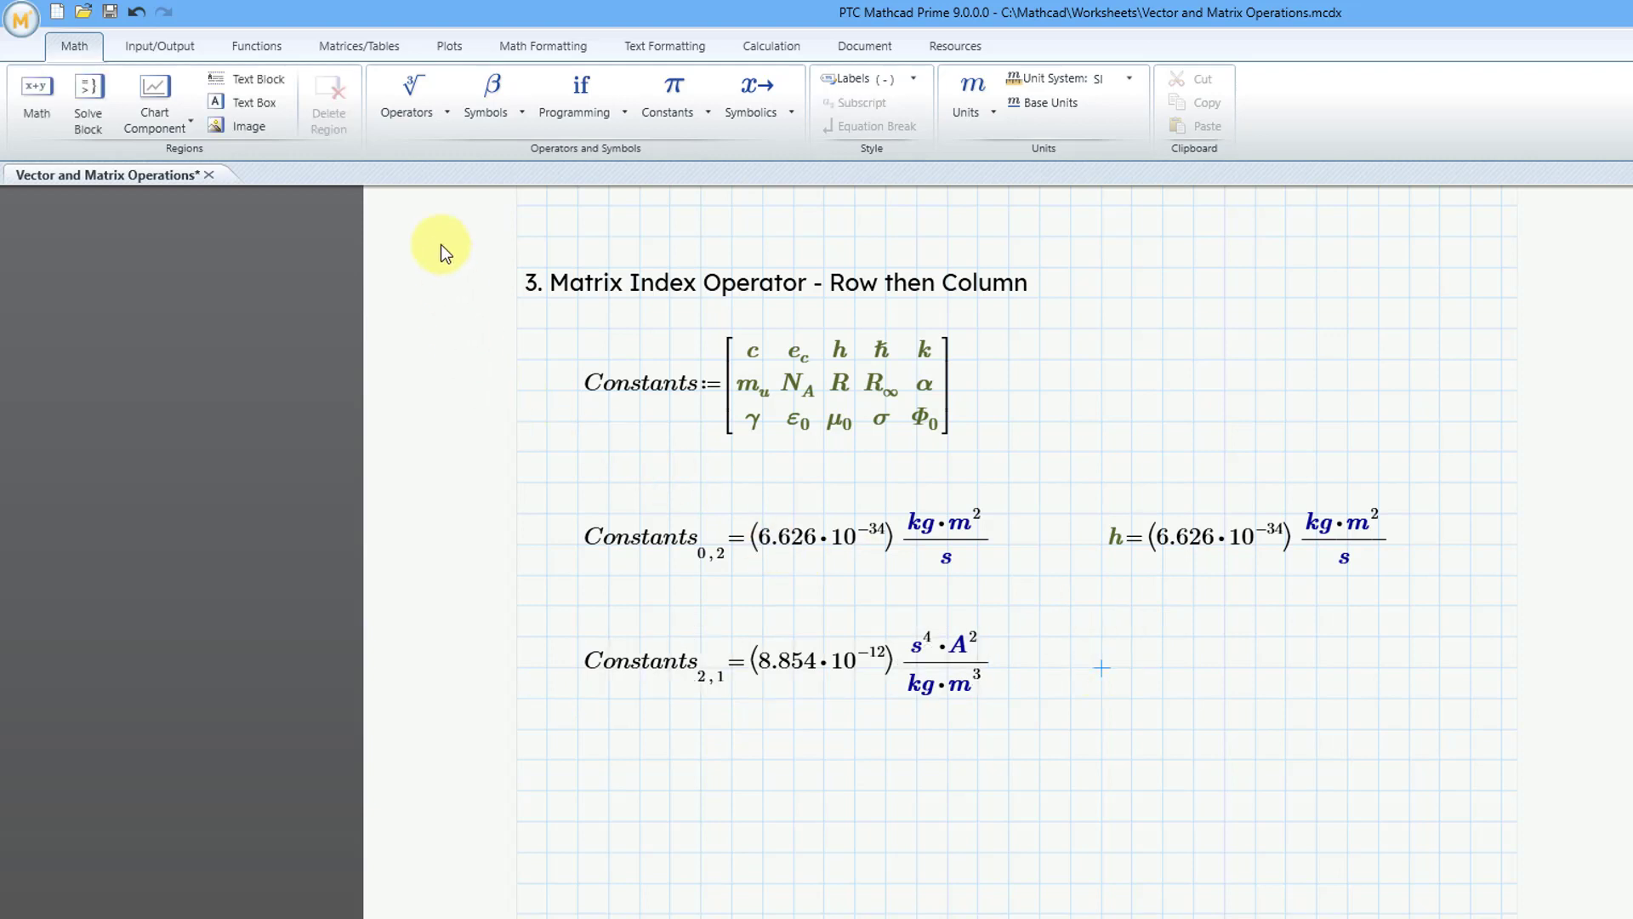
pyautogui.click(415, 116)
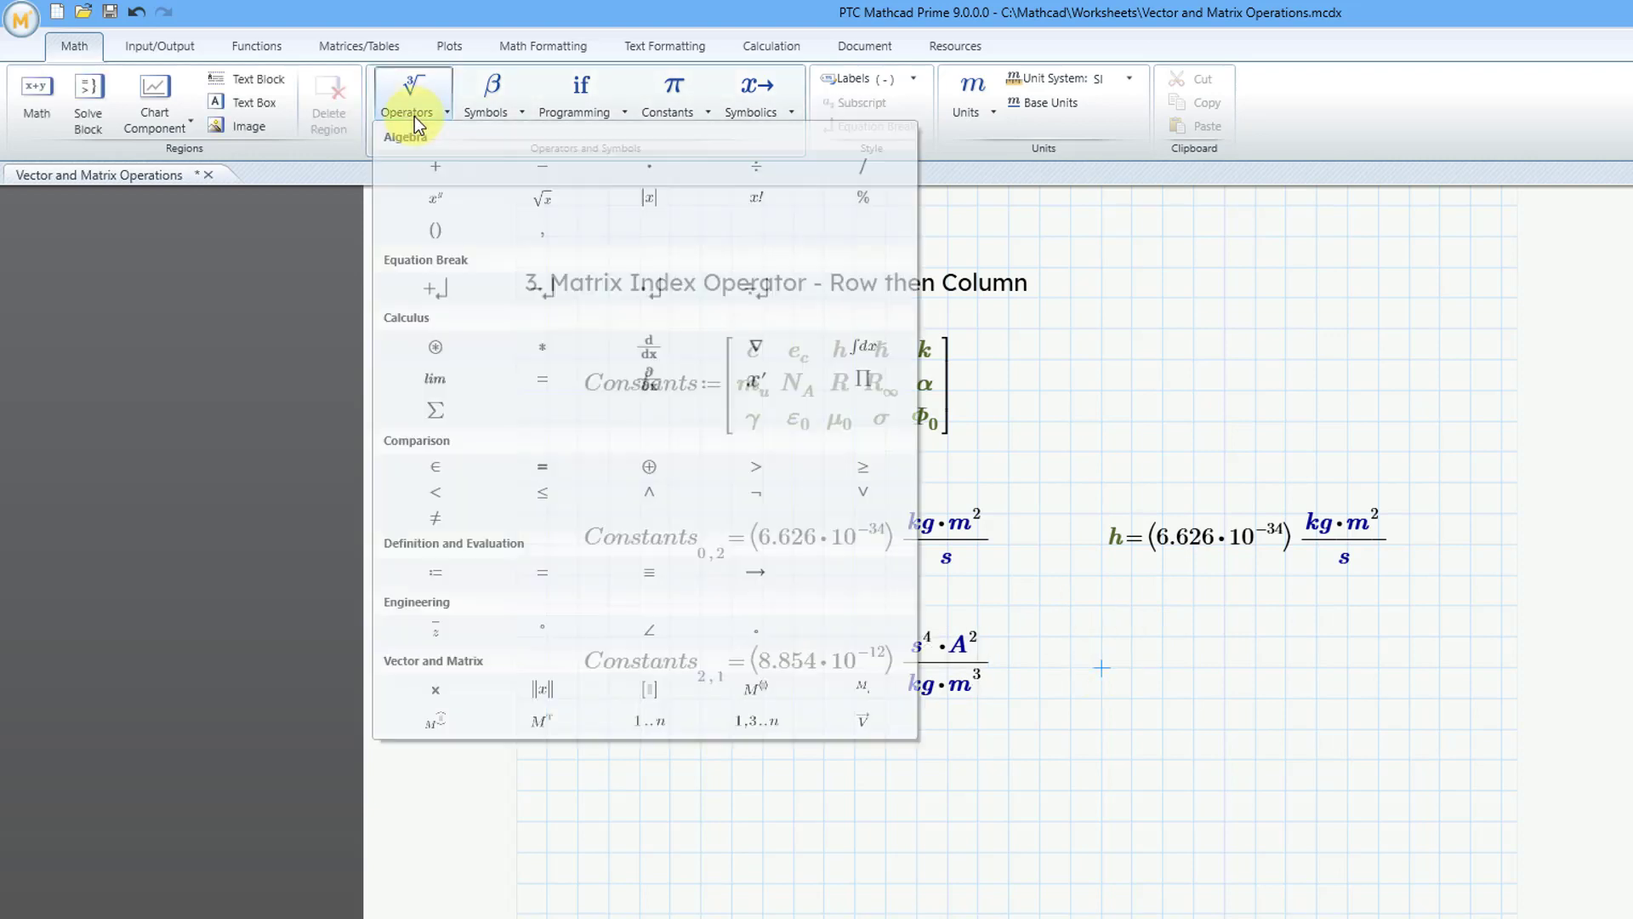
pyautogui.click(680, 109)
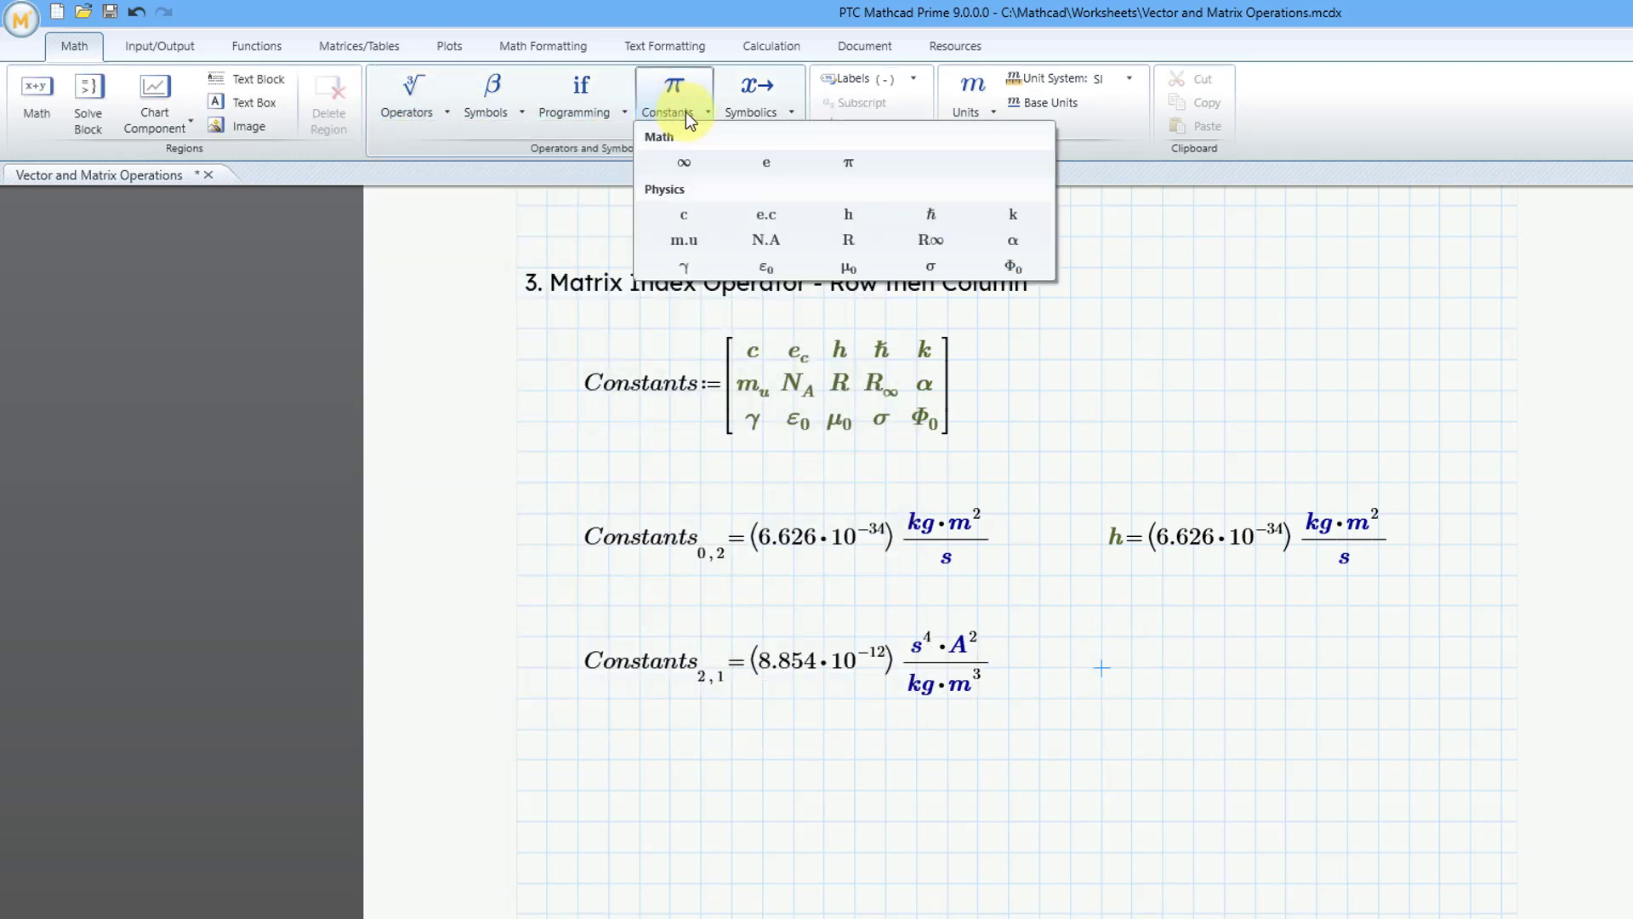
pyautogui.click(759, 265)
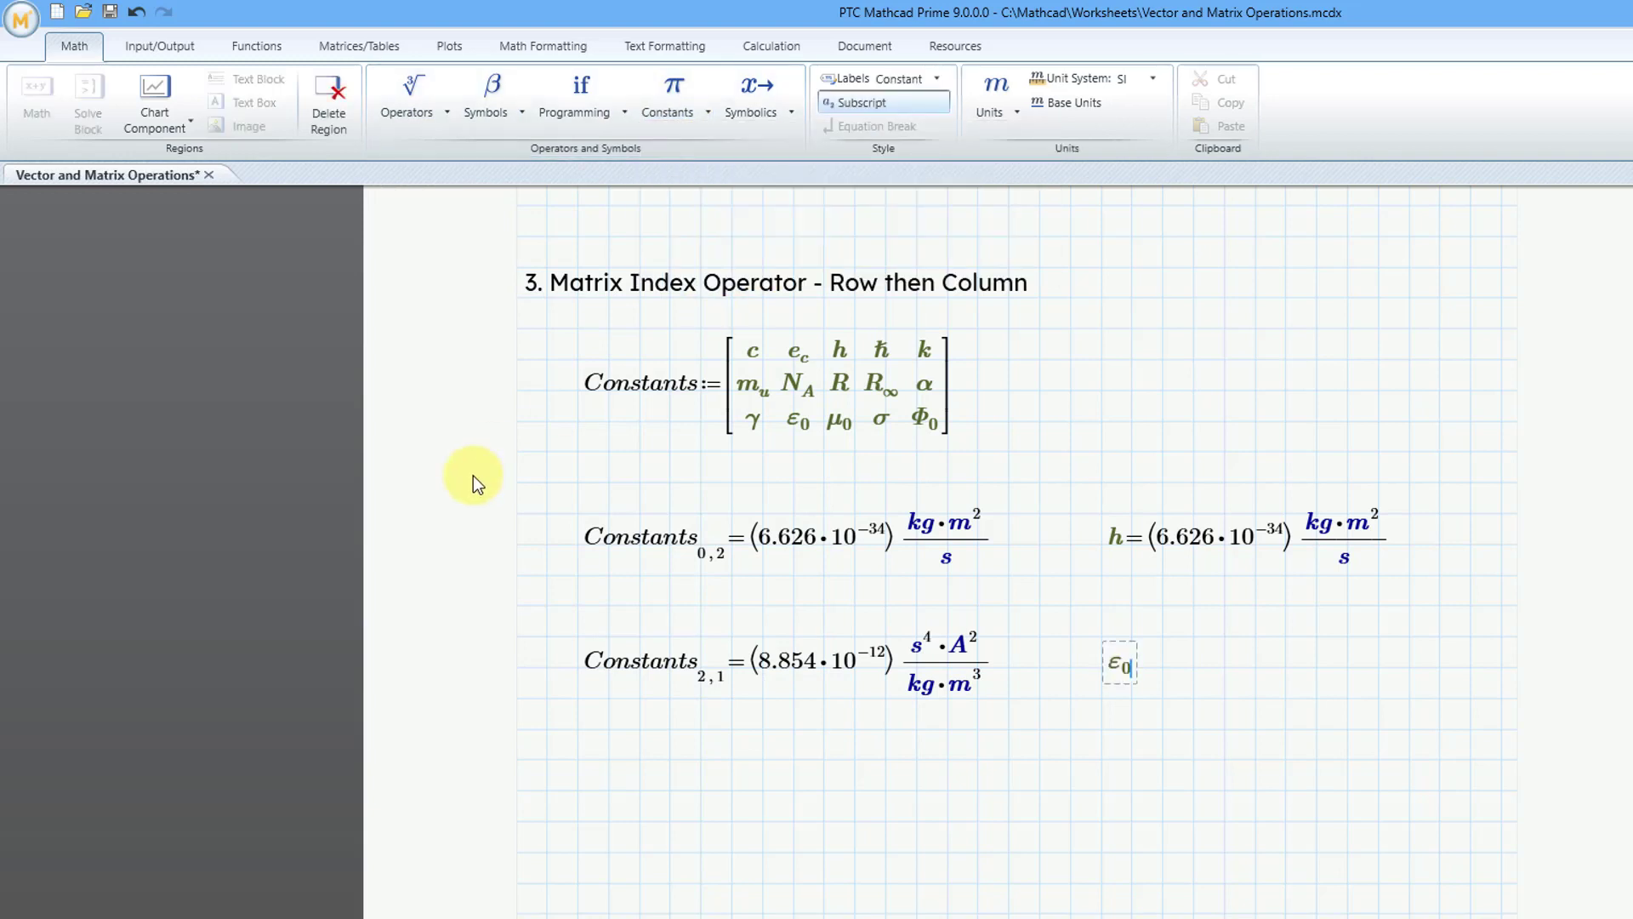
pyautogui.write('=(8.854·10^-12) s^4·A^2/(kg·m^3')
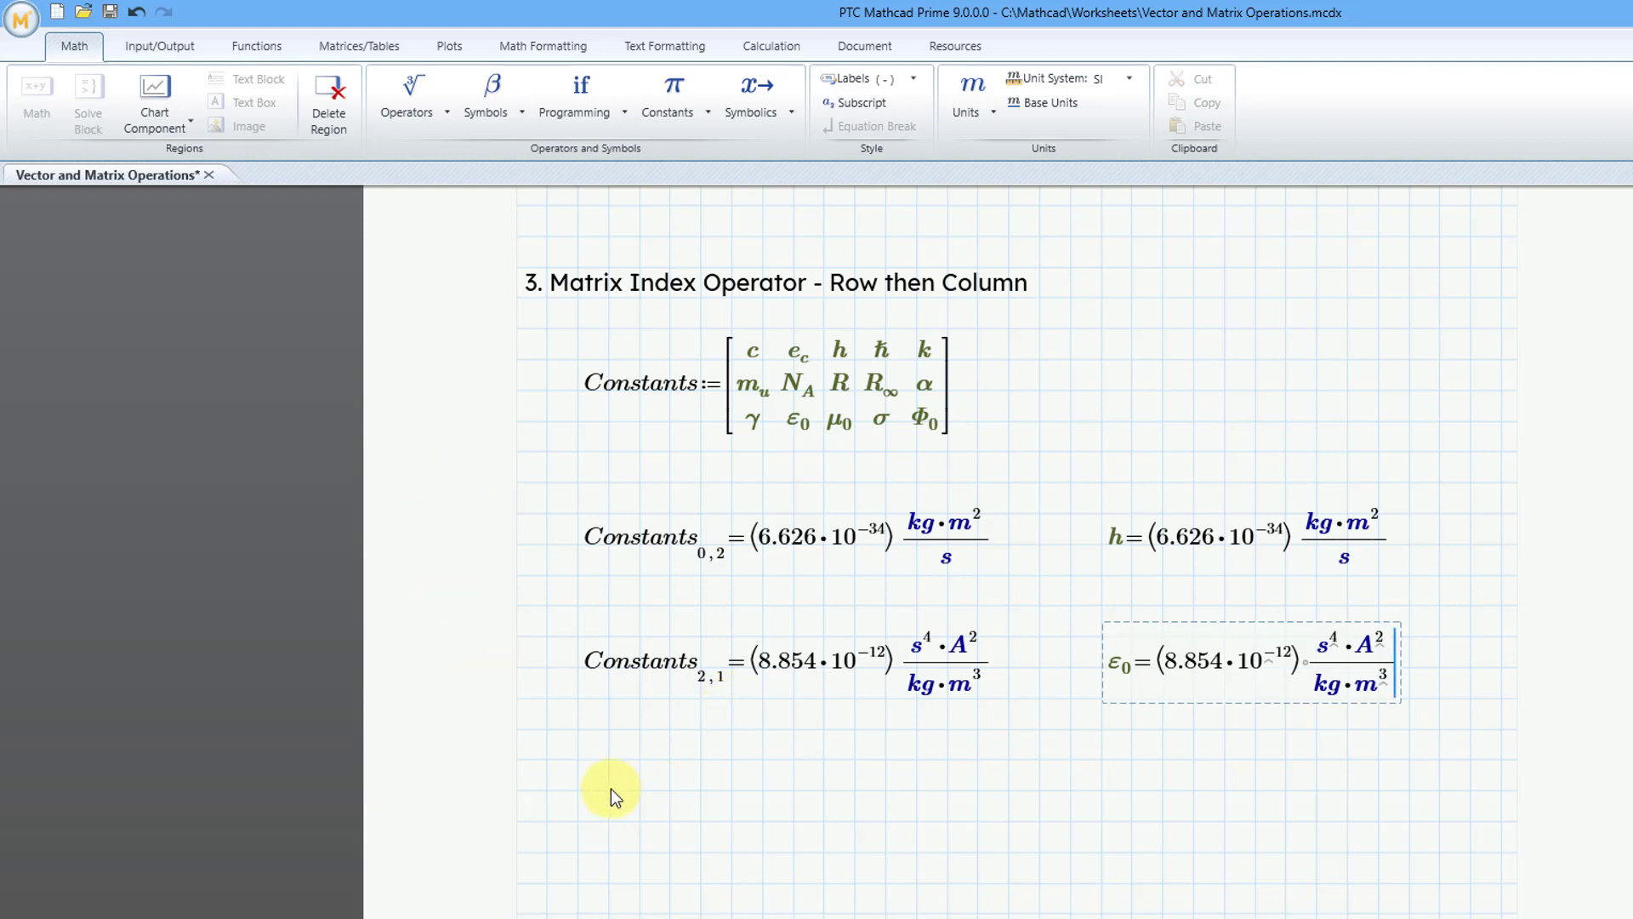
# - Evaluate the element at row 1, column 4 of the Constants matrix with the Matrix Index operator, below the Constants 2,1 result
pyautogui.click(579, 791)
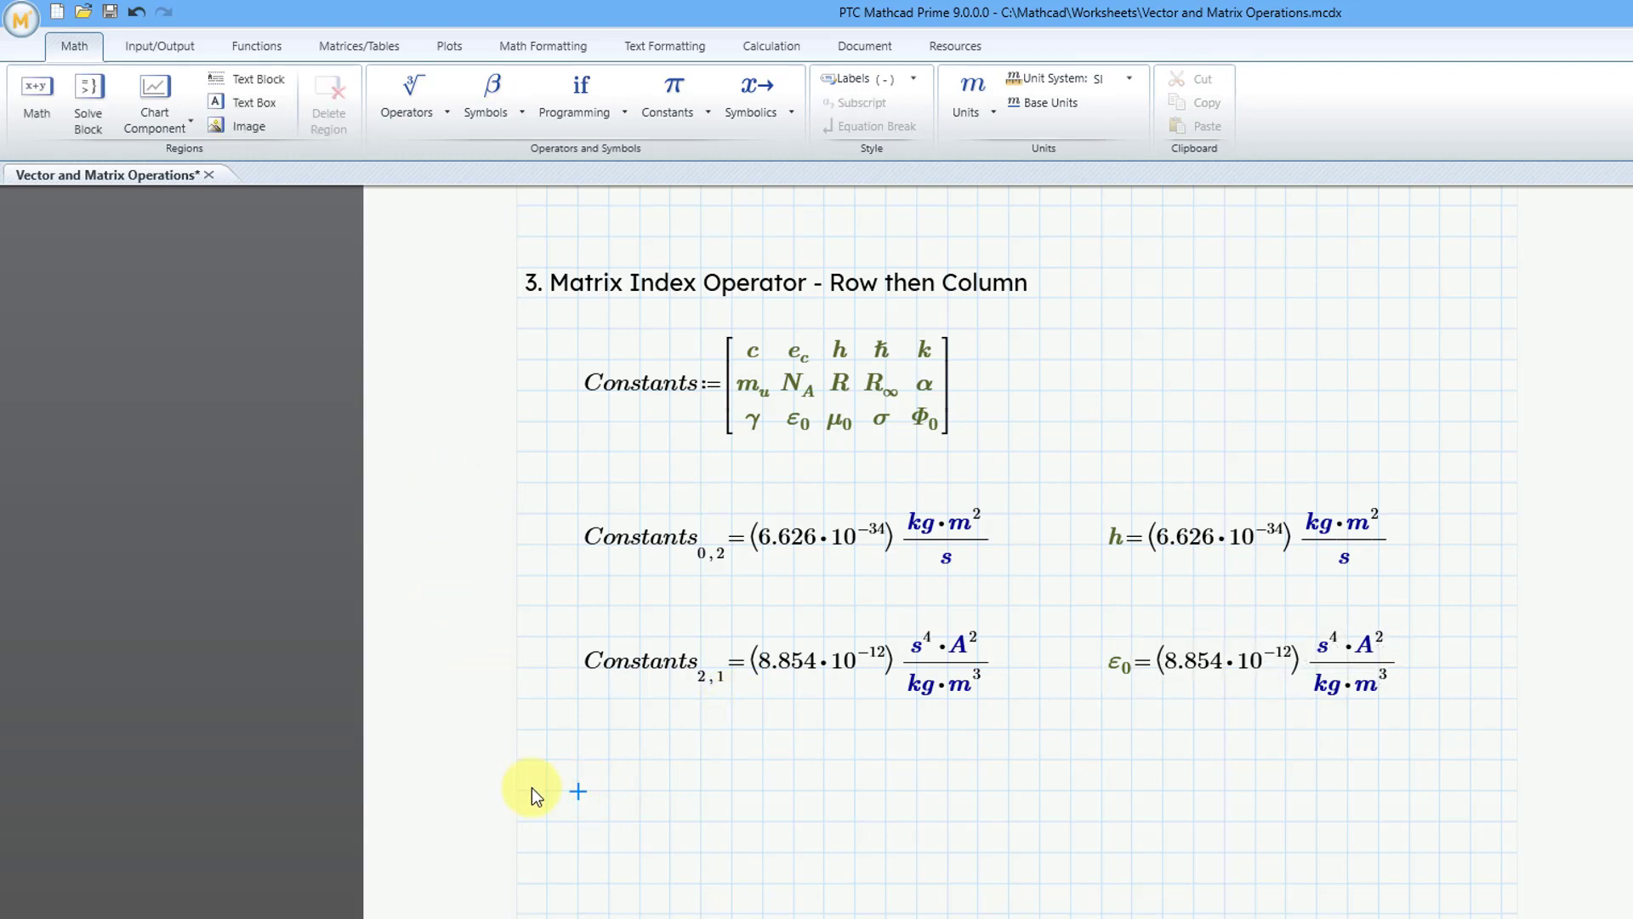
pyautogui.write('Co')
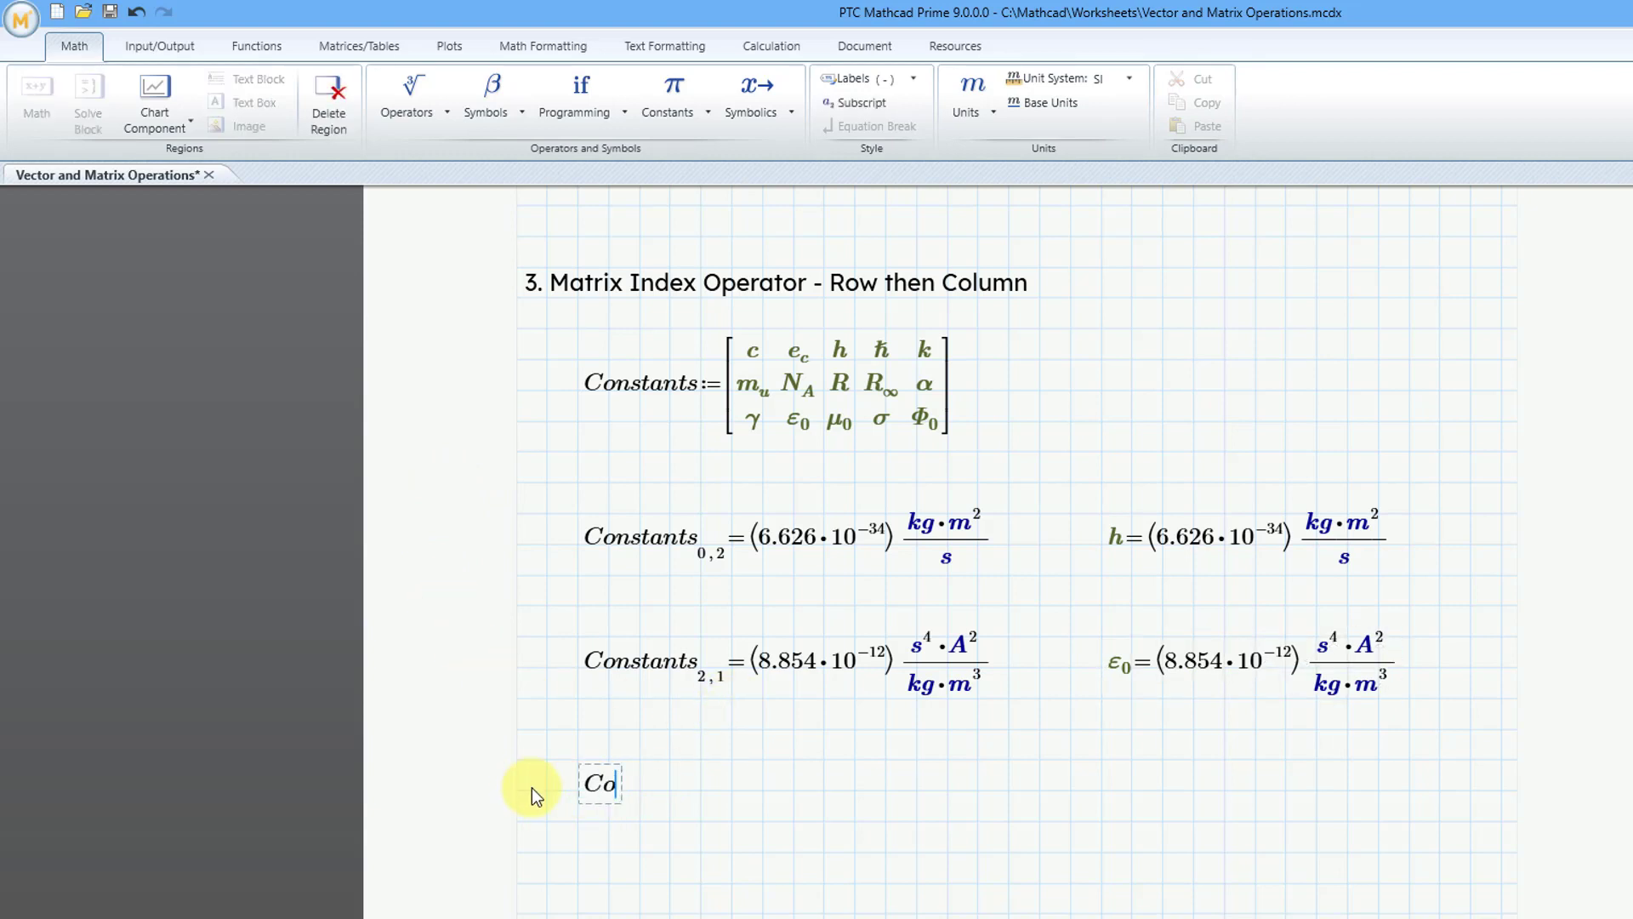
pyautogui.write('nstants')
pyautogui.click(346, 43)
pyautogui.click(192, 130)
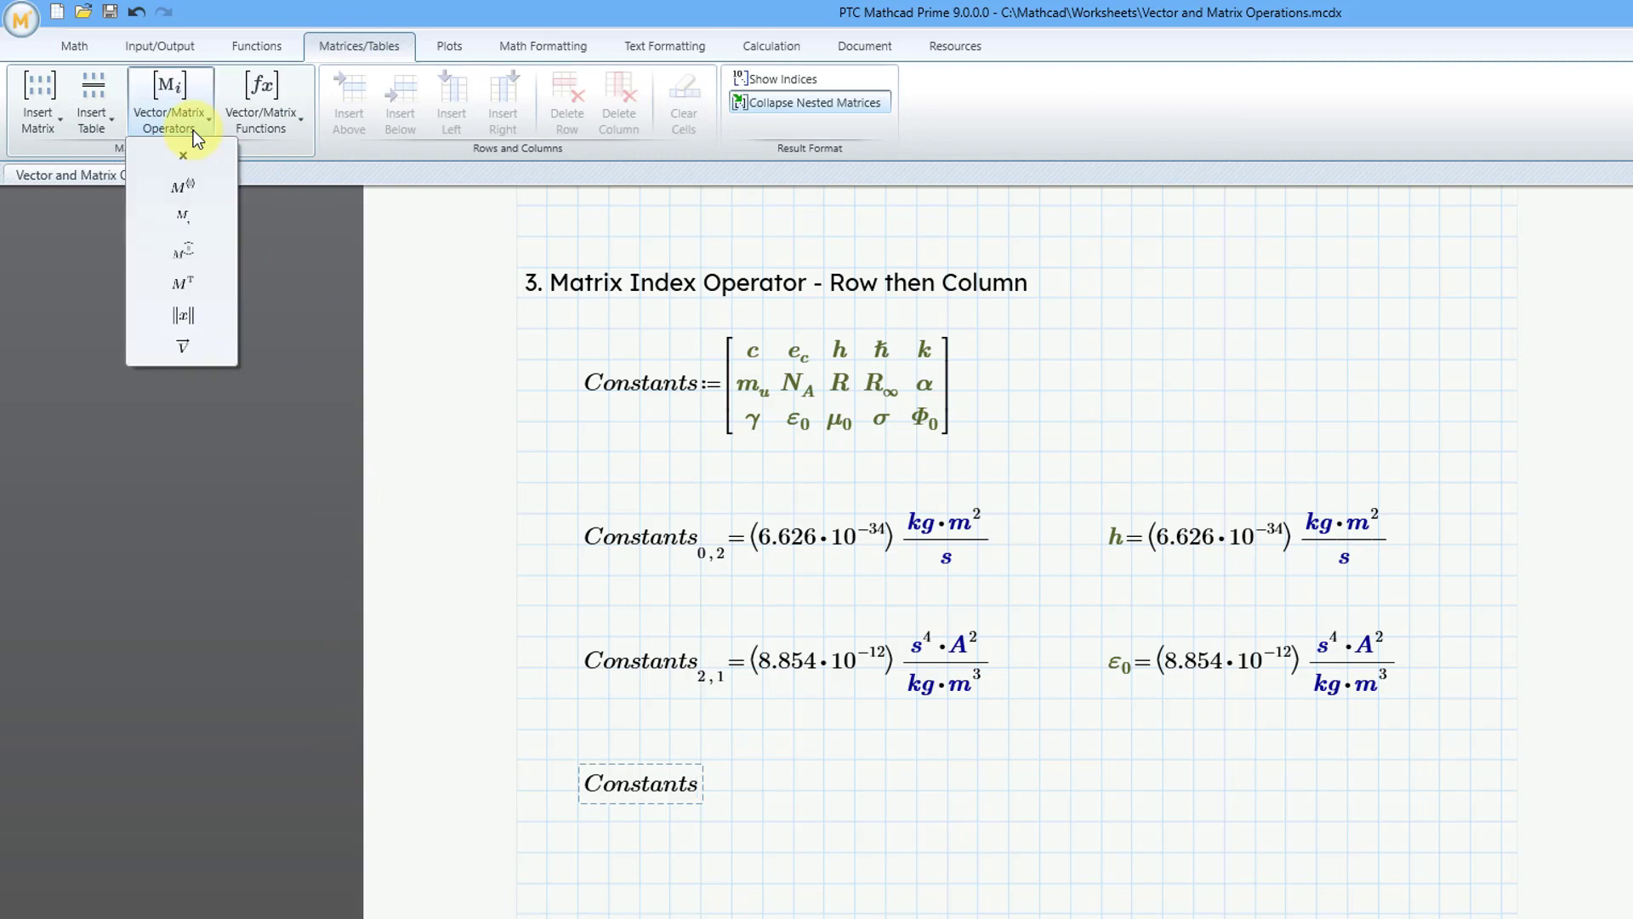
pyautogui.click(197, 221)
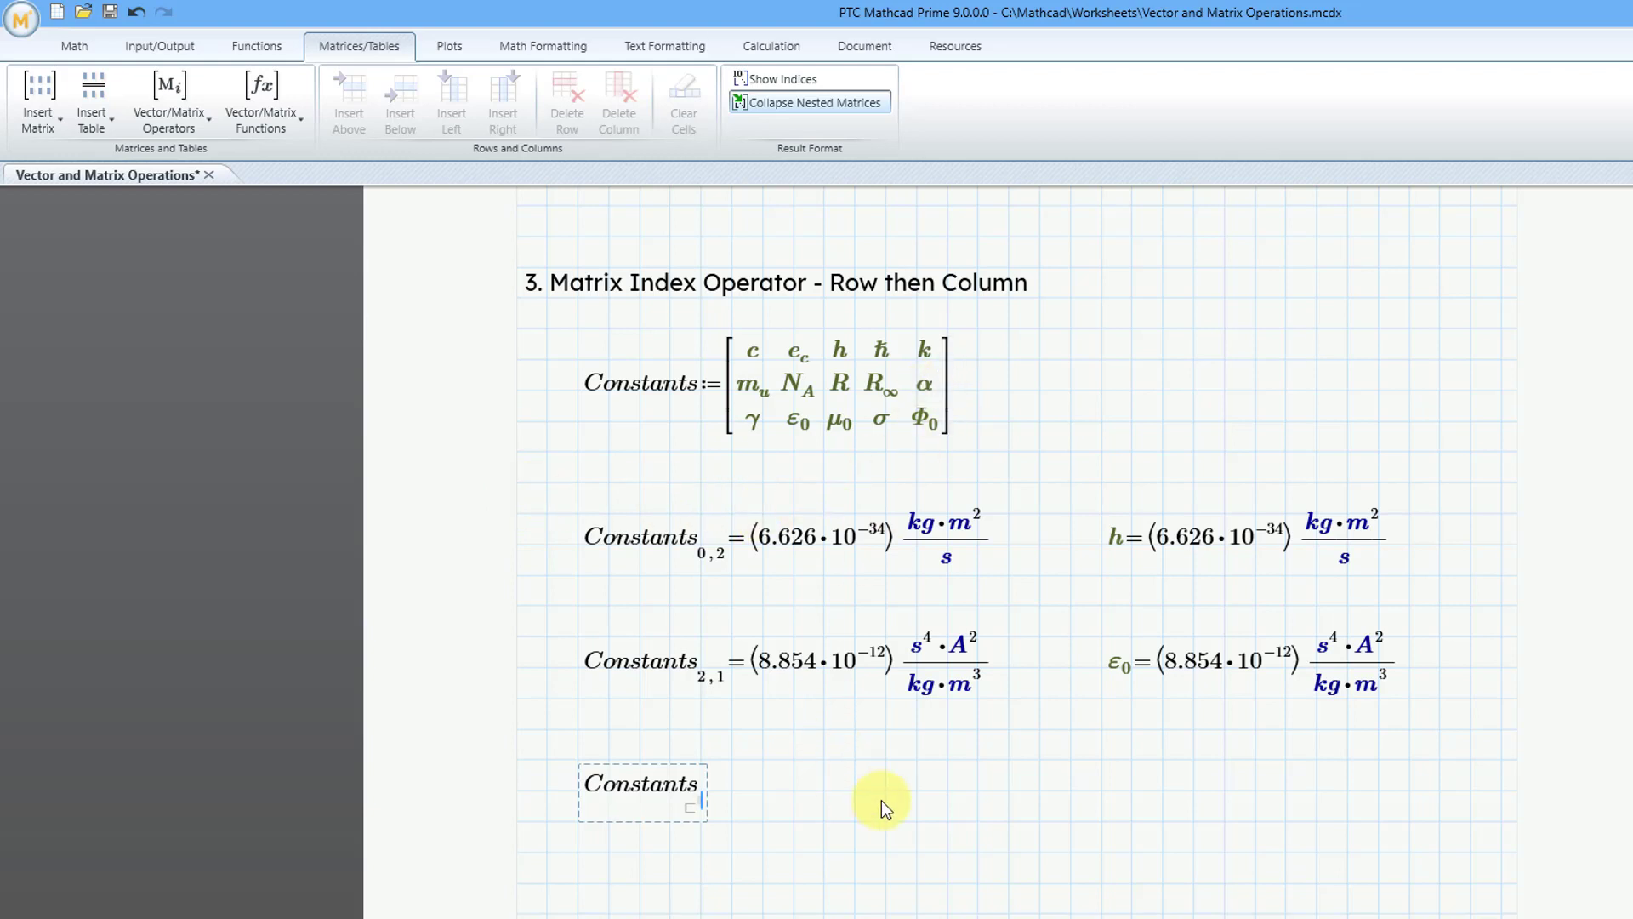
pyautogui.write('1,')
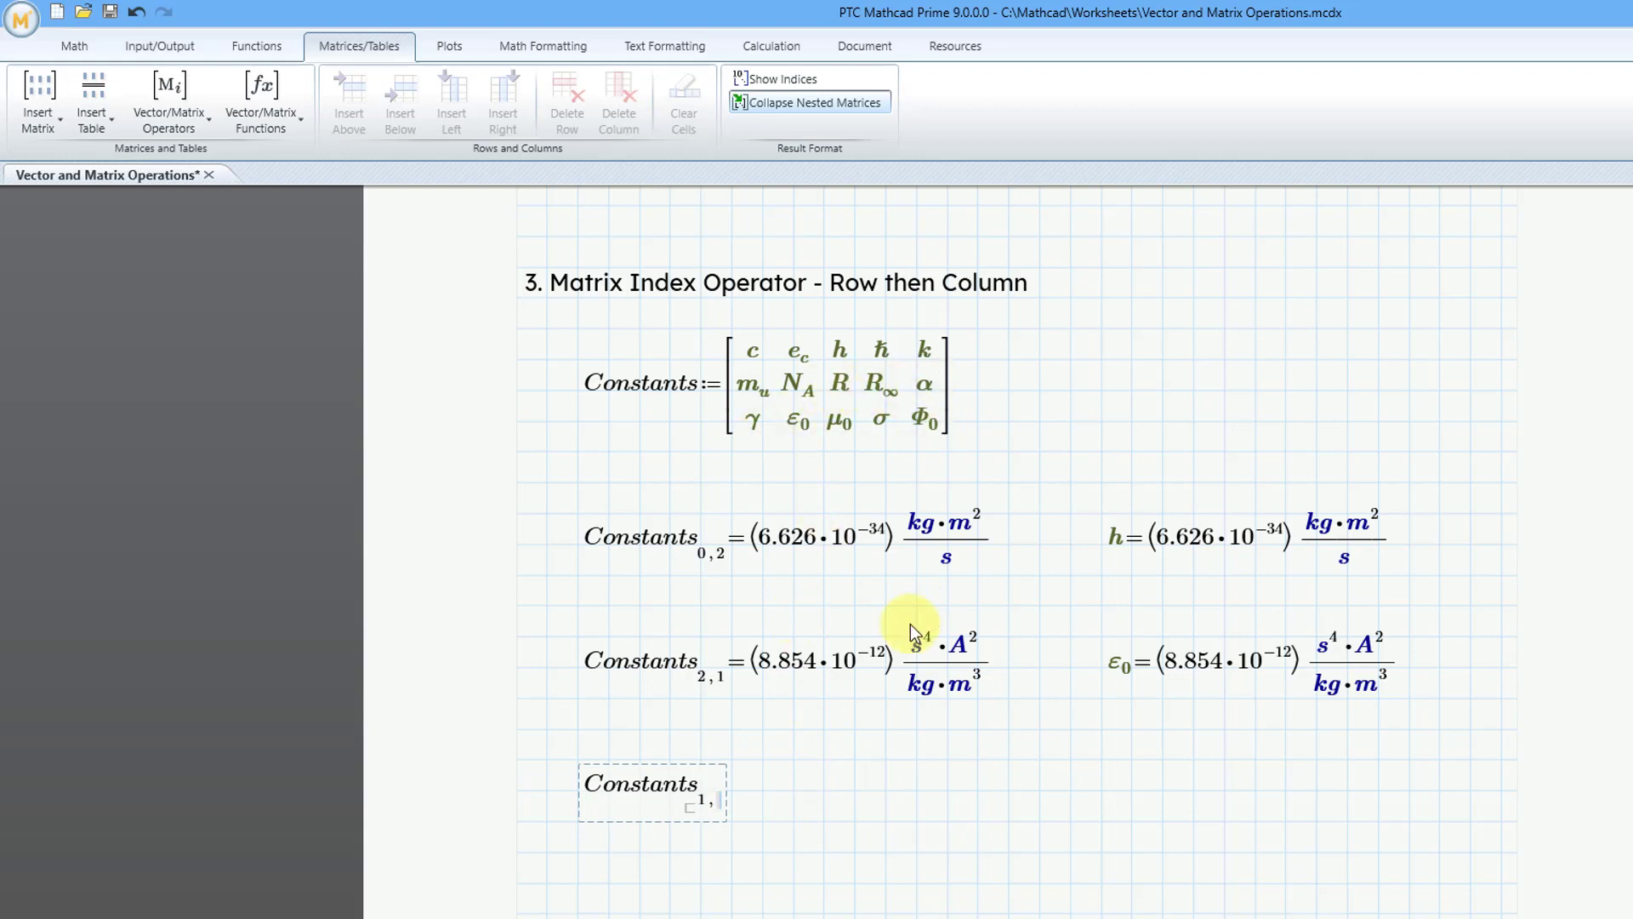
pyautogui.write('4')
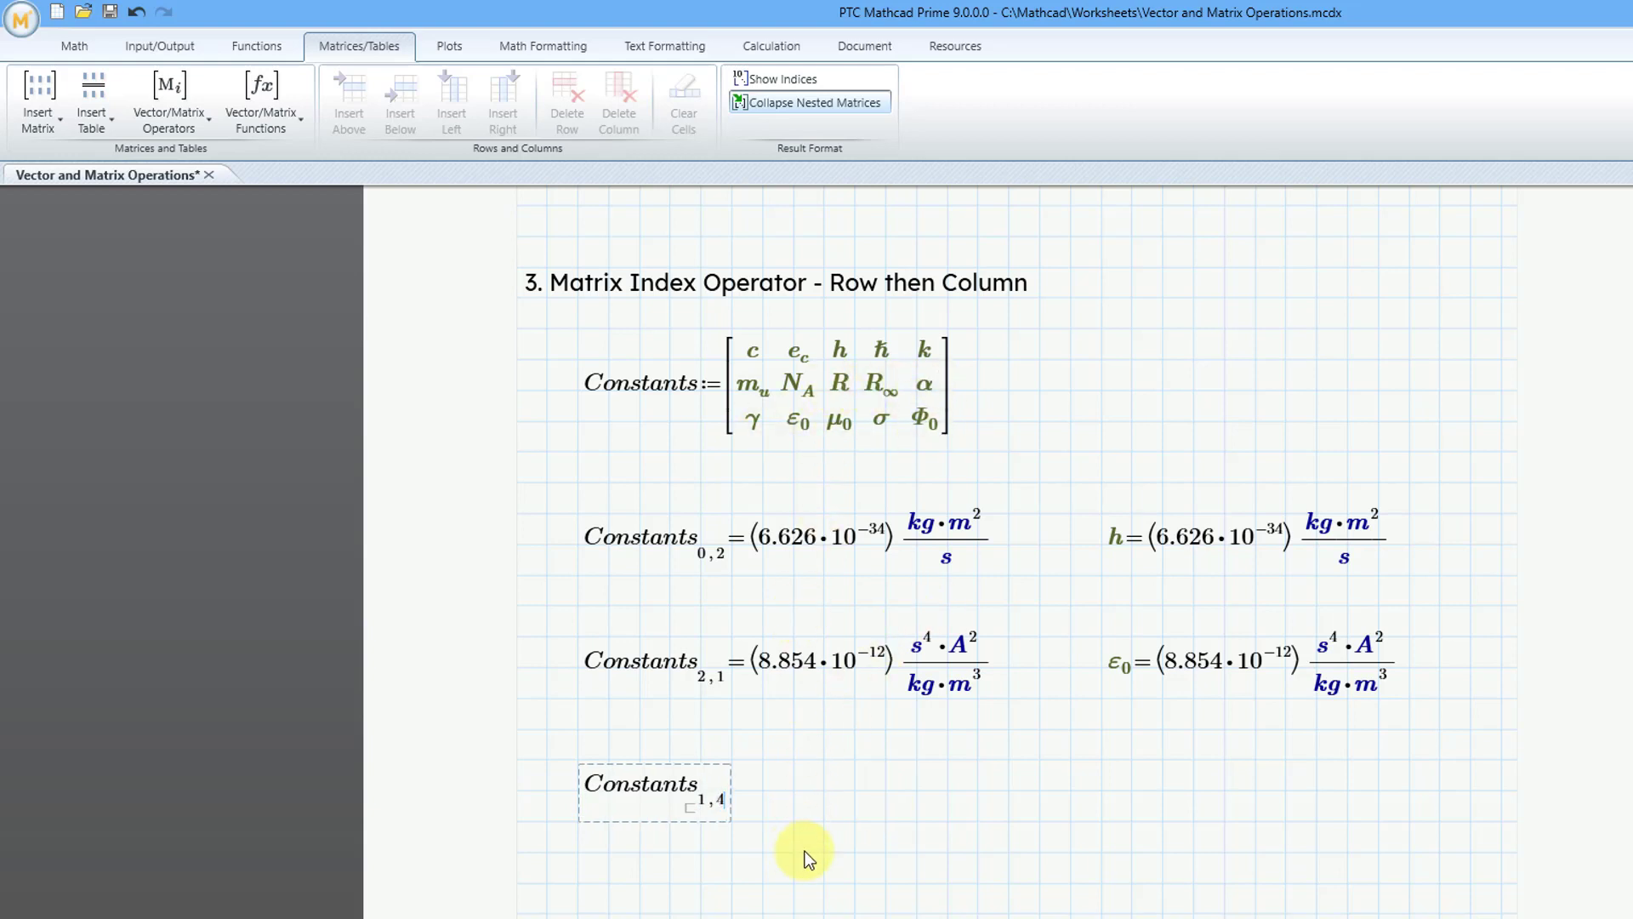
pyautogui.write('=0.007')
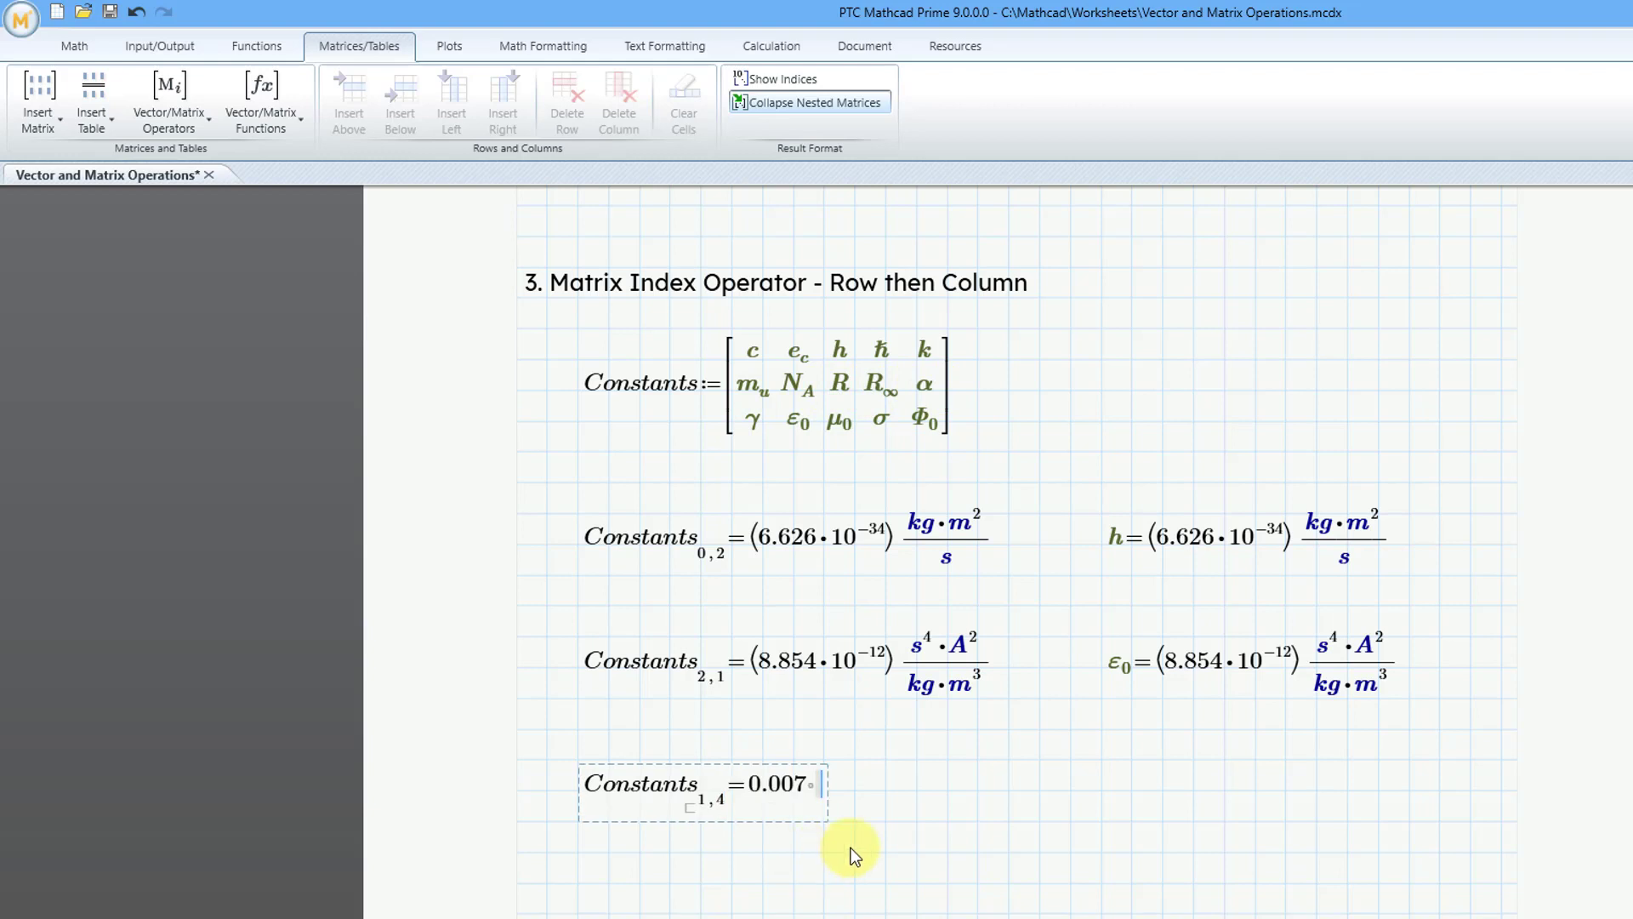
# - Insert the built-in fine structure constant α beside the Constants 1,4 result and evaluate it for comparison
pyautogui.click(1099, 790)
pyautogui.click(80, 47)
pyautogui.click(706, 109)
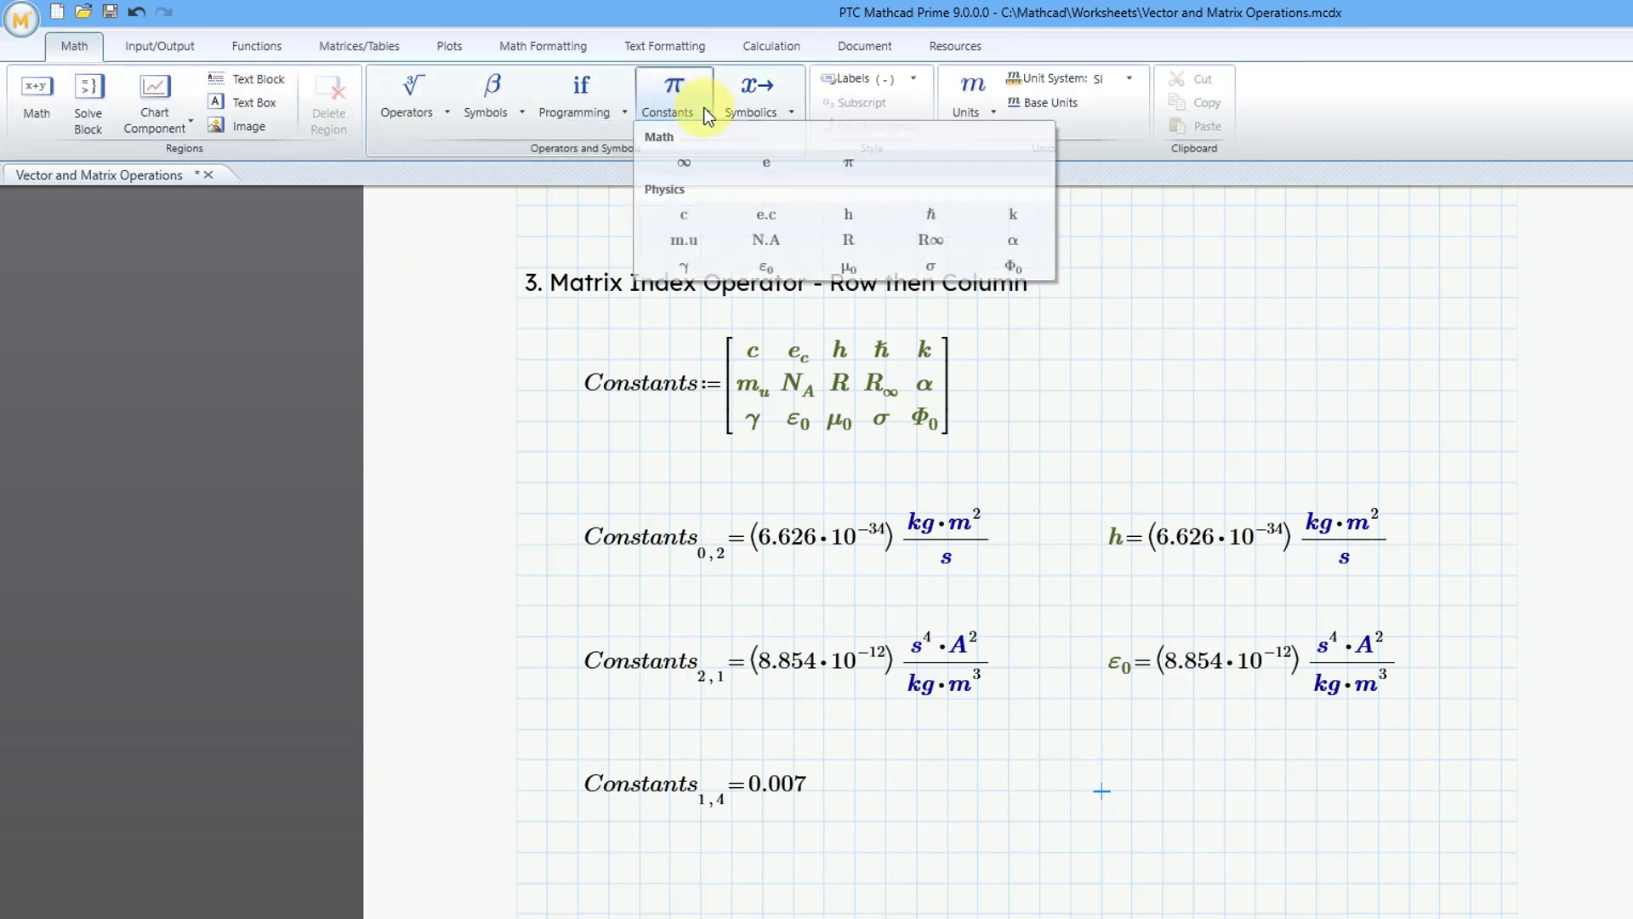
pyautogui.click(1012, 239)
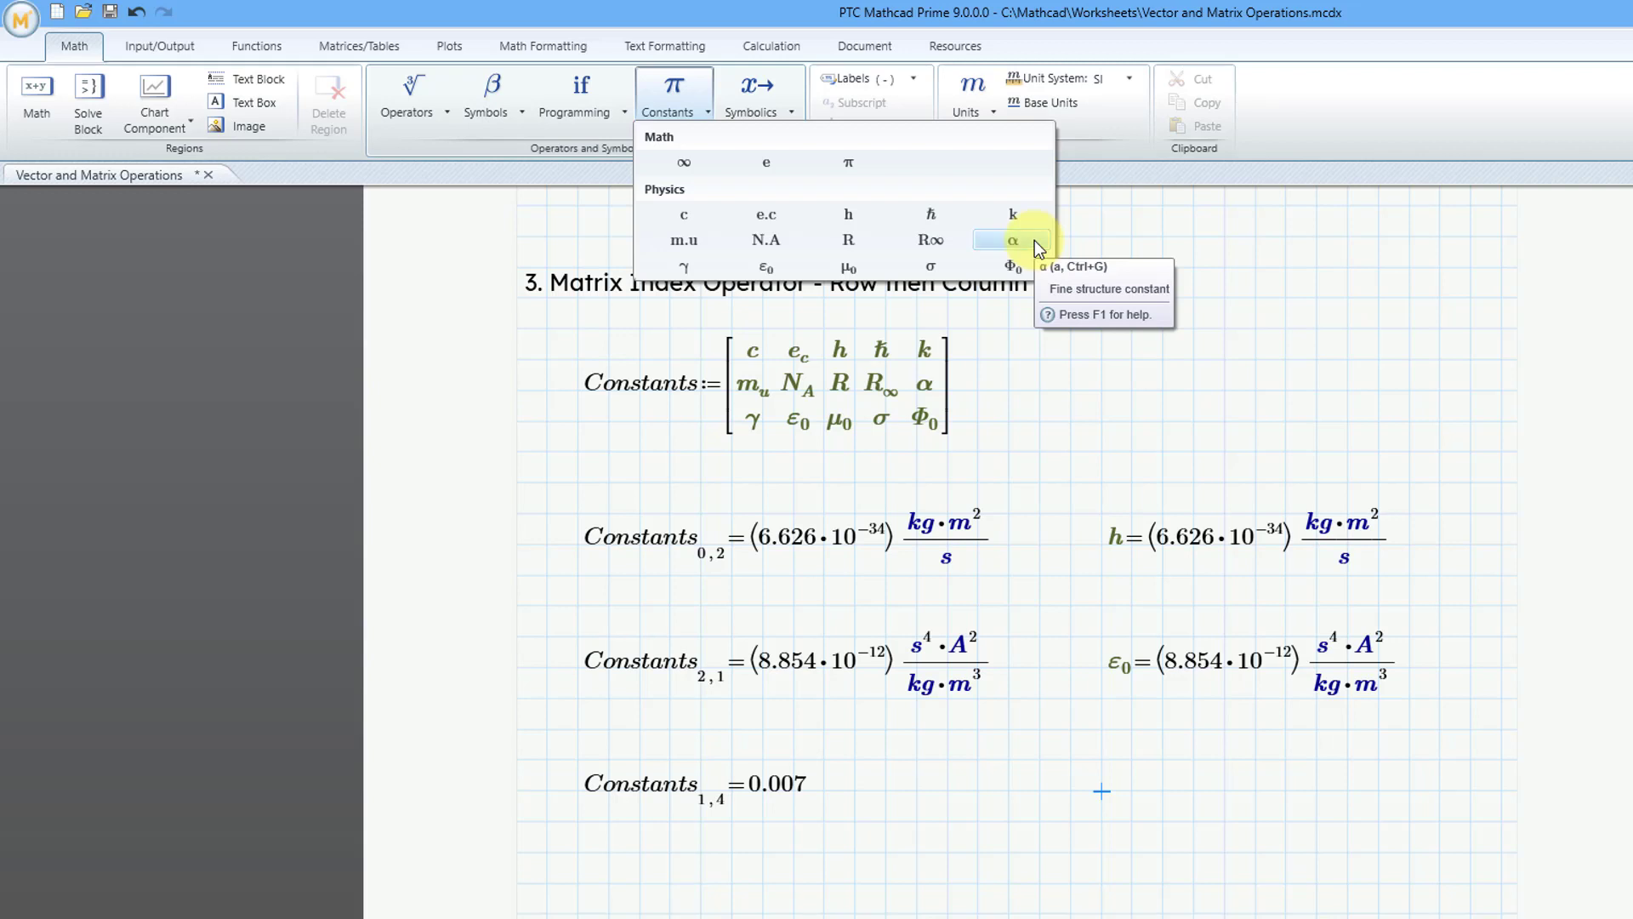
pyautogui.write('=0.007')
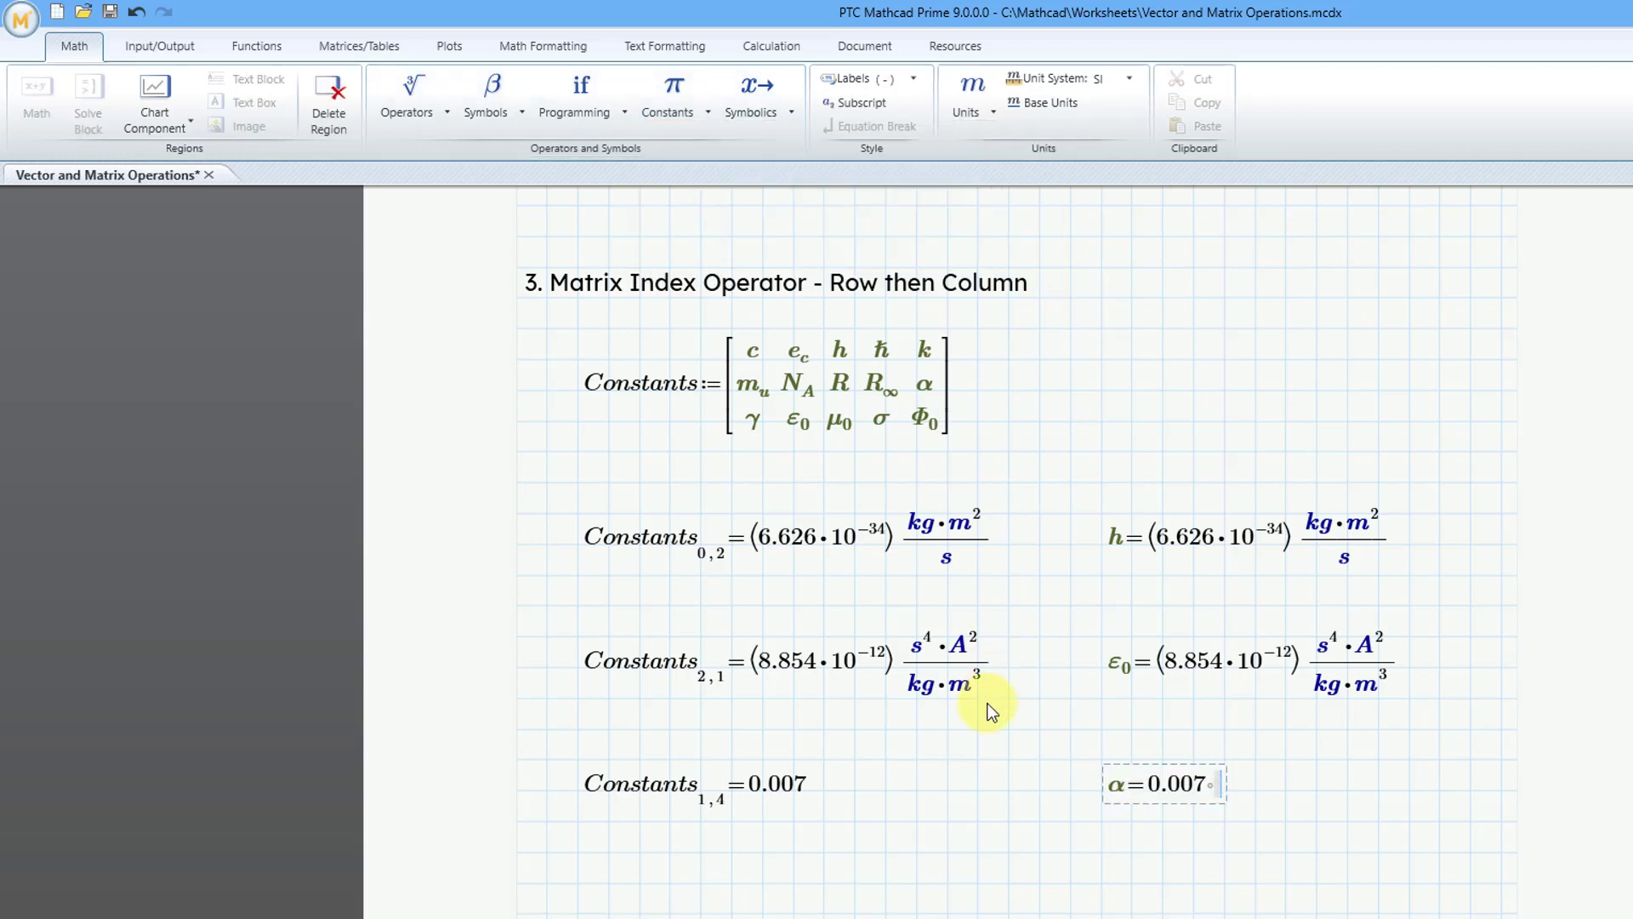
pyautogui.click(584, 884)
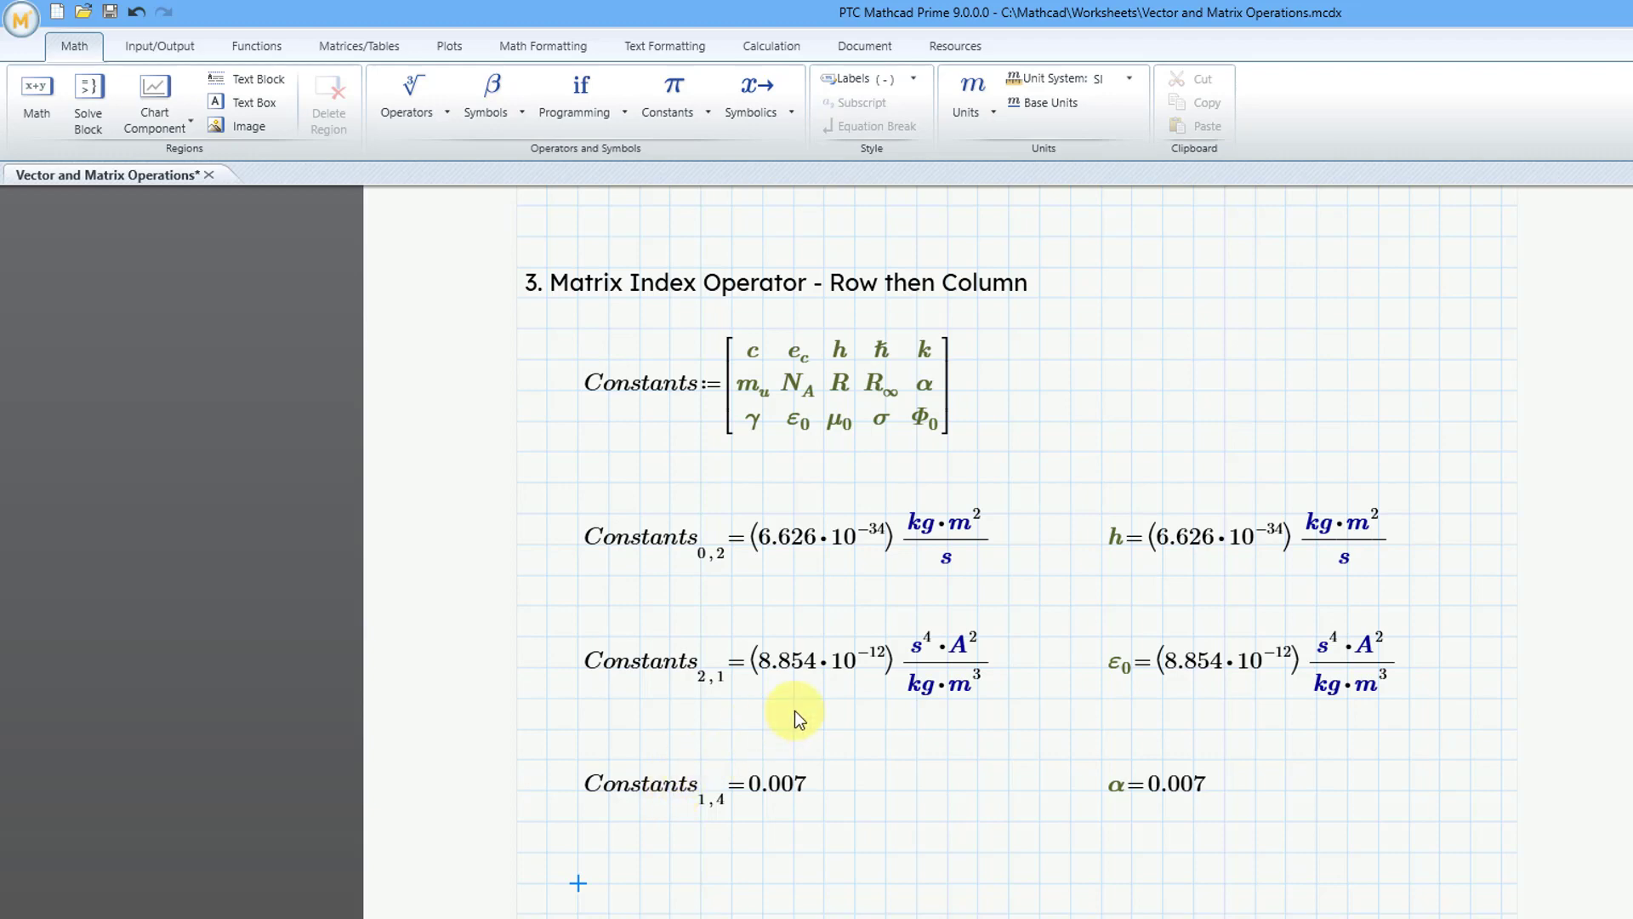
pyautogui.scroll(-10, 794, 712)
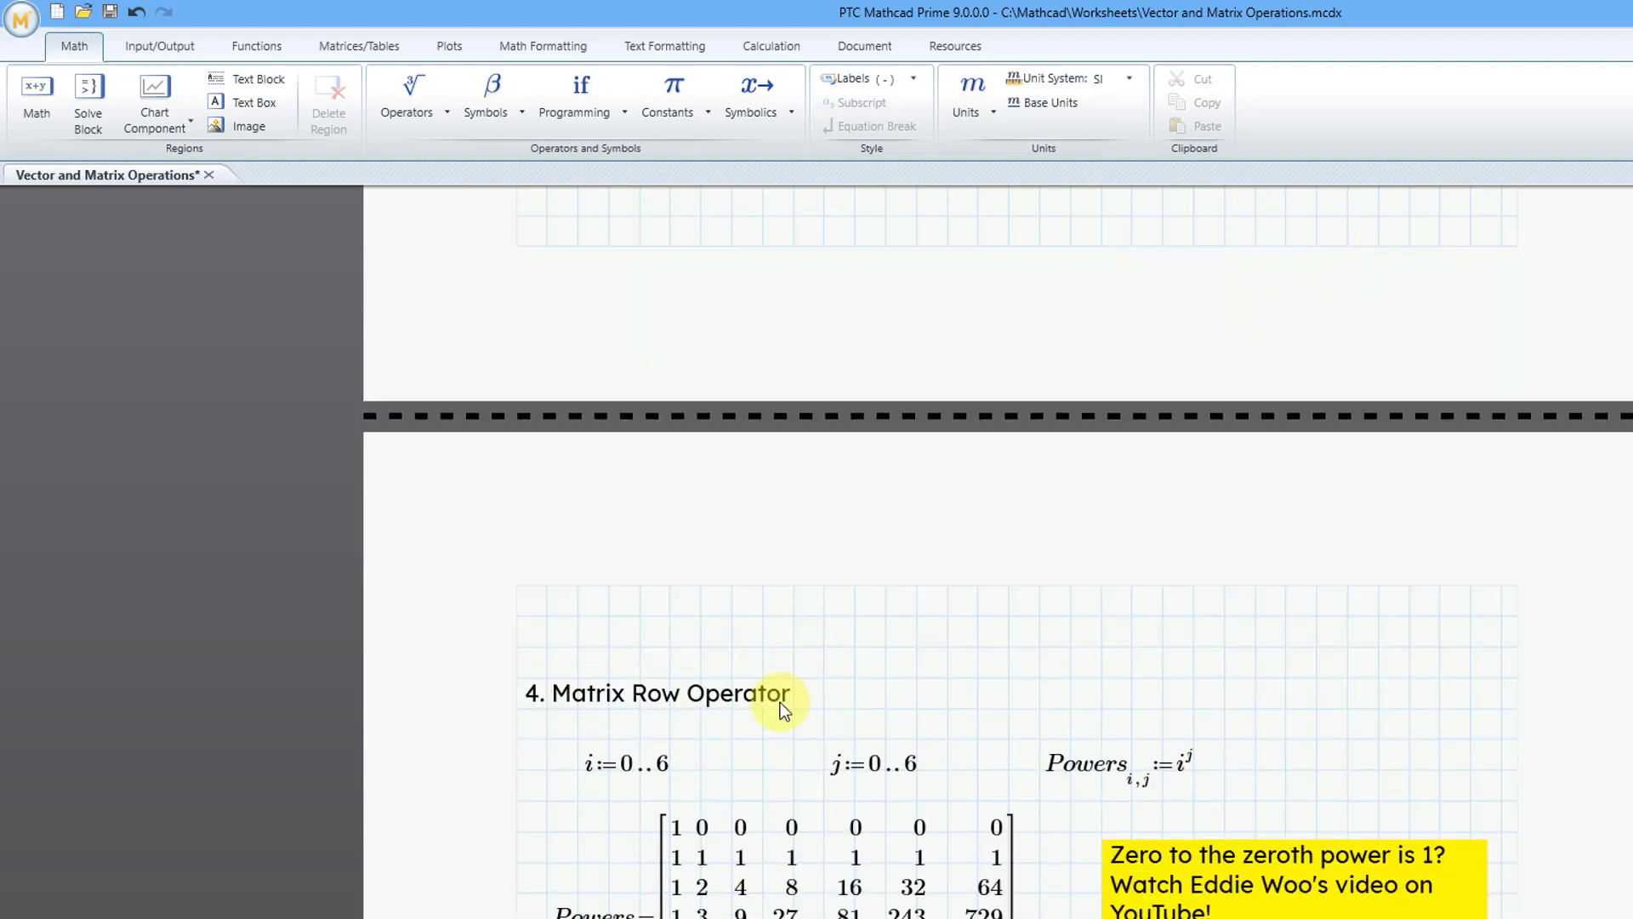
# - Evaluate row 3 of the Powers matrix with the Matrix Row operator, below the Powers matrix
pyautogui.scroll(-5, 779, 701)
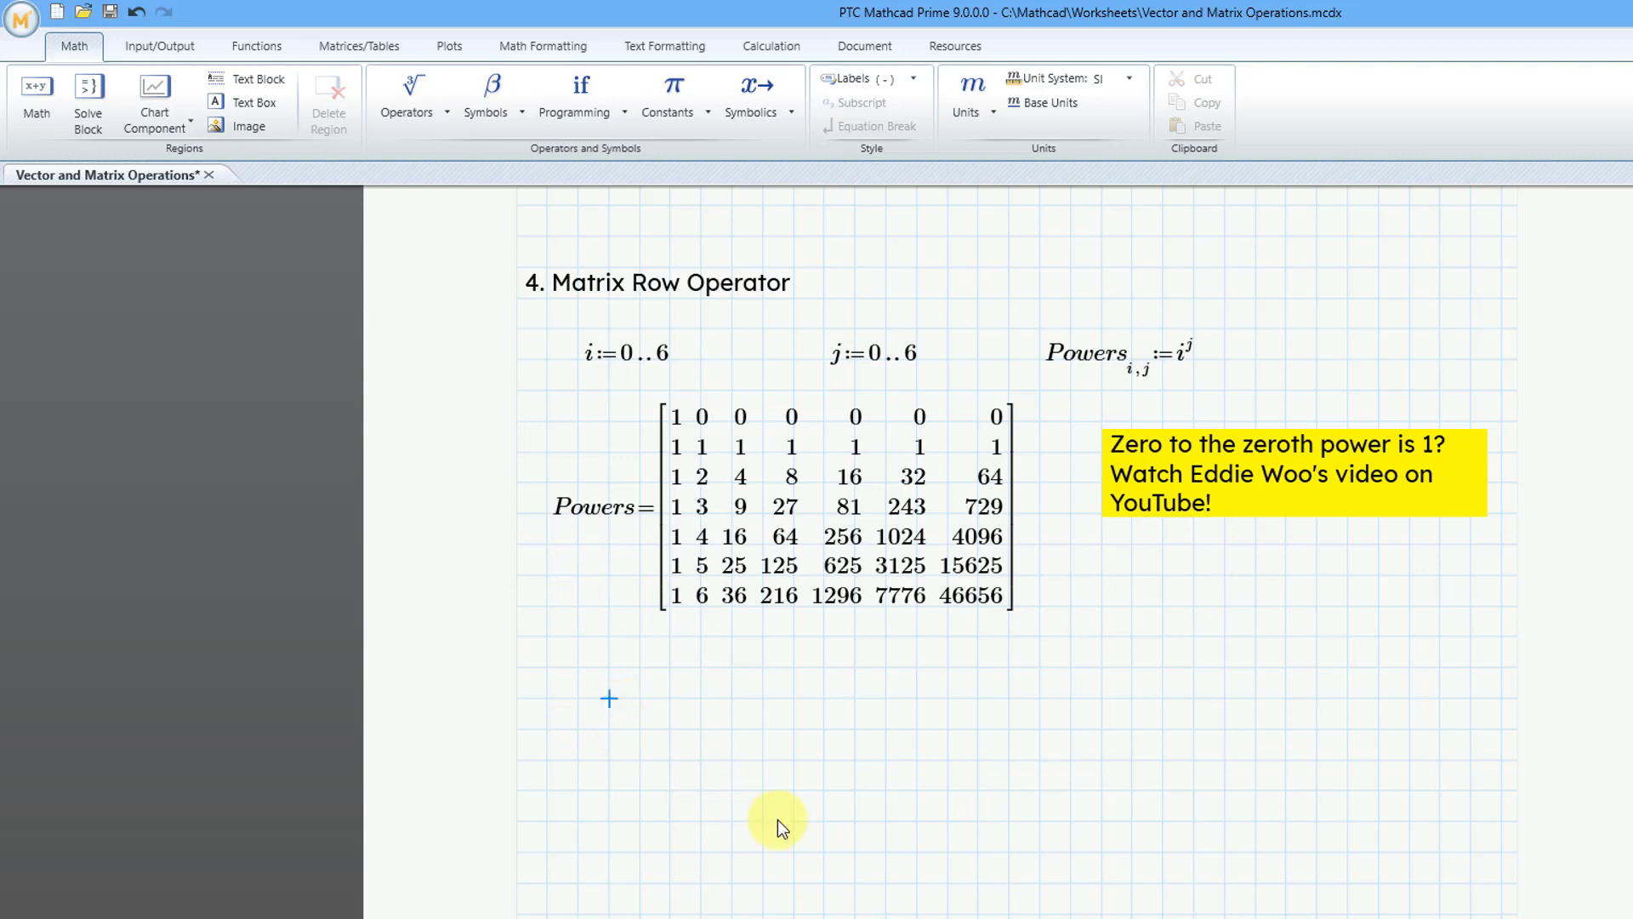
pyautogui.write('Powers')
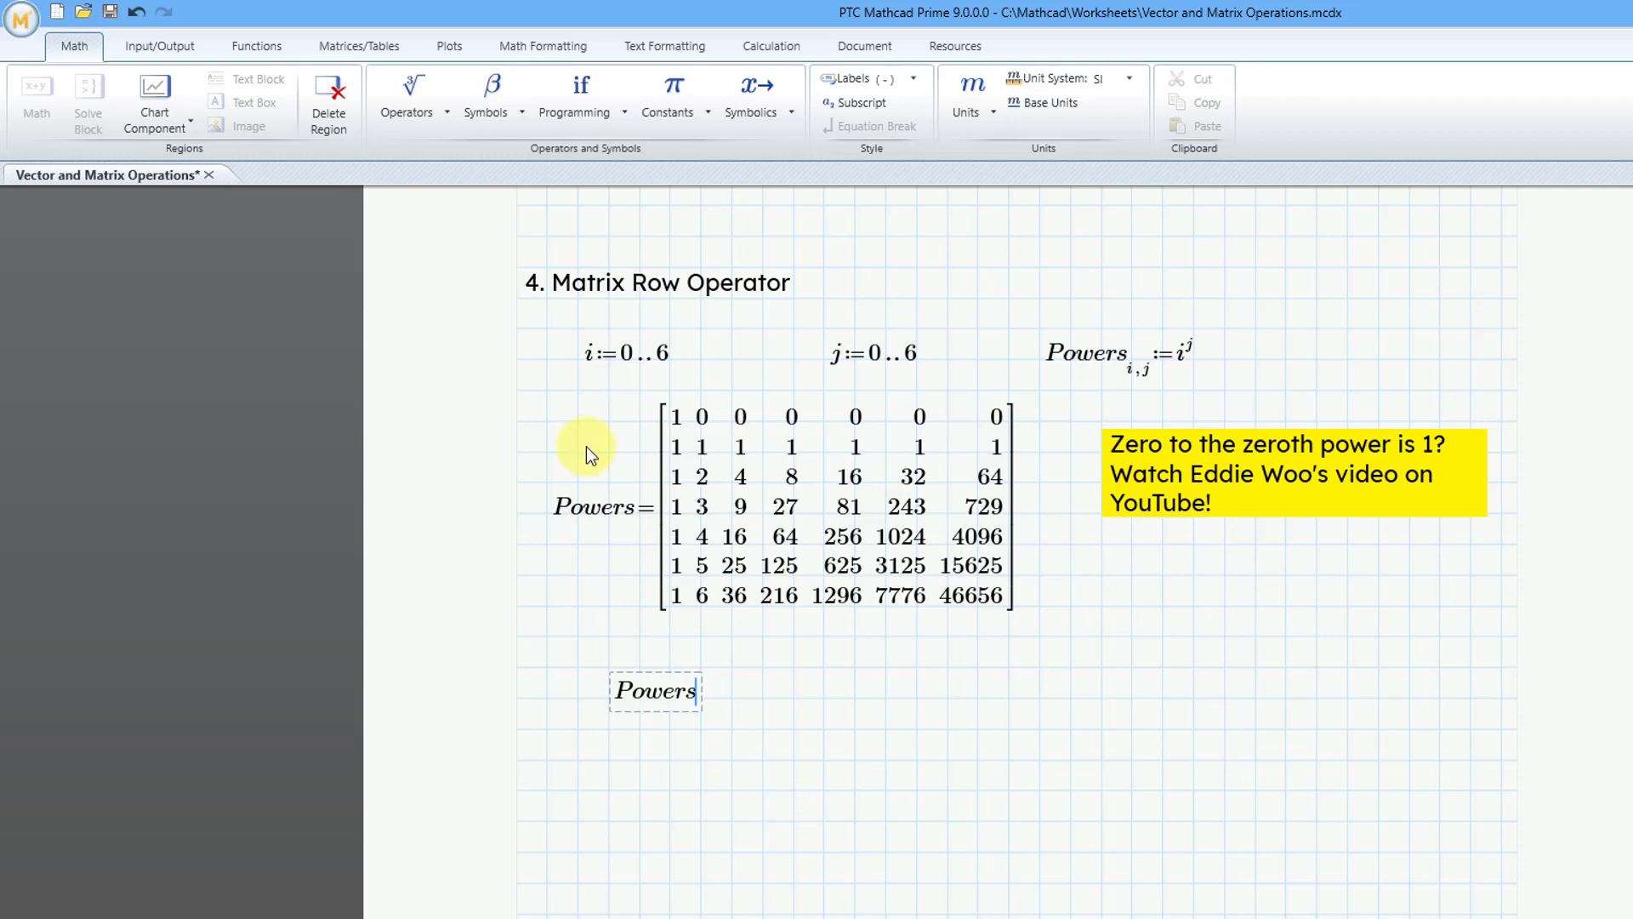
pyautogui.click(376, 39)
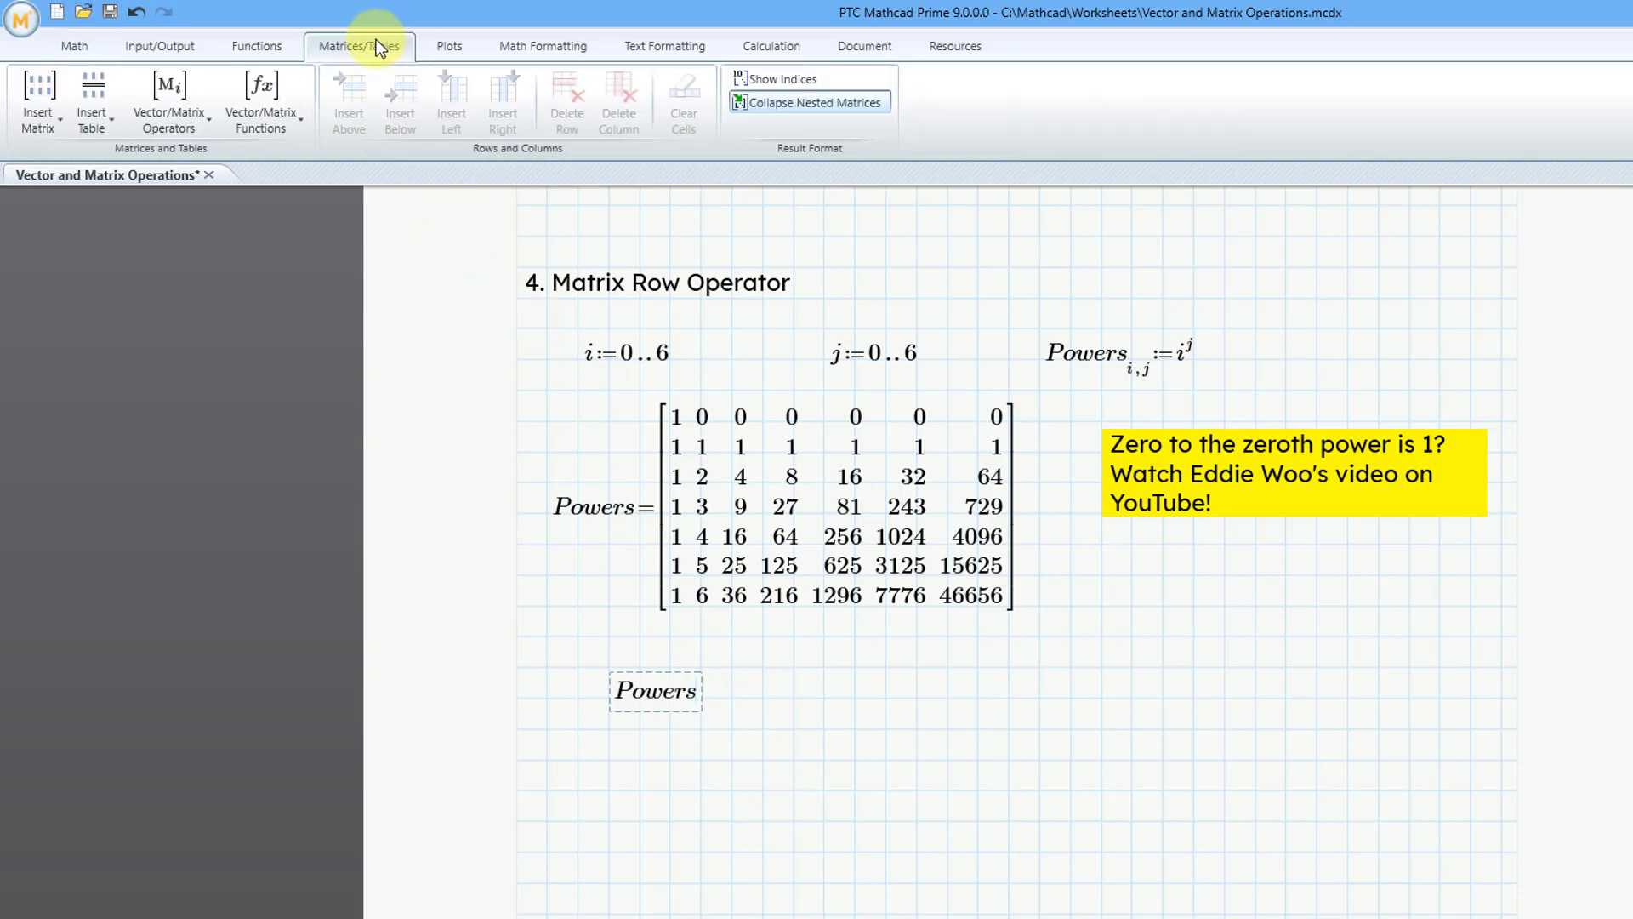
pyautogui.click(192, 124)
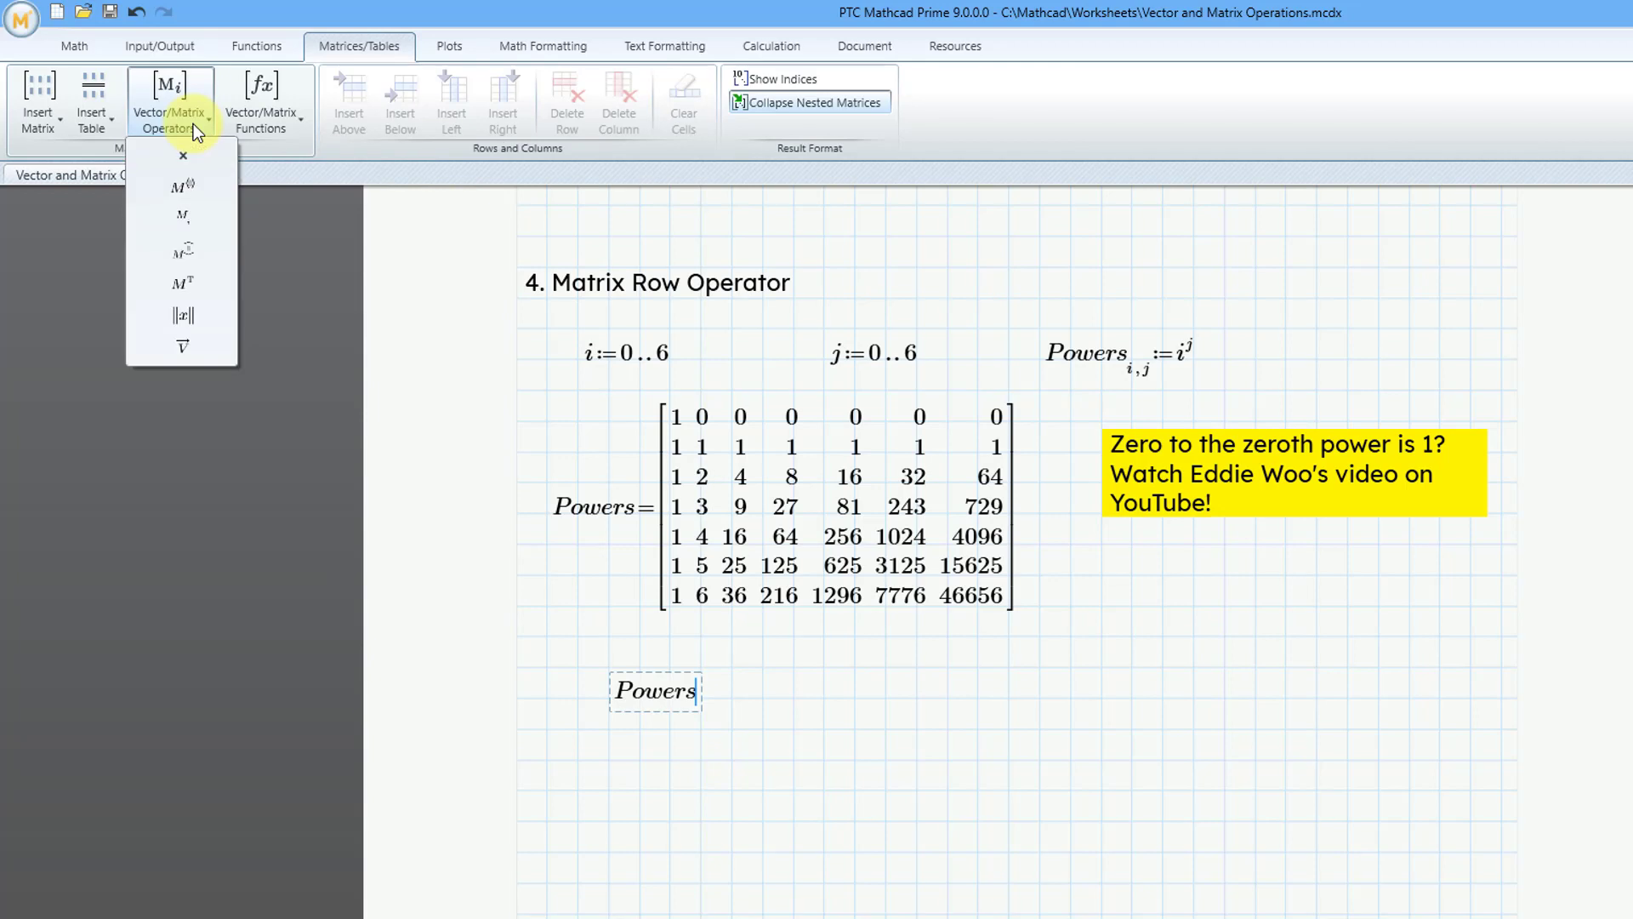
pyautogui.click(206, 260)
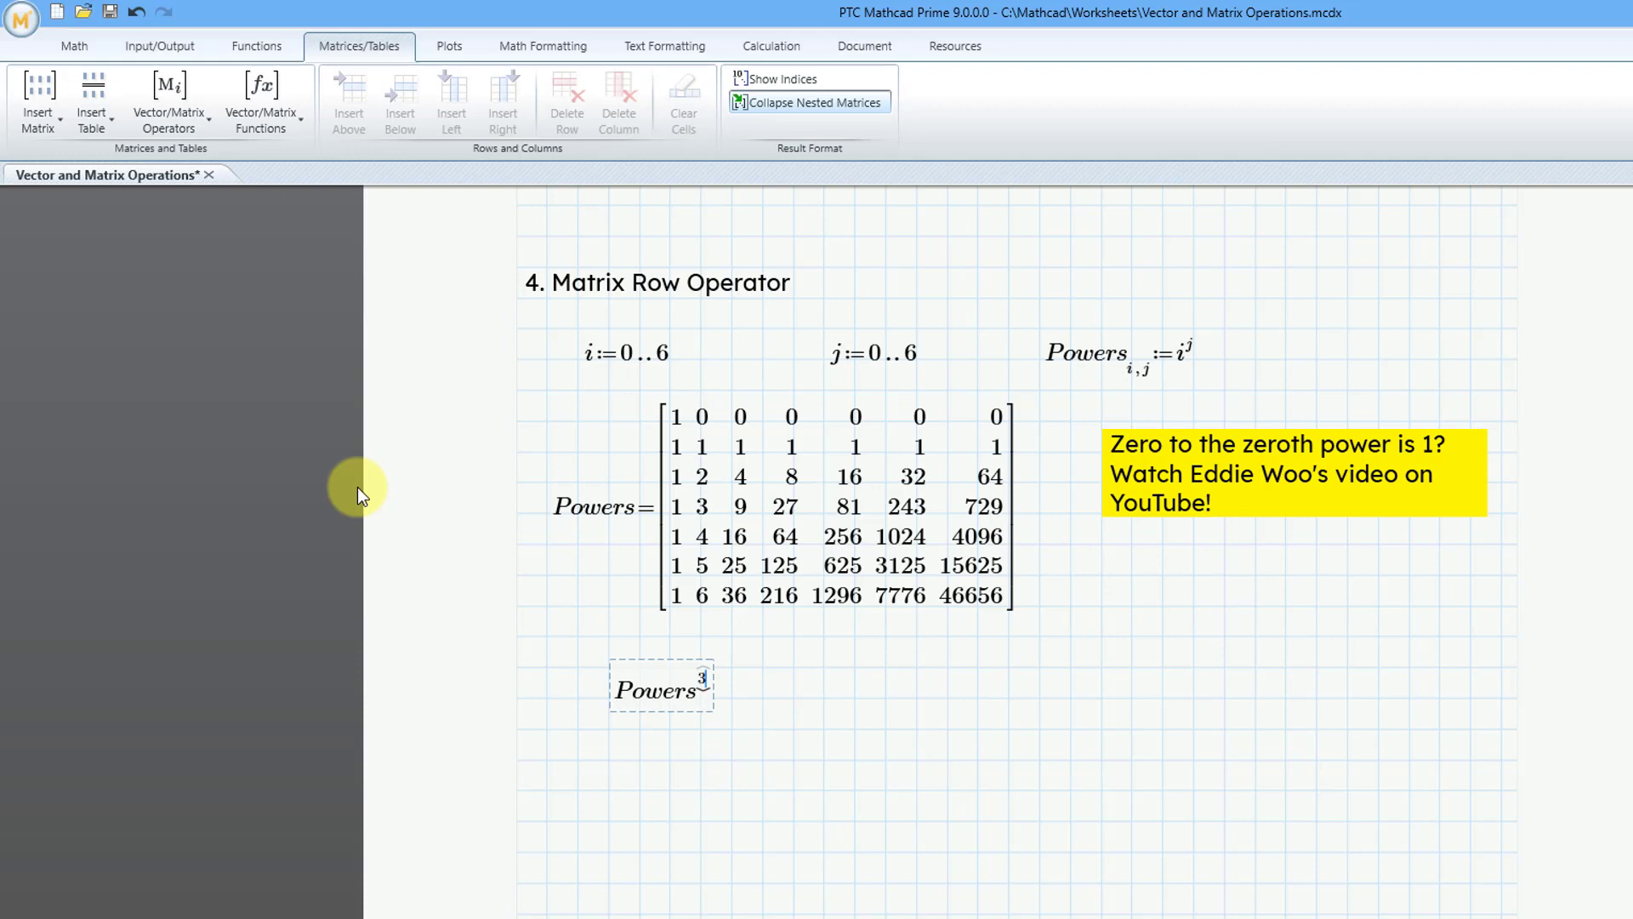
pyautogui.write('=[1 3 9 27 81 243 729')
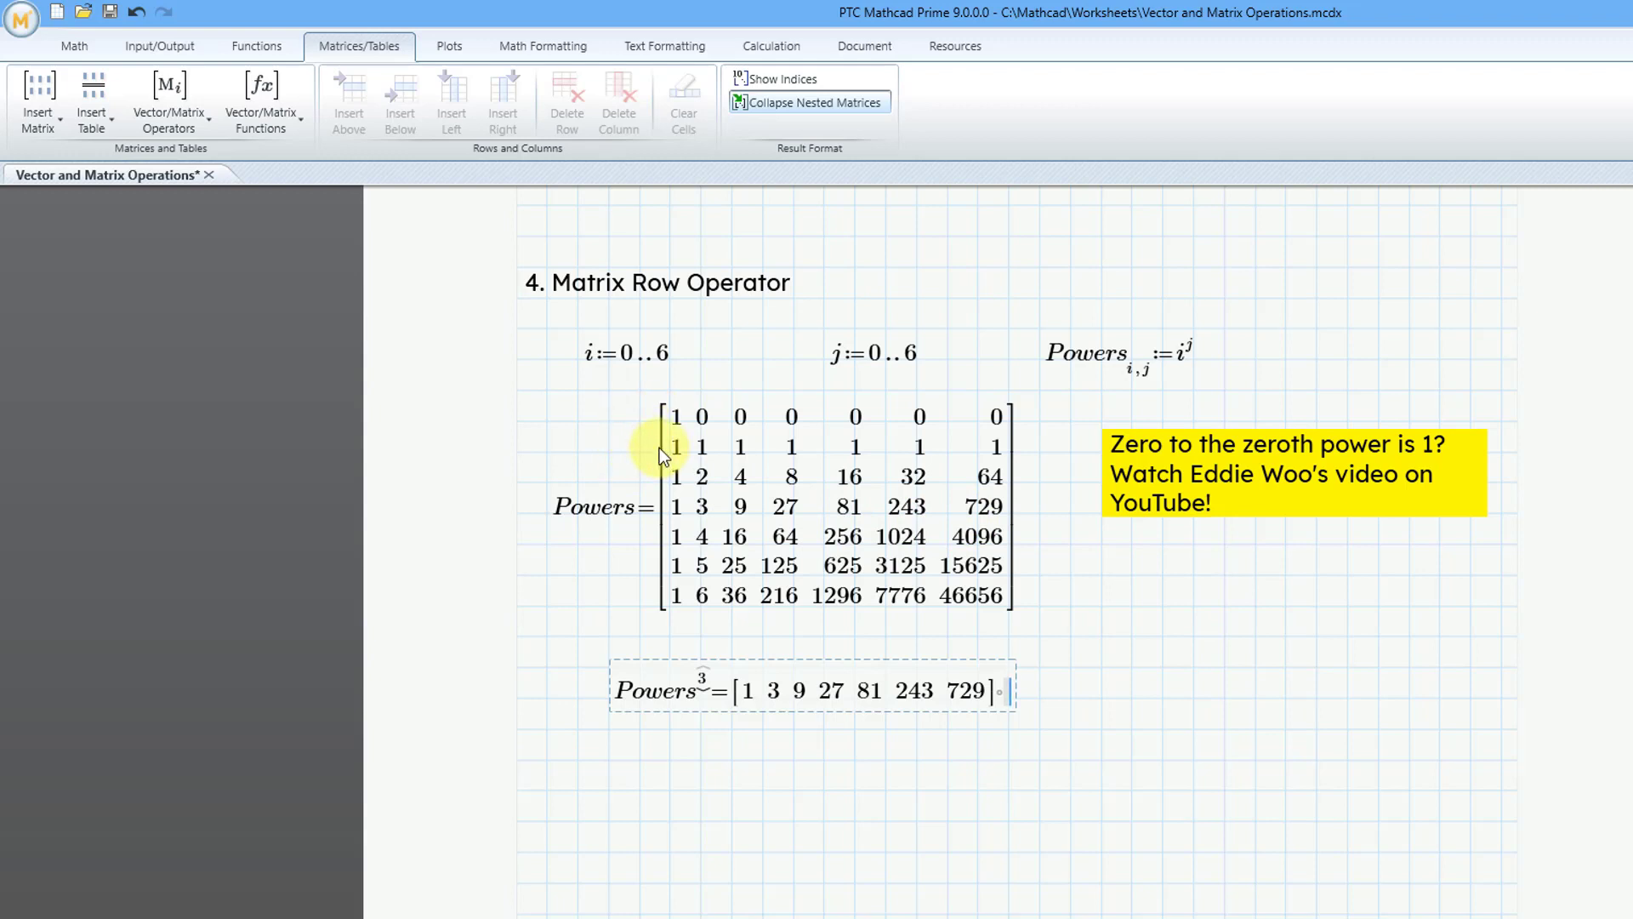
# - Evaluate row 5 of the Powers matrix with the Matrix Row operator, below the row 3 result
pyautogui.click(610, 823)
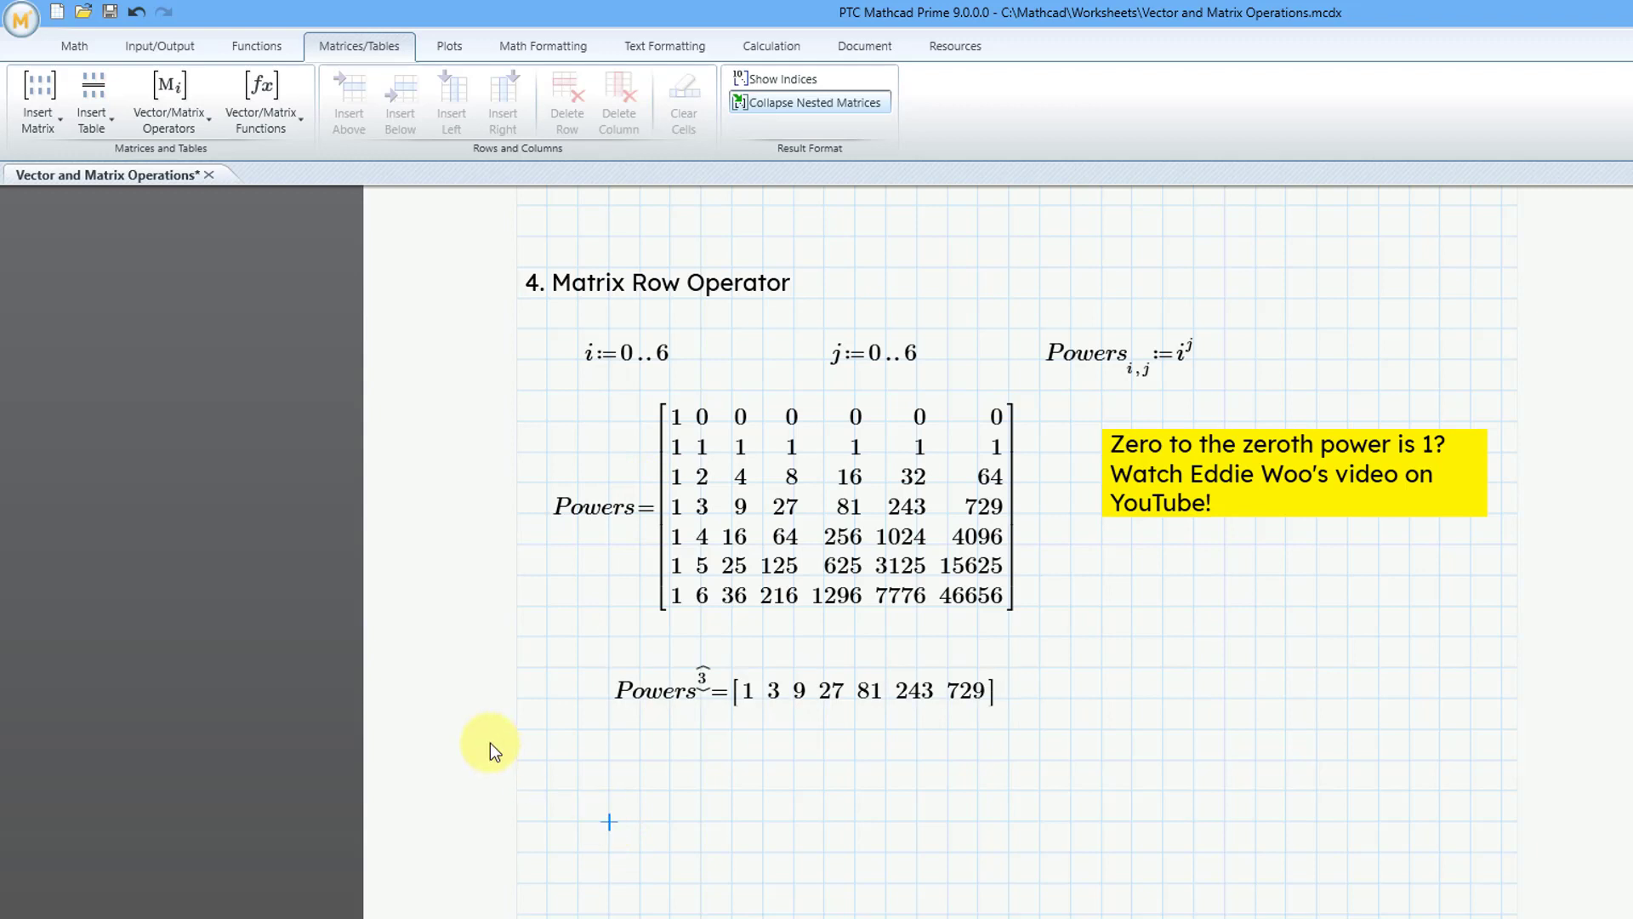
pyautogui.write('Powers')
pyautogui.hotkey('ctrl', 'shift', 'r')
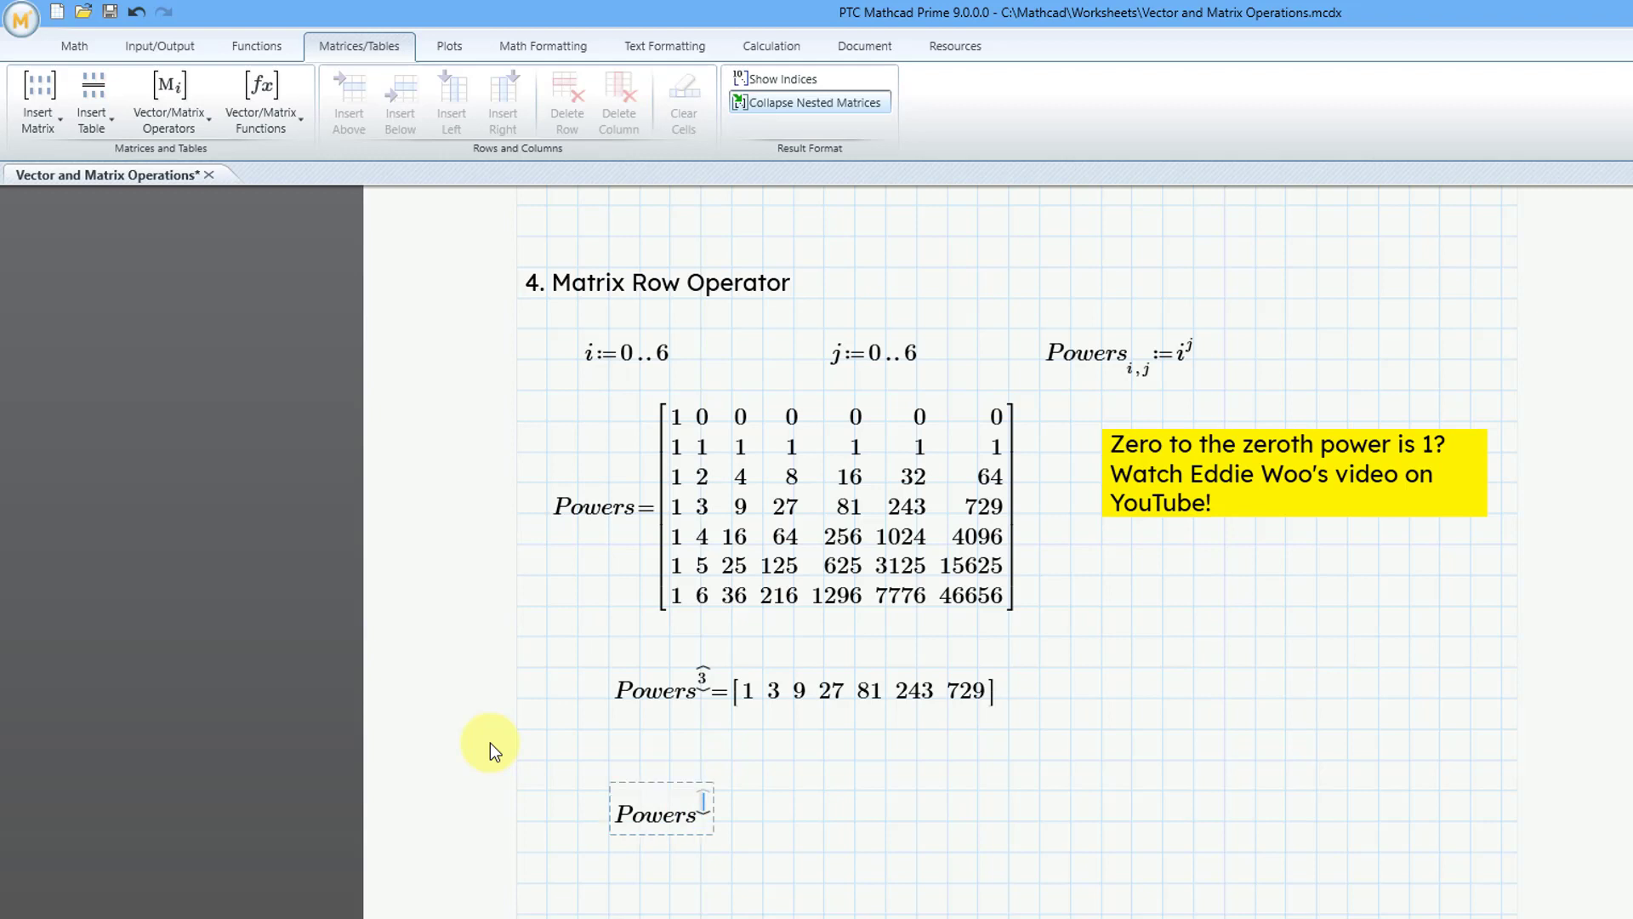
pyautogui.write('5⟩=')
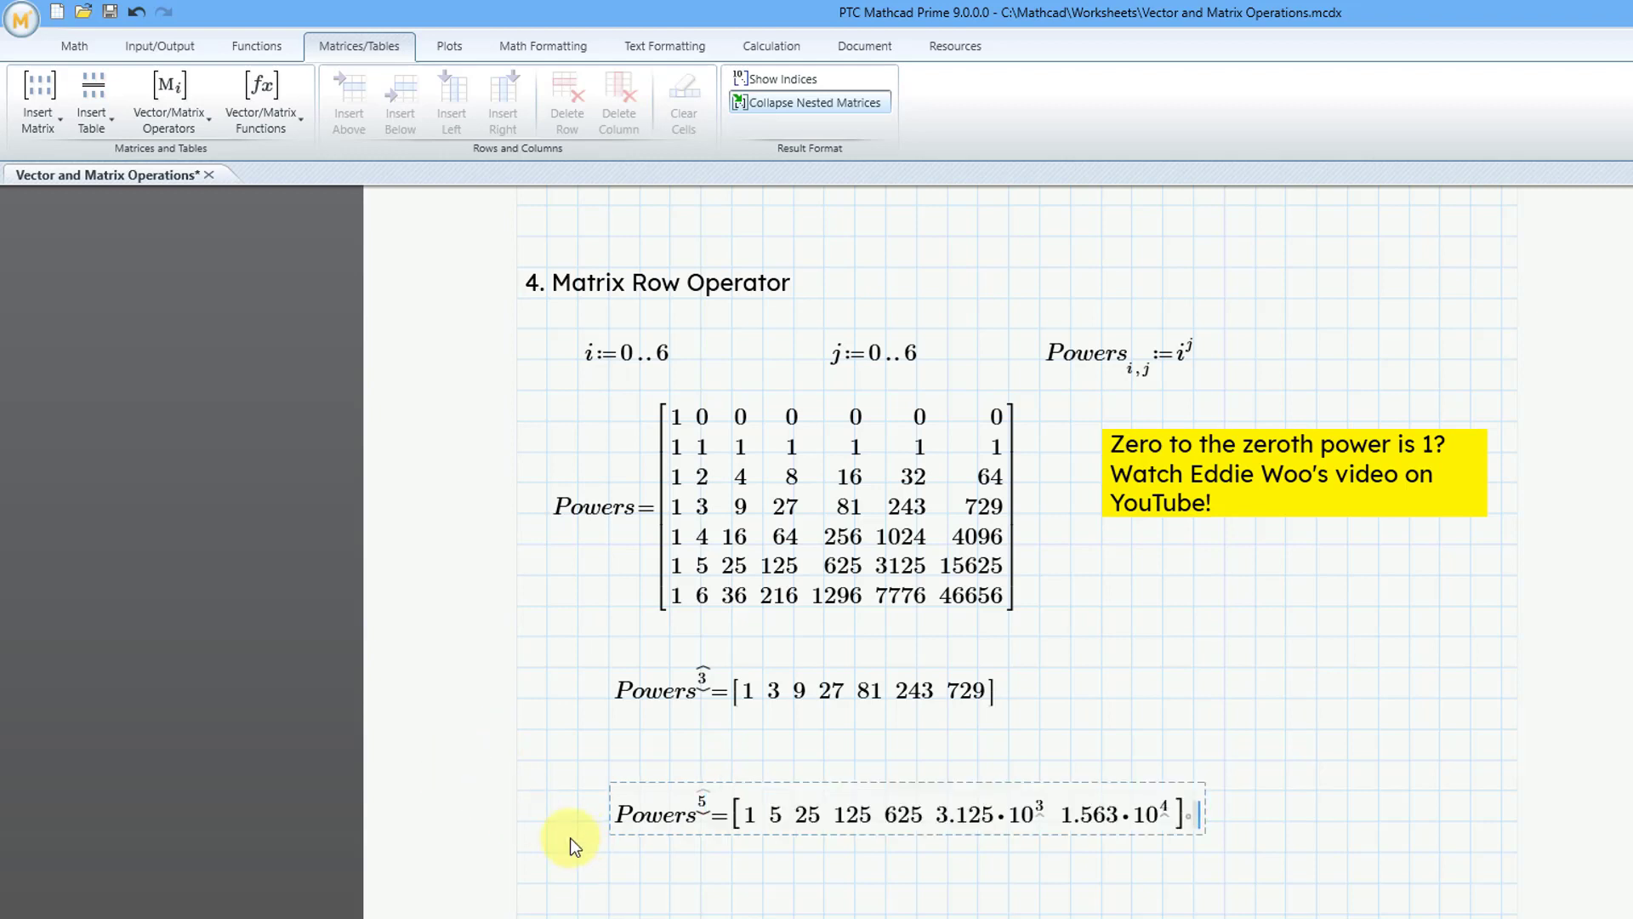
# - Change the number format of the Powers row 5 result to Decimal
pyautogui.click(526, 44)
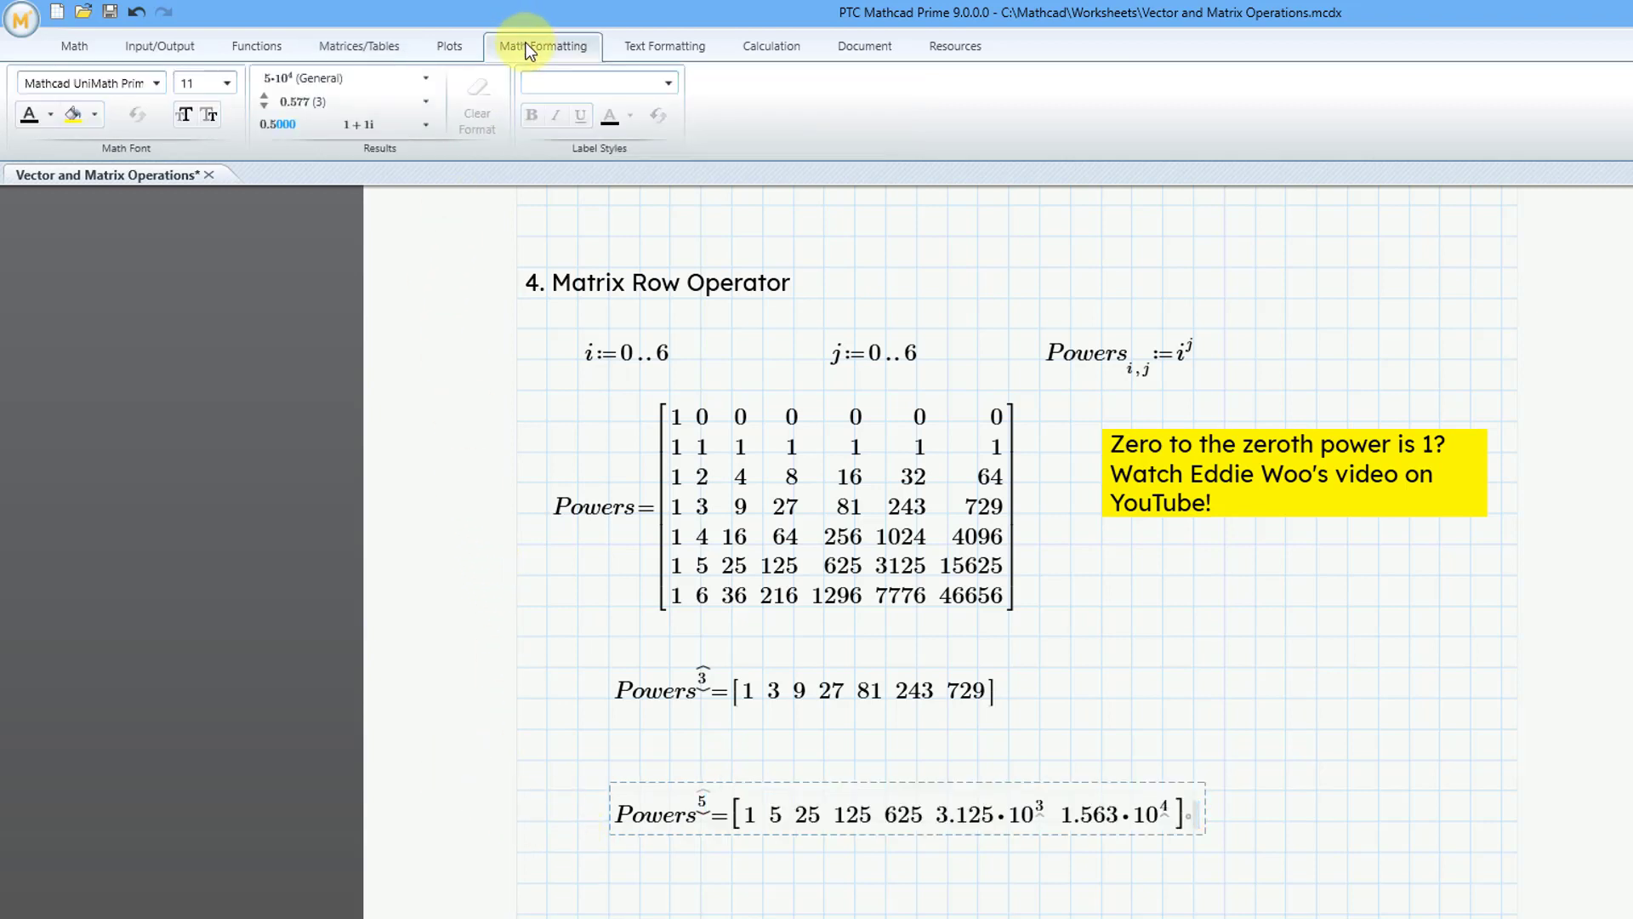
pyautogui.click(393, 80)
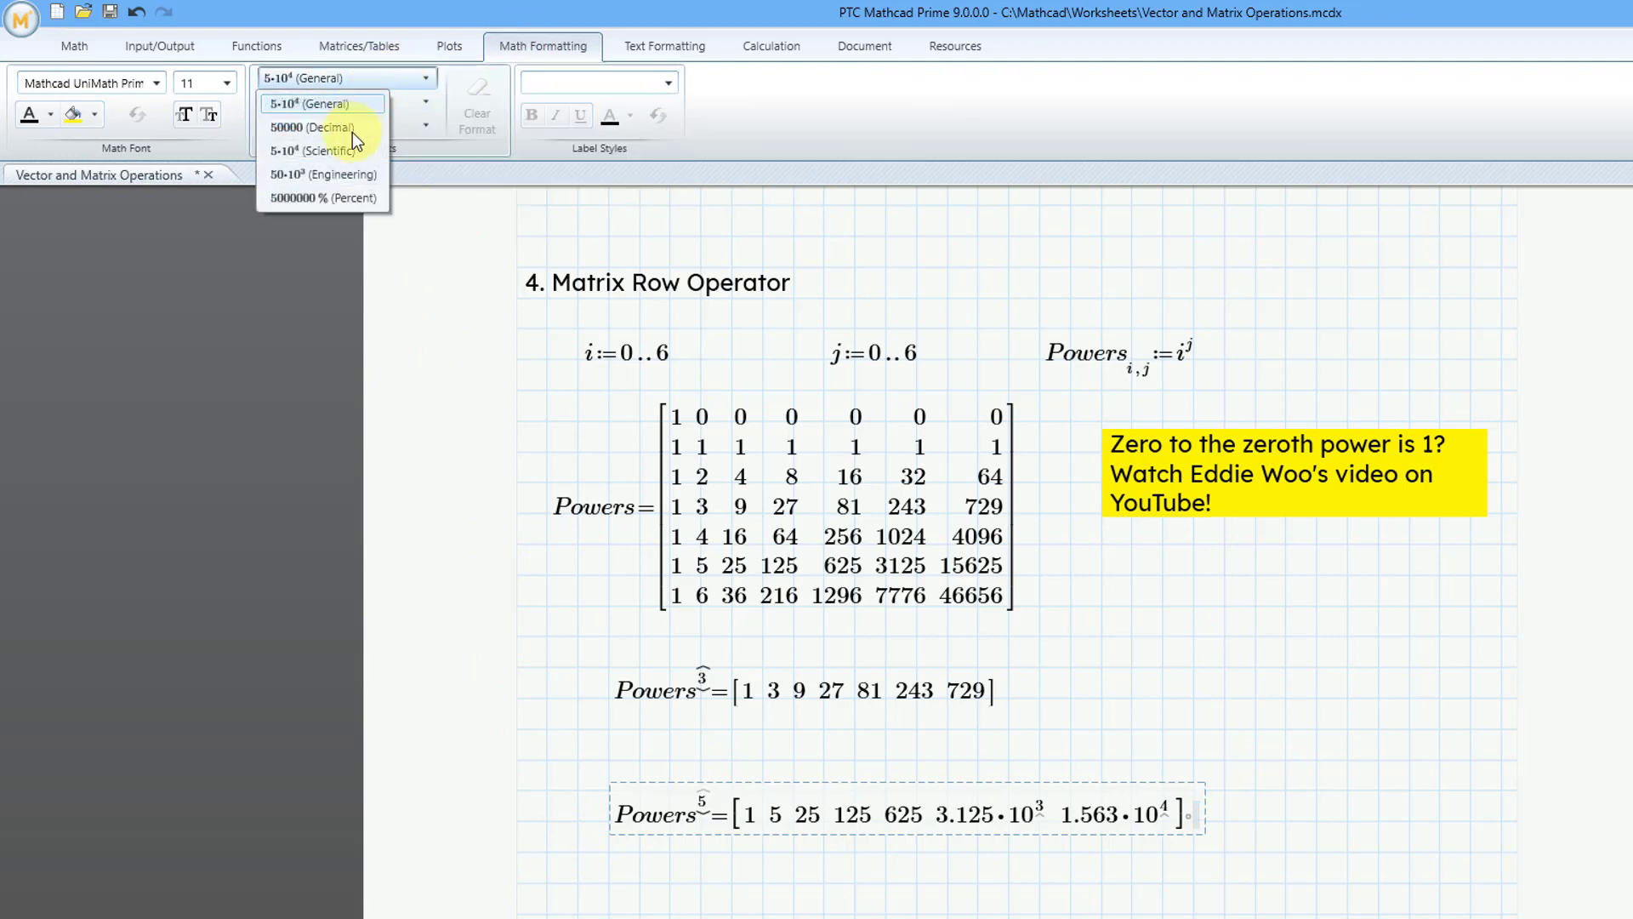
pyautogui.click(350, 134)
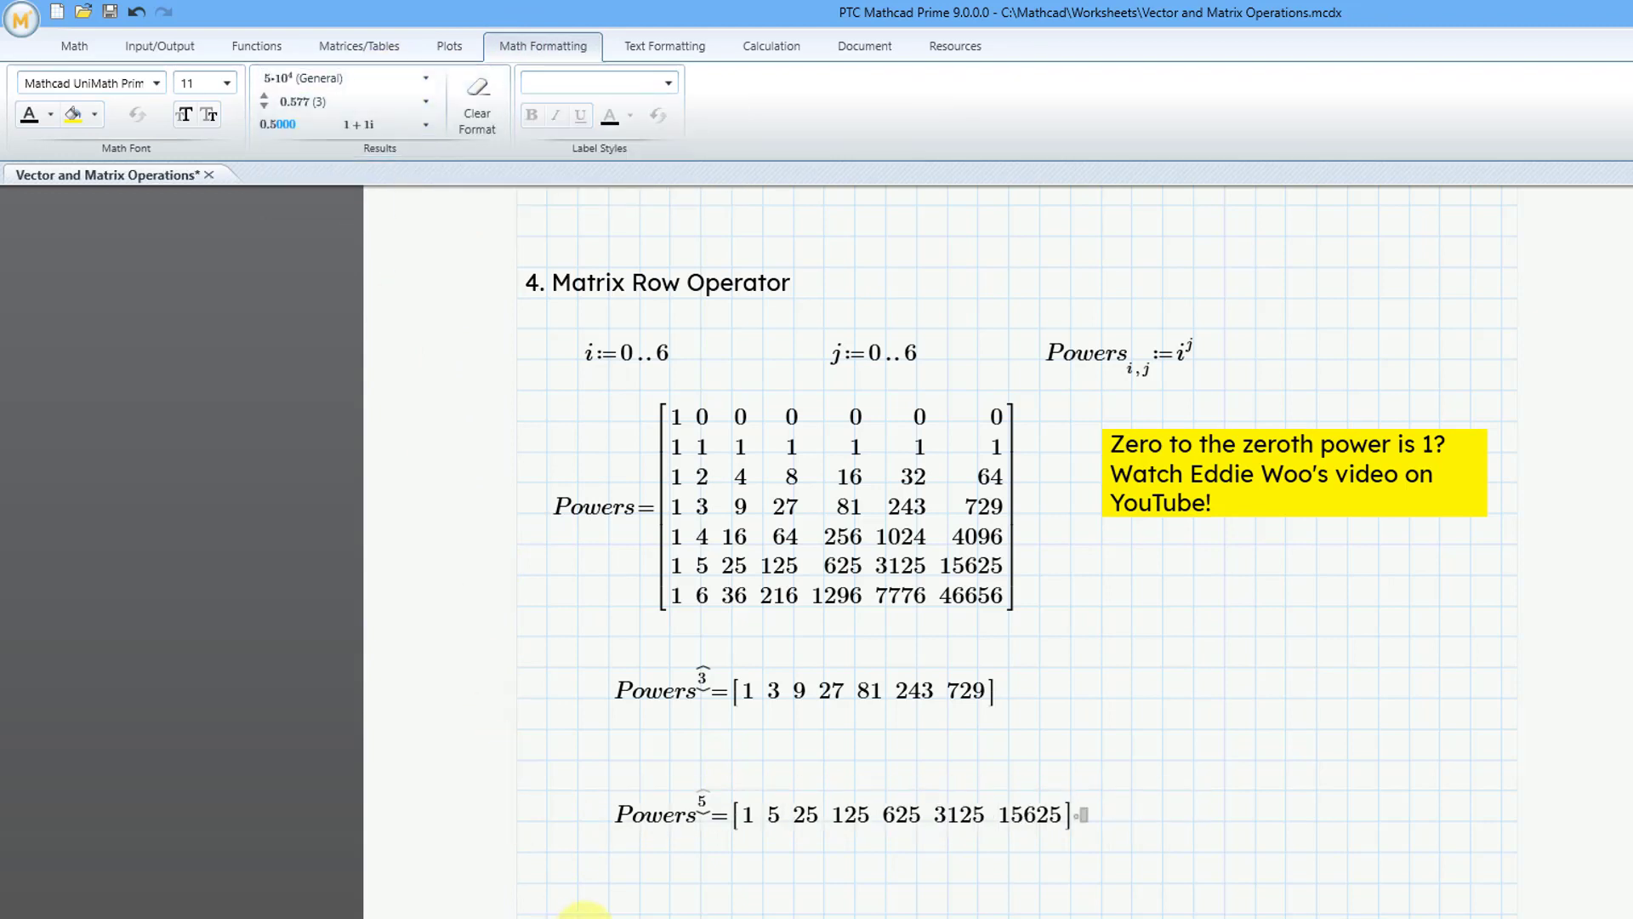
pyautogui.click(586, 914)
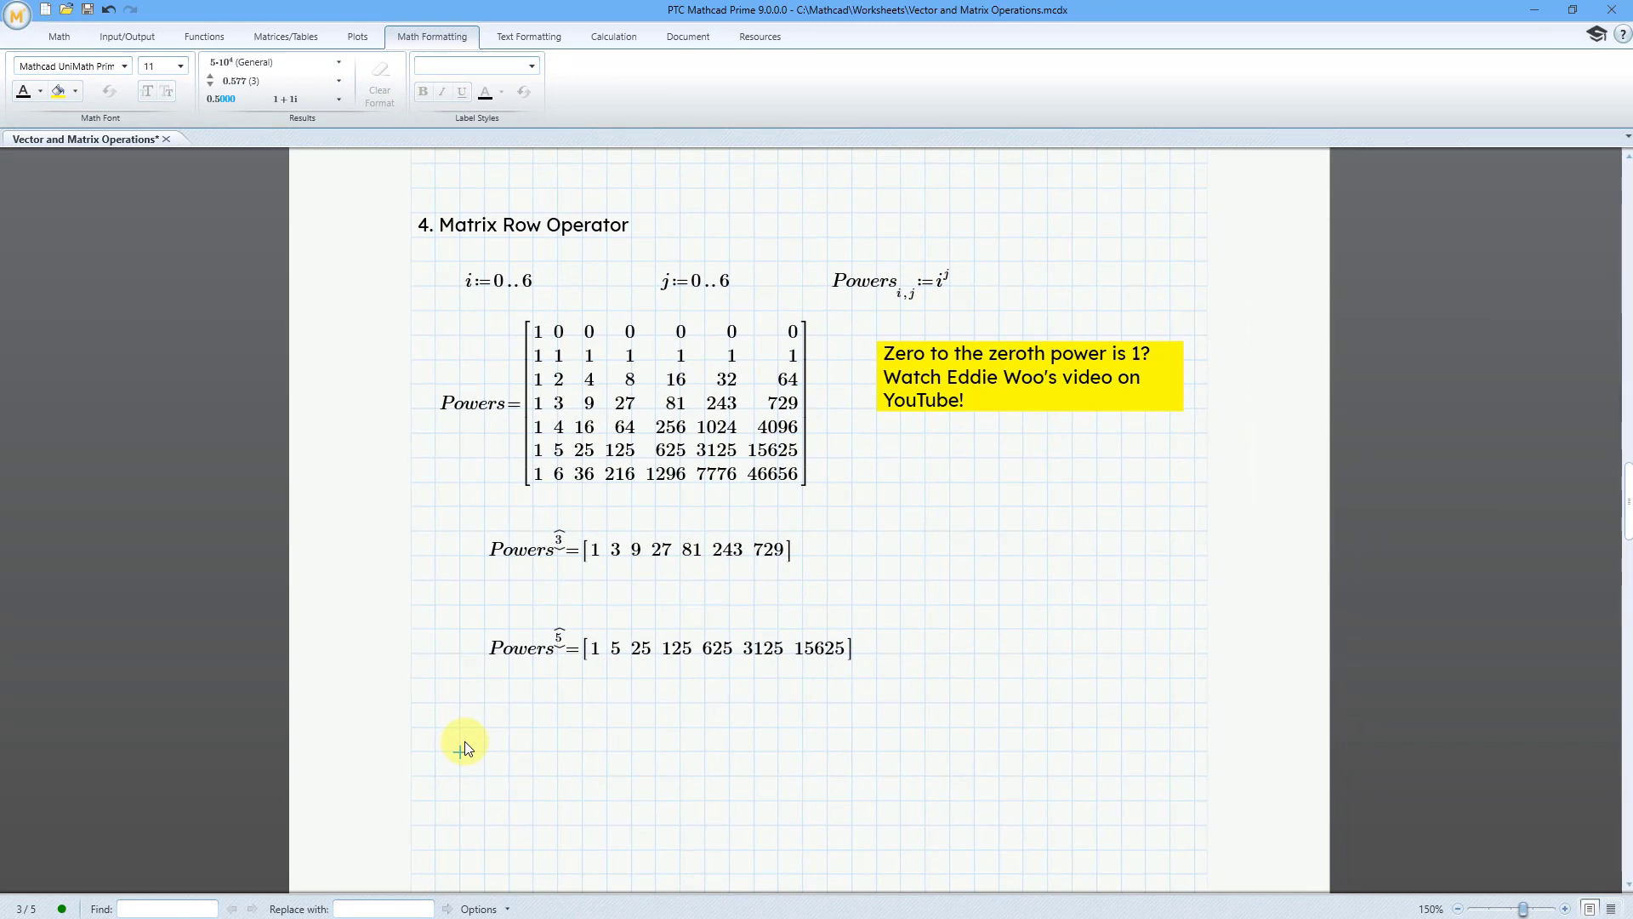
# - Open the list of vector and matrix operators to review the available ones
pyautogui.click(273, 35)
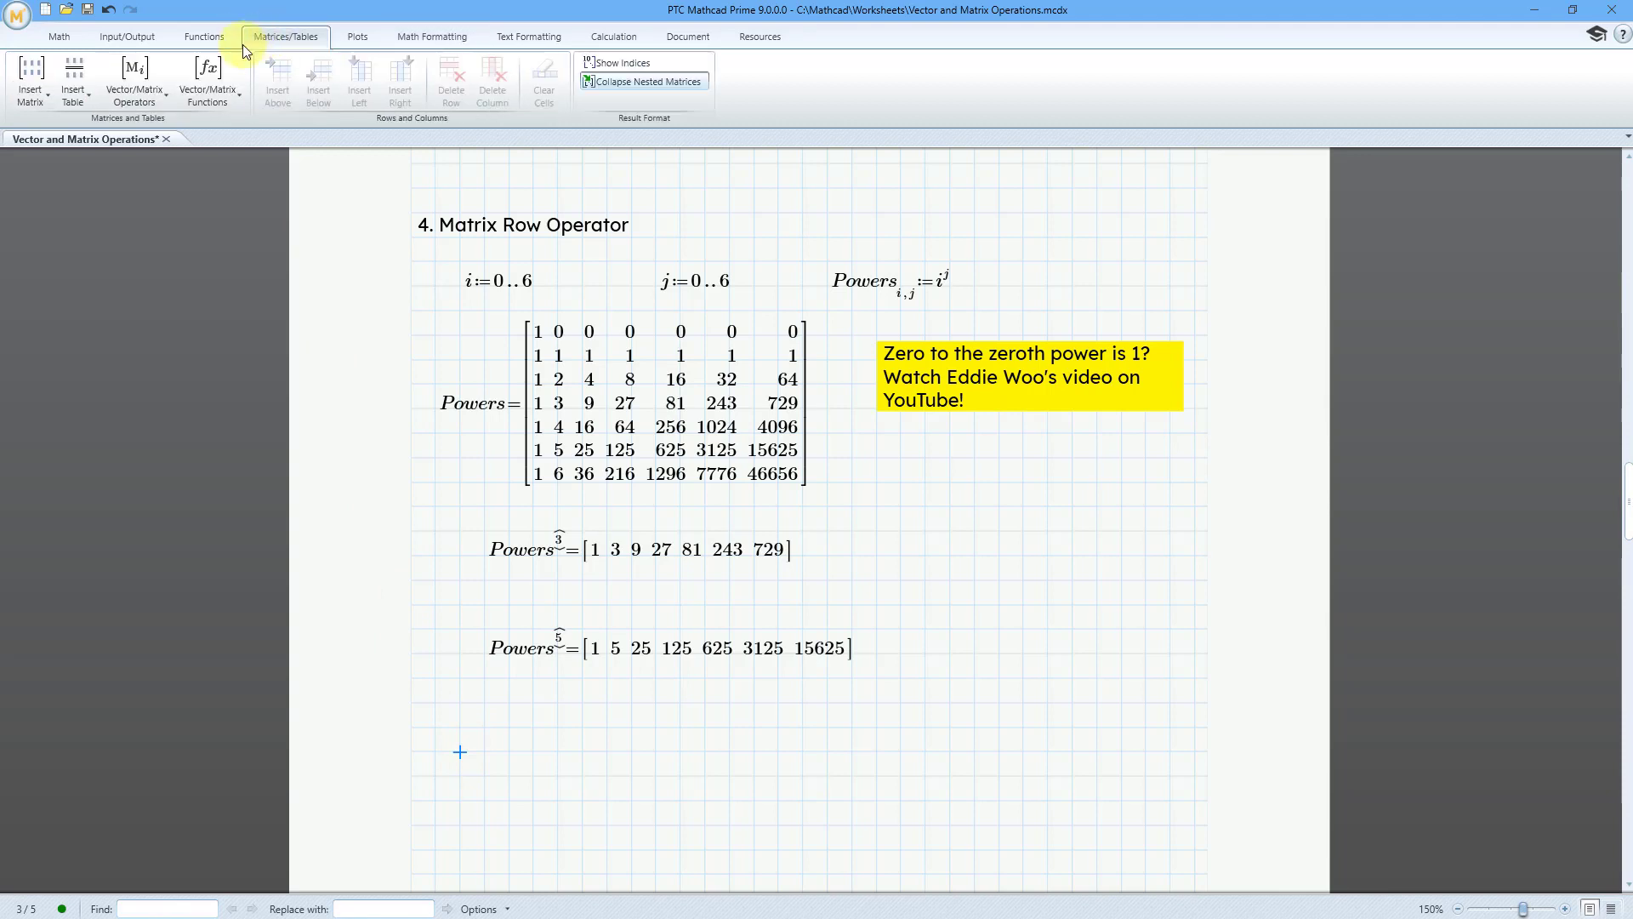
pyautogui.click(163, 95)
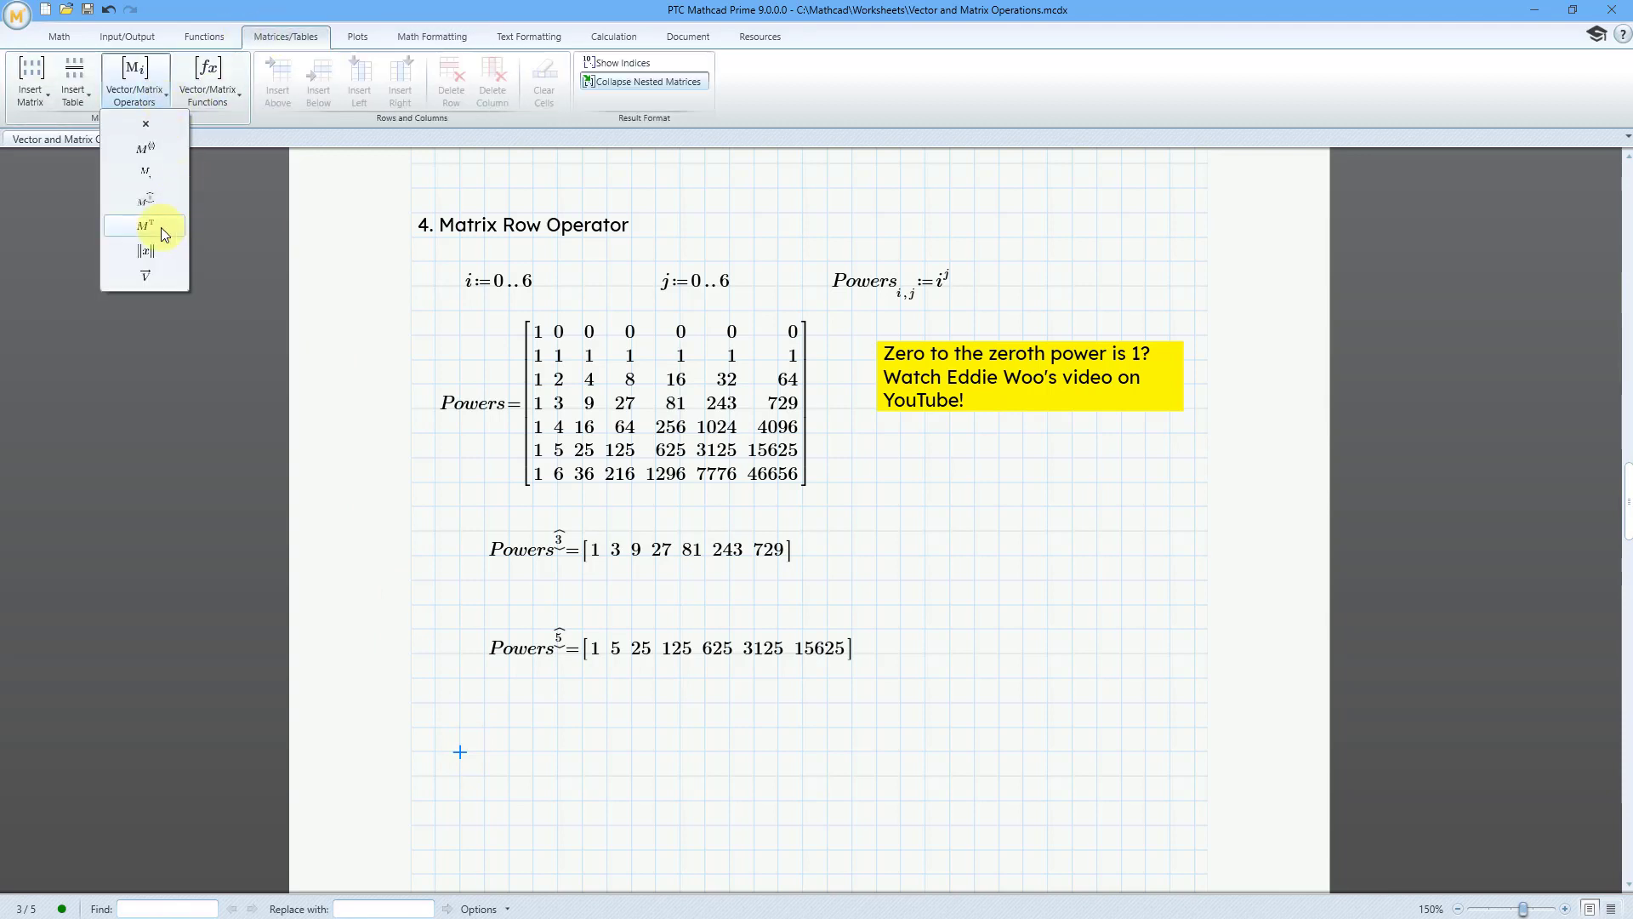